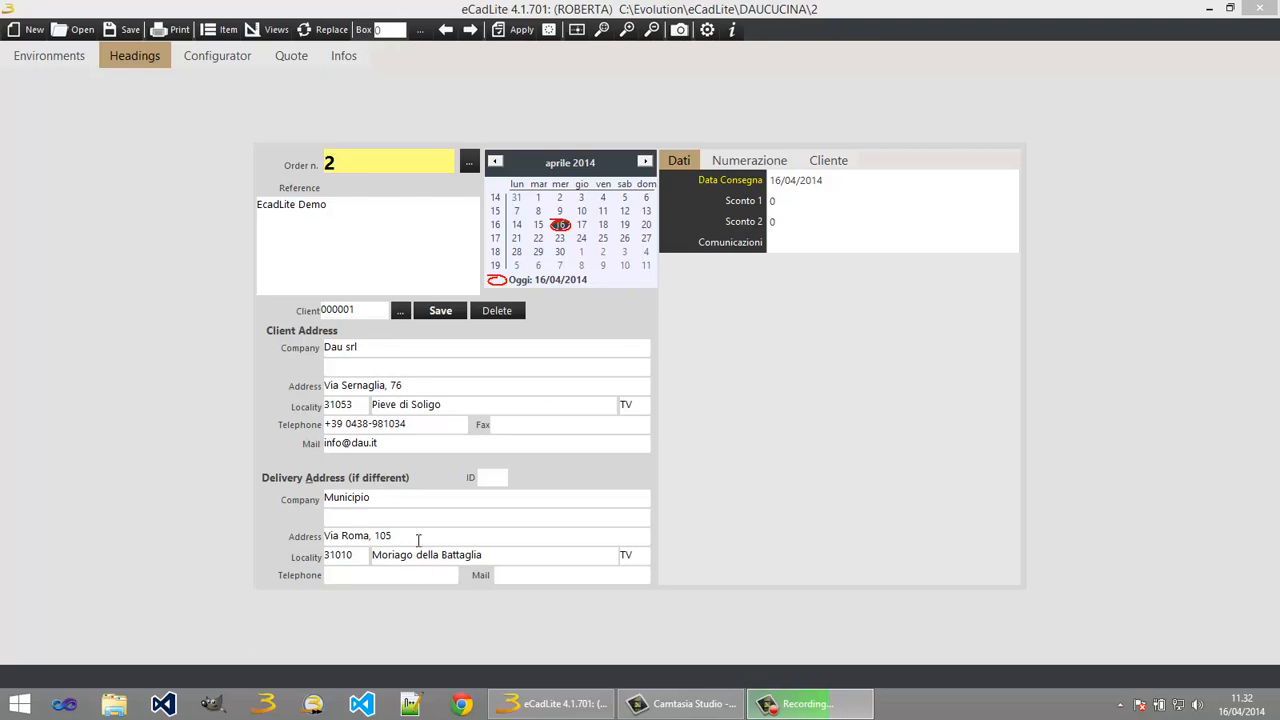
Step: Select 8 April 2014 in the order's calendar
{"action": "left_click", "coordinate": [538, 212]}
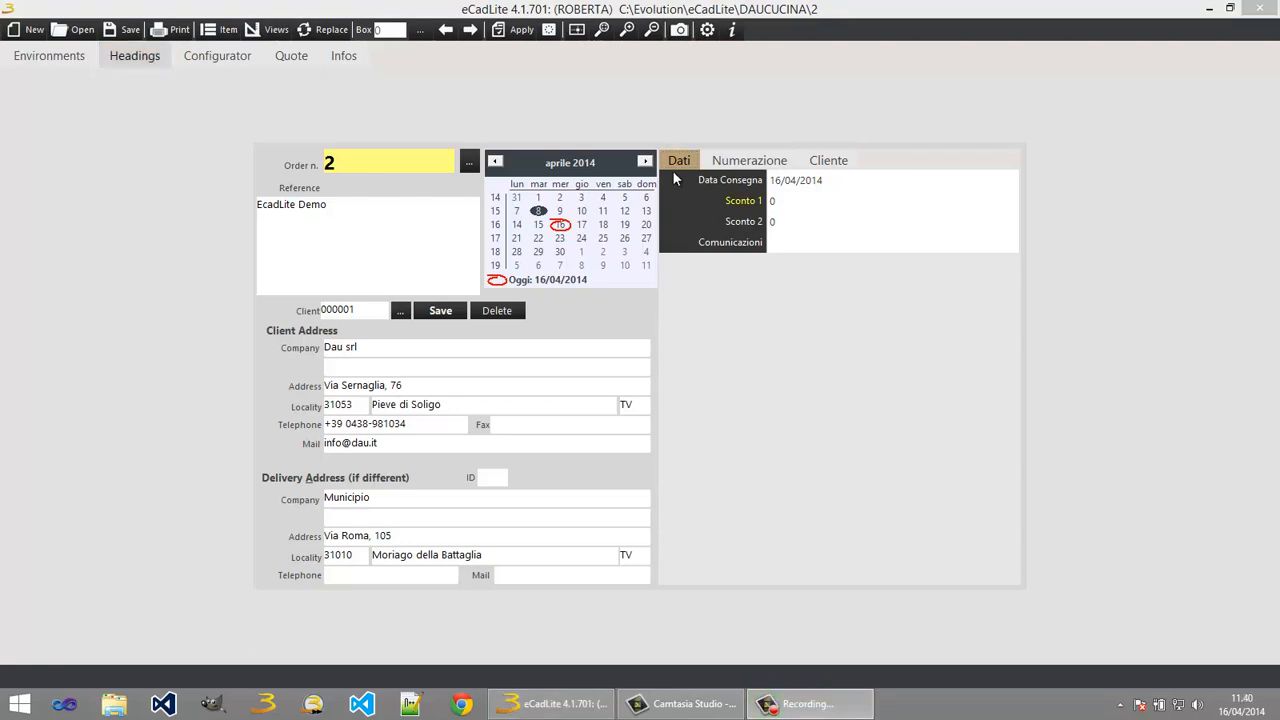
Step: In the room environment, draw a horizontal wall about 4401 mm long from the origin, then a perpendicular wall 2000 mm long at its end
{"action": "left_click", "coordinate": [46, 56]}
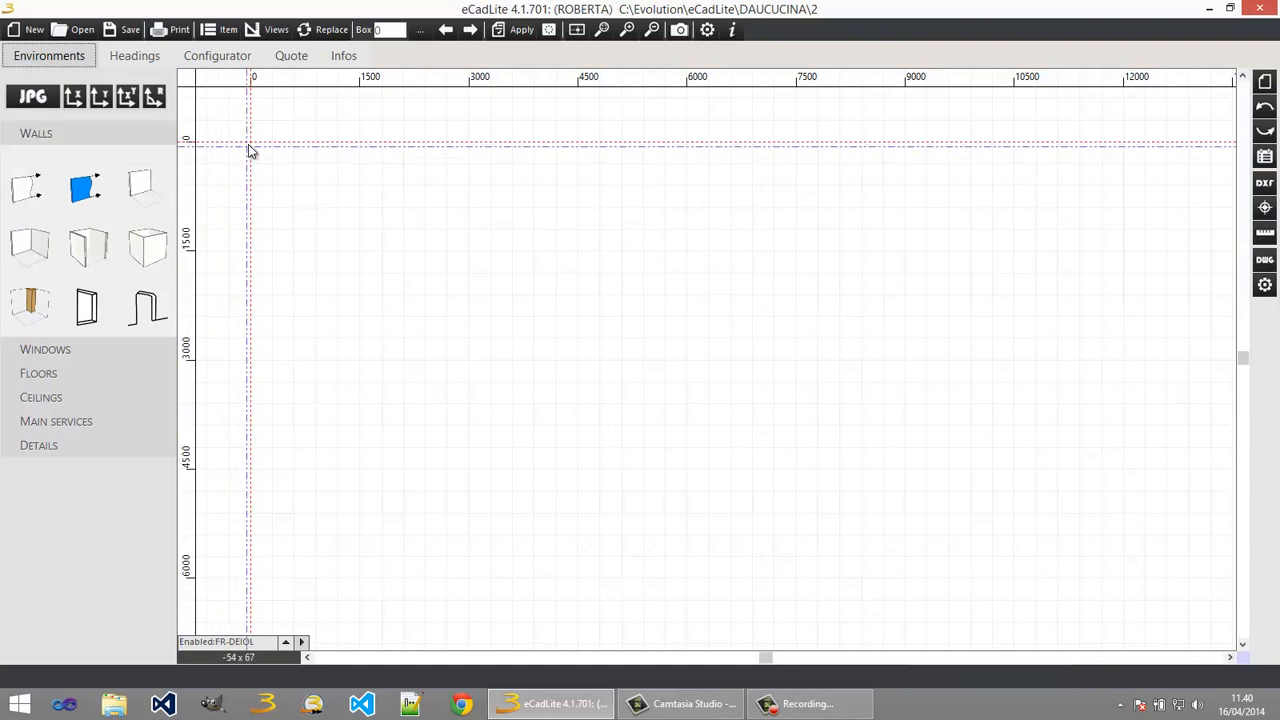
{"action": "left_click", "coordinate": [26, 186]}
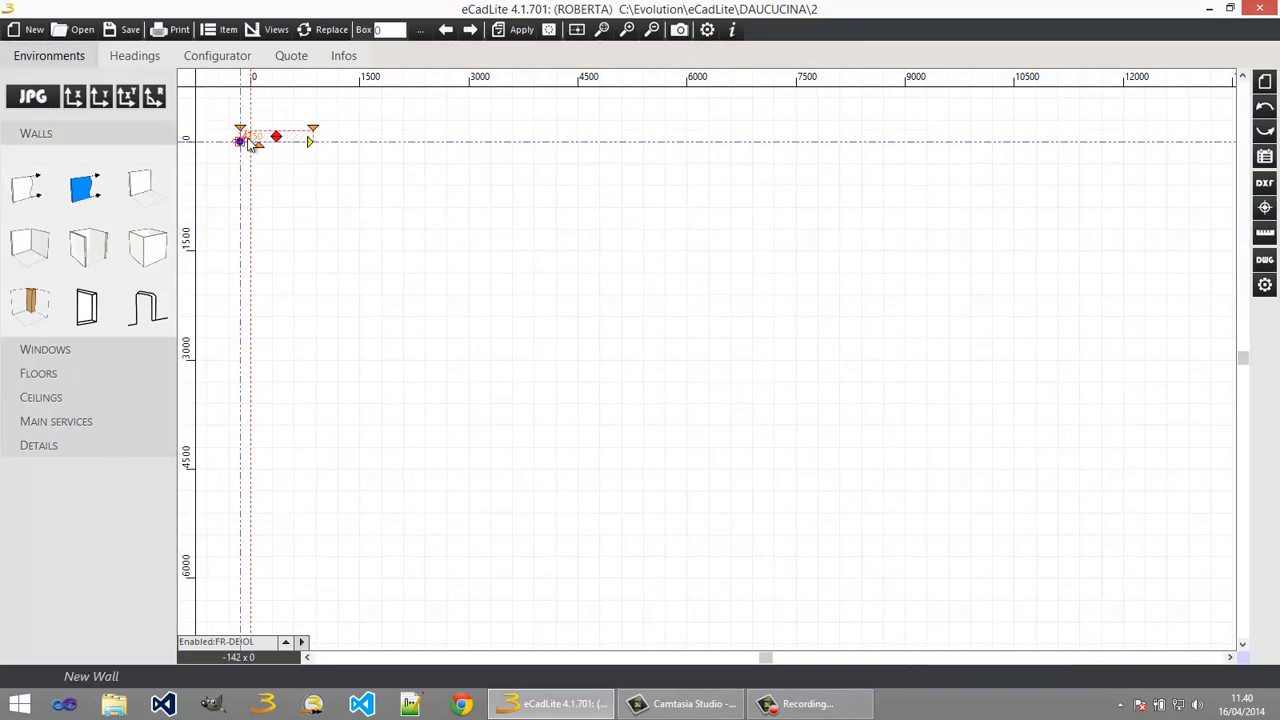
{"action": "left_click", "coordinate": [253, 141]}
{"action": "left_click", "coordinate": [570, 140]}
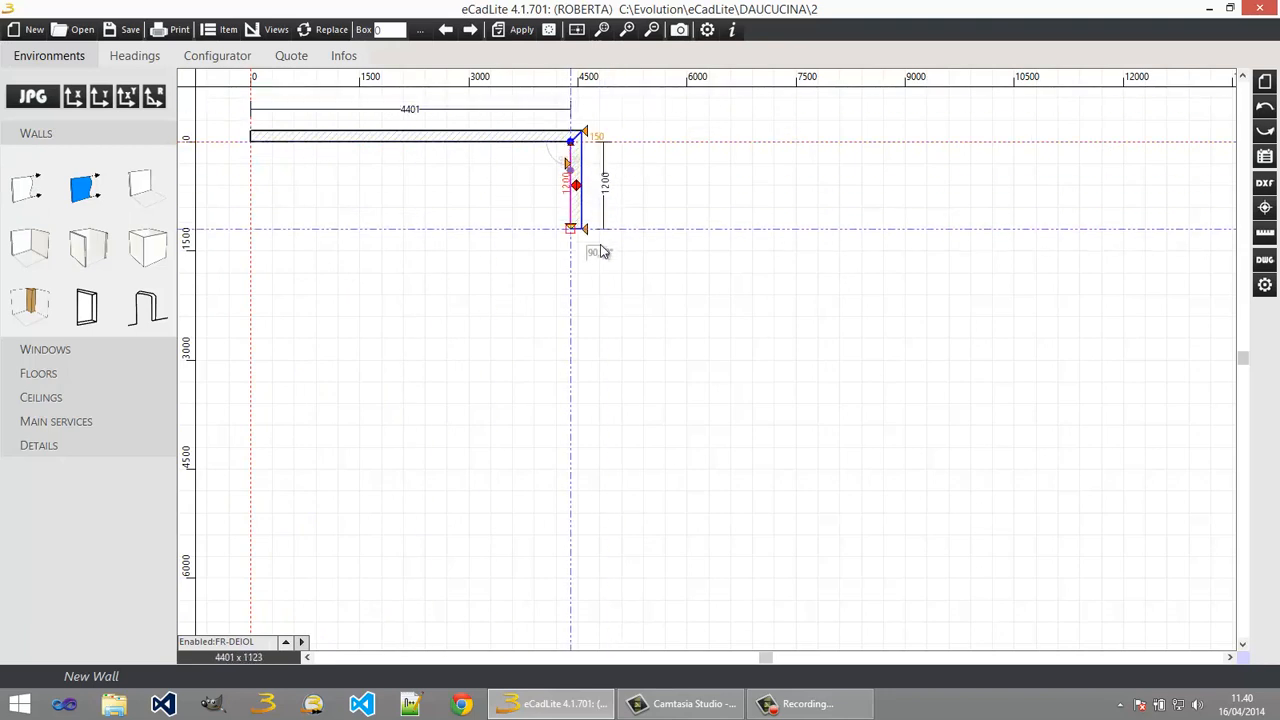
{"action": "right_click", "coordinate": [608, 321]}
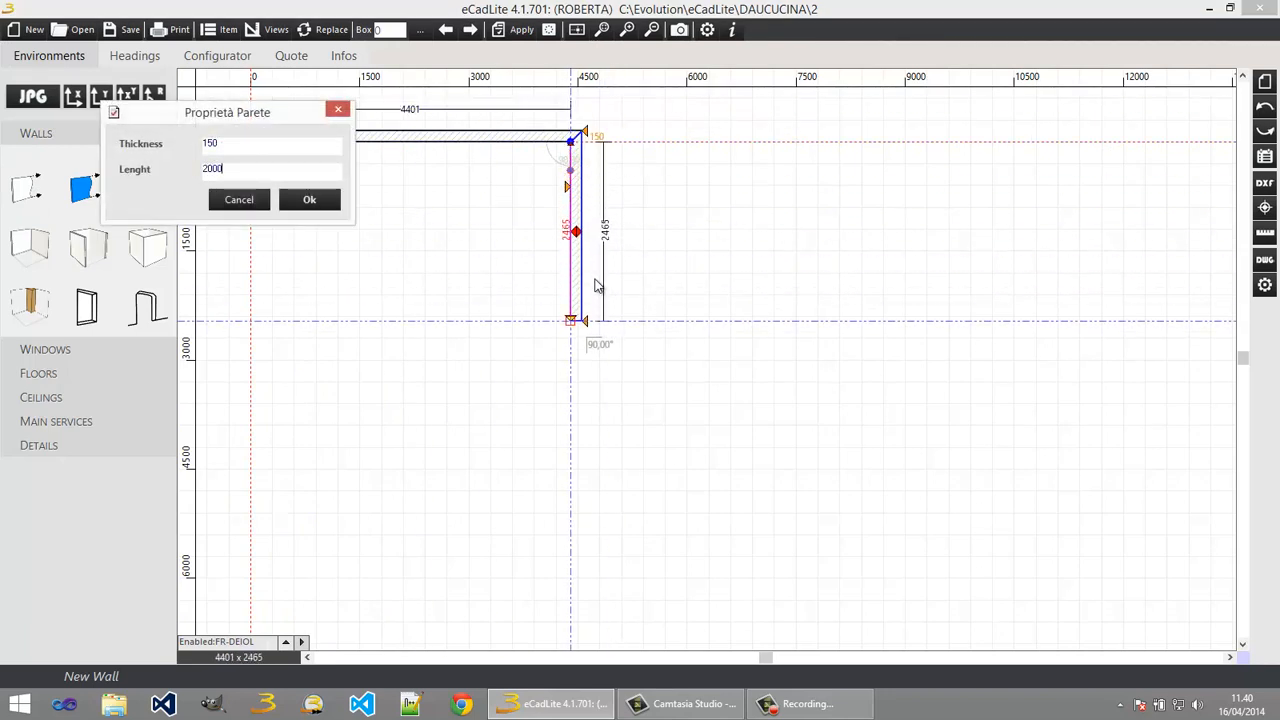
{"action": "key", "text": "Return"}
{"action": "key", "text": "Escape"}
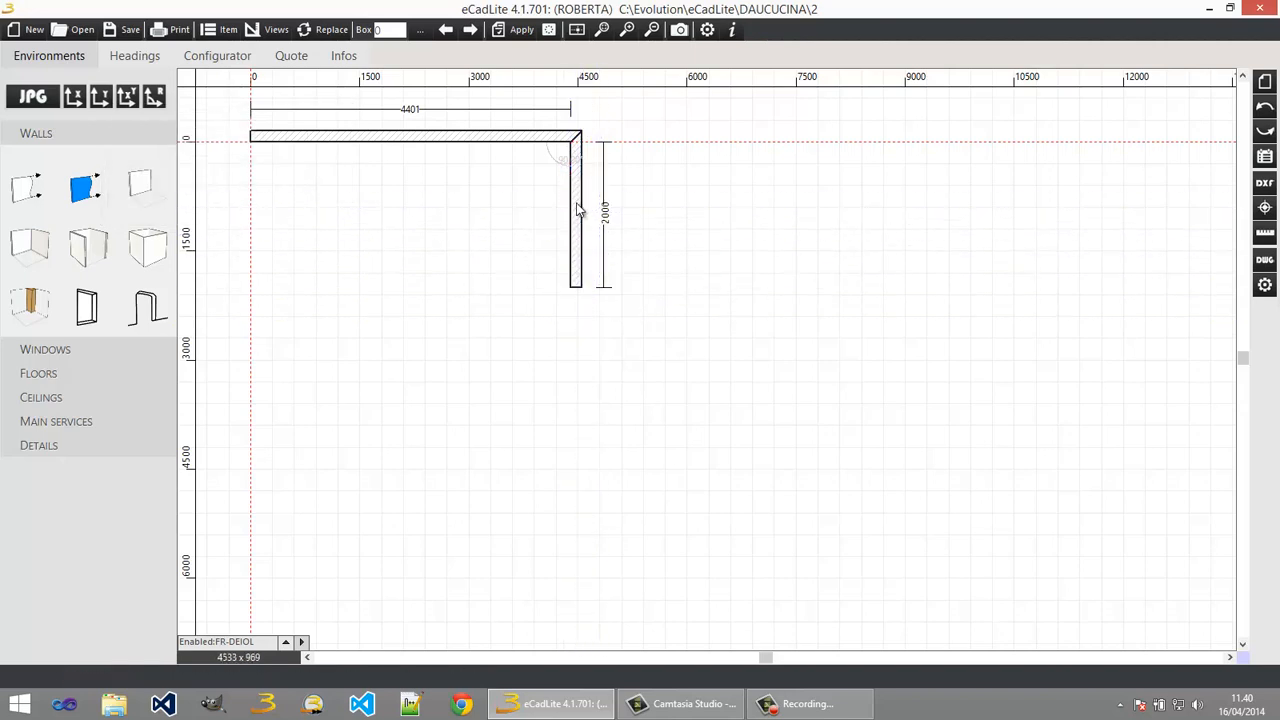
Step: Delete both drawn walls, the vertical one and the horizontal one
{"action": "left_click", "coordinate": [577, 210]}
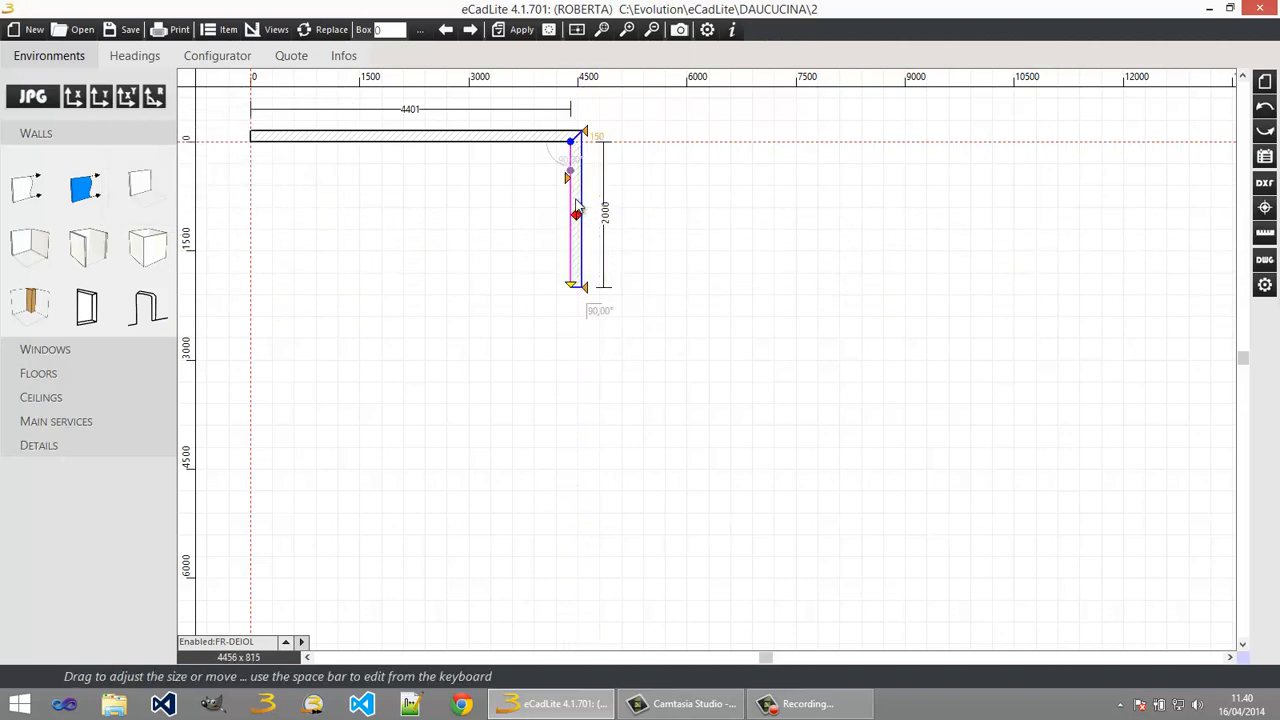
{"action": "key", "text": "Delete"}
{"action": "left_click", "coordinate": [491, 140]}
{"action": "key", "text": "Delete"}
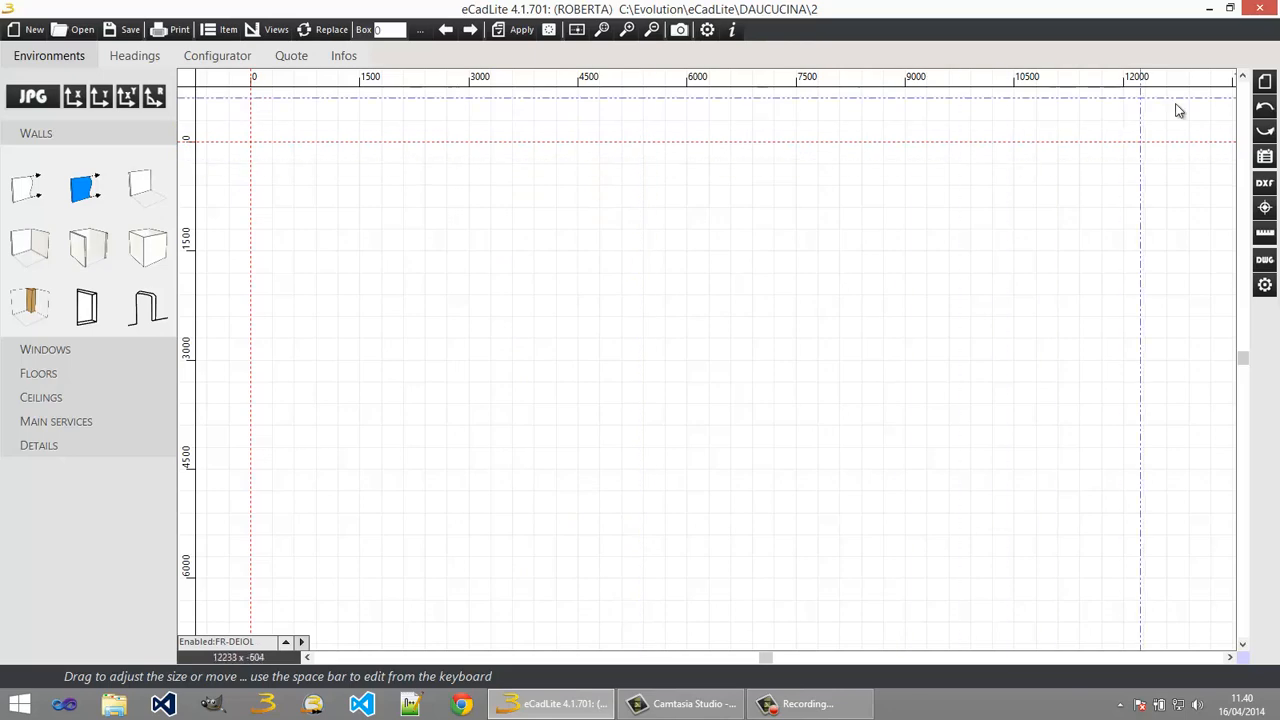
Step: Import the floor plan RoomPlan.dxf from the Desktop with layer 0, magnetic points on and scale 10
{"action": "left_click", "coordinate": [1264, 183]}
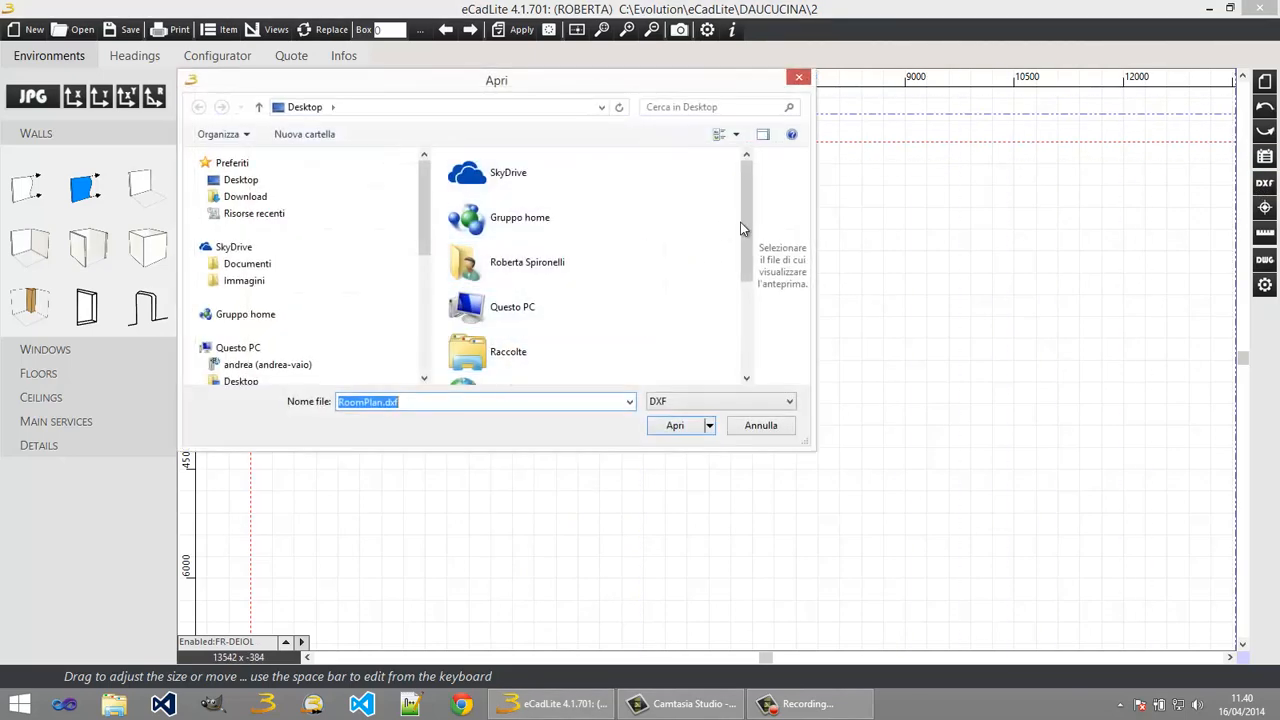
{"action": "left_click_drag", "start_coordinate": [744, 228], "coordinate": [744, 315]}
{"action": "left_click", "coordinate": [520, 363]}
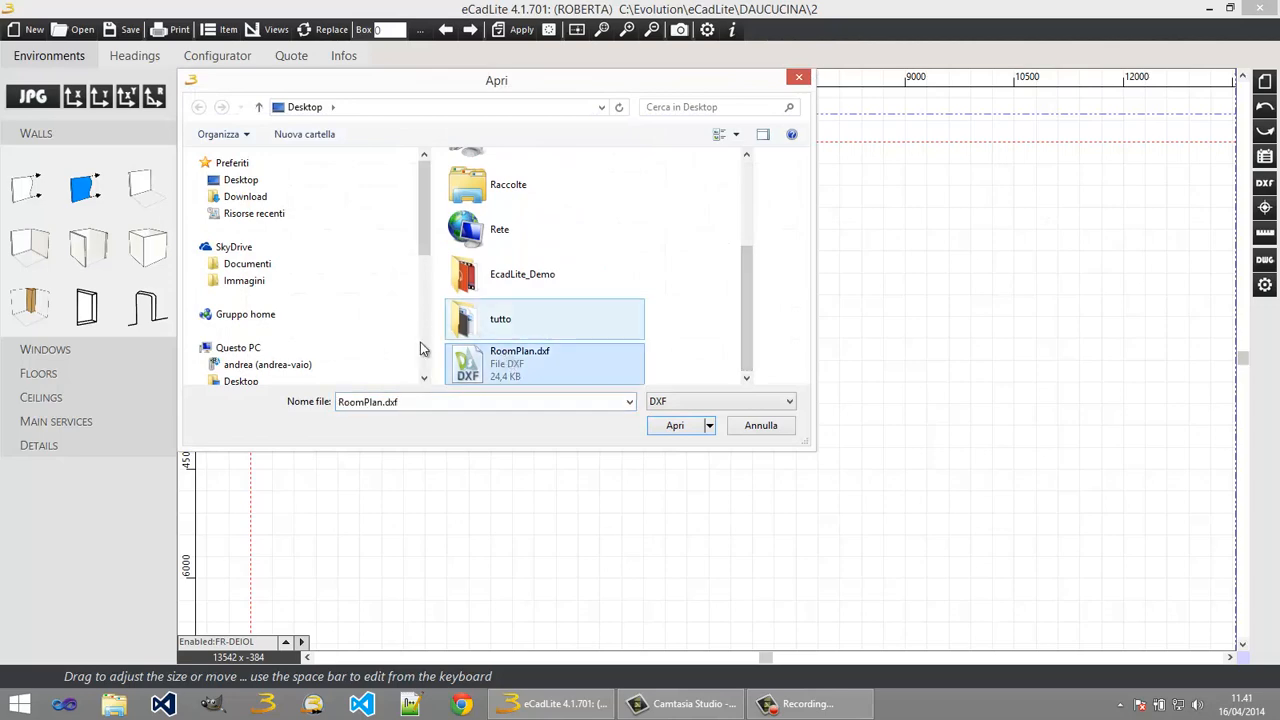
{"action": "left_click", "coordinate": [678, 426]}
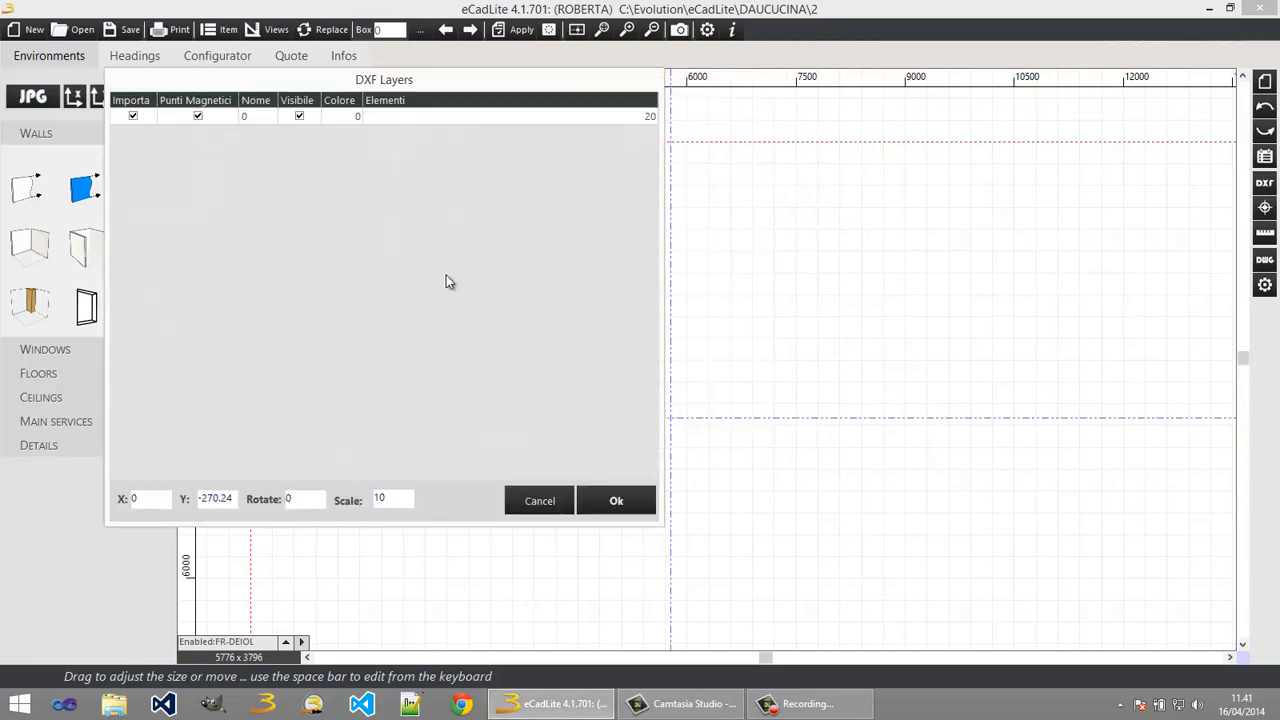
{"action": "left_click", "coordinate": [614, 500]}
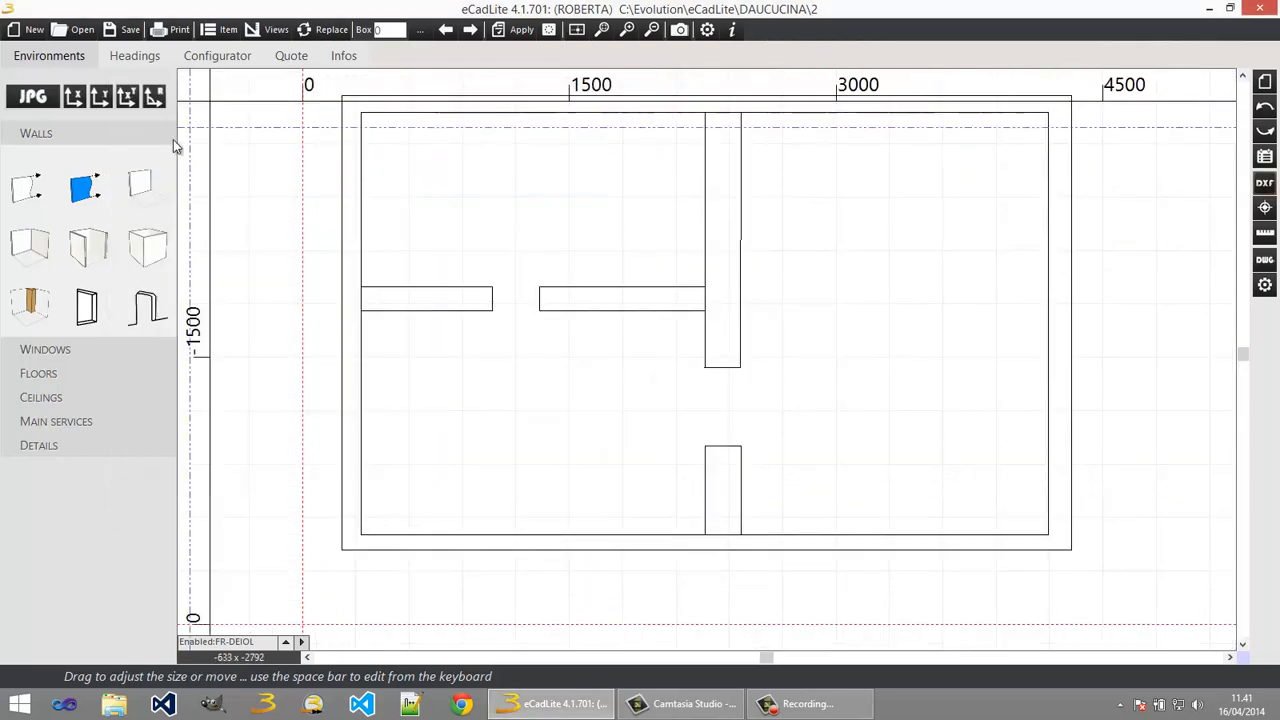
Step: Trace the plan's inner outline with two connected walls, 3864 mm along the upper edge and 2374 mm down the right edge
{"action": "left_click", "coordinate": [27, 187]}
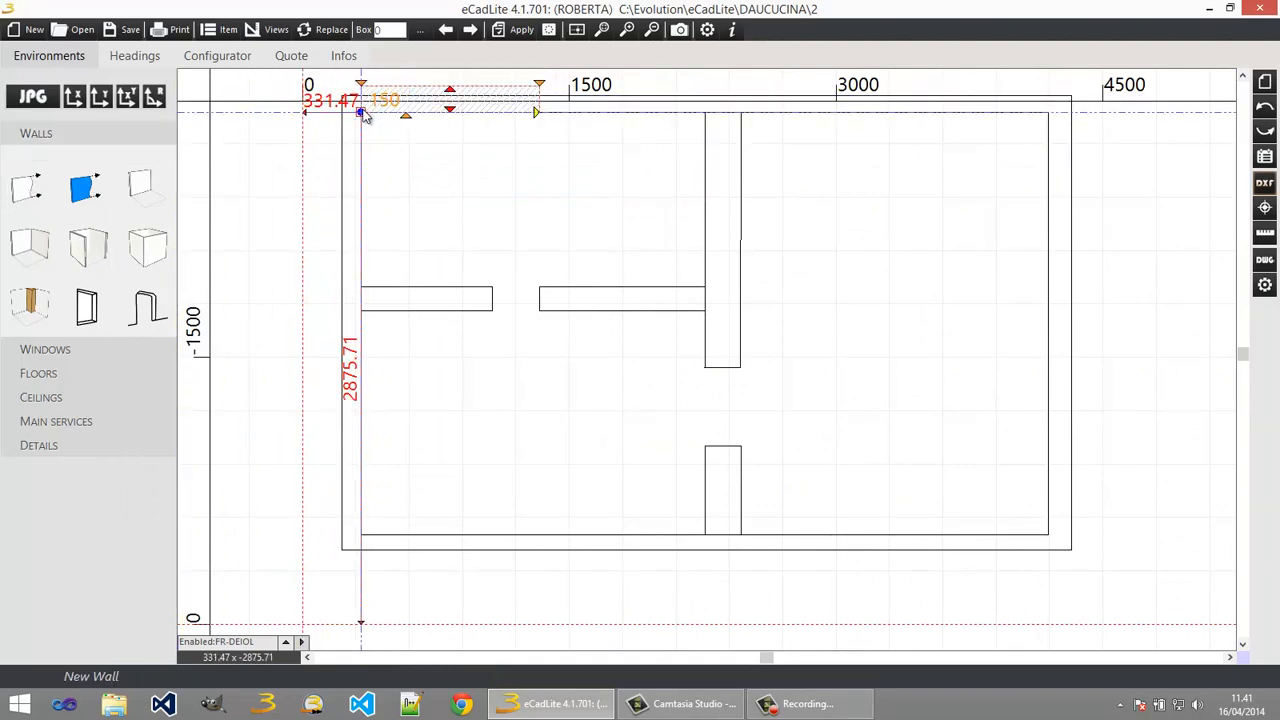
{"action": "left_click", "coordinate": [361, 113]}
{"action": "scroll", "coordinate": [543, 140], "scroll_direction": "up", "scroll_amount": 3}
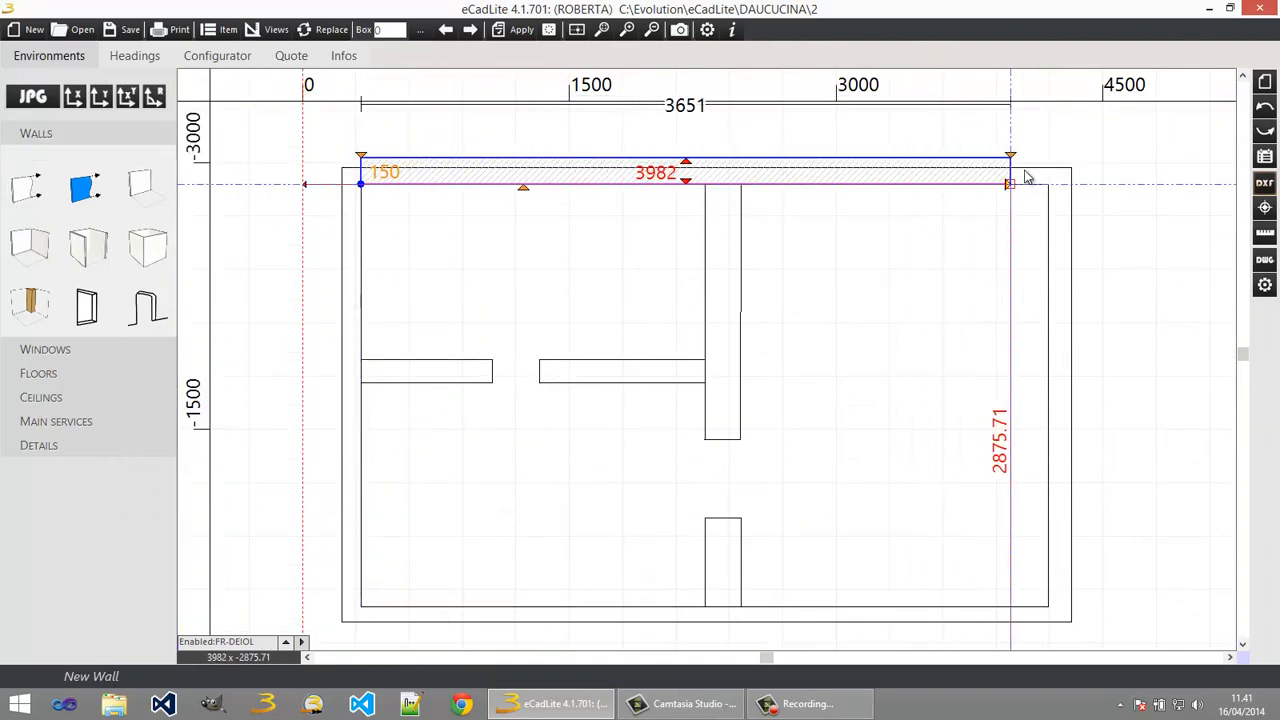
{"action": "left_click", "coordinate": [1048, 183]}
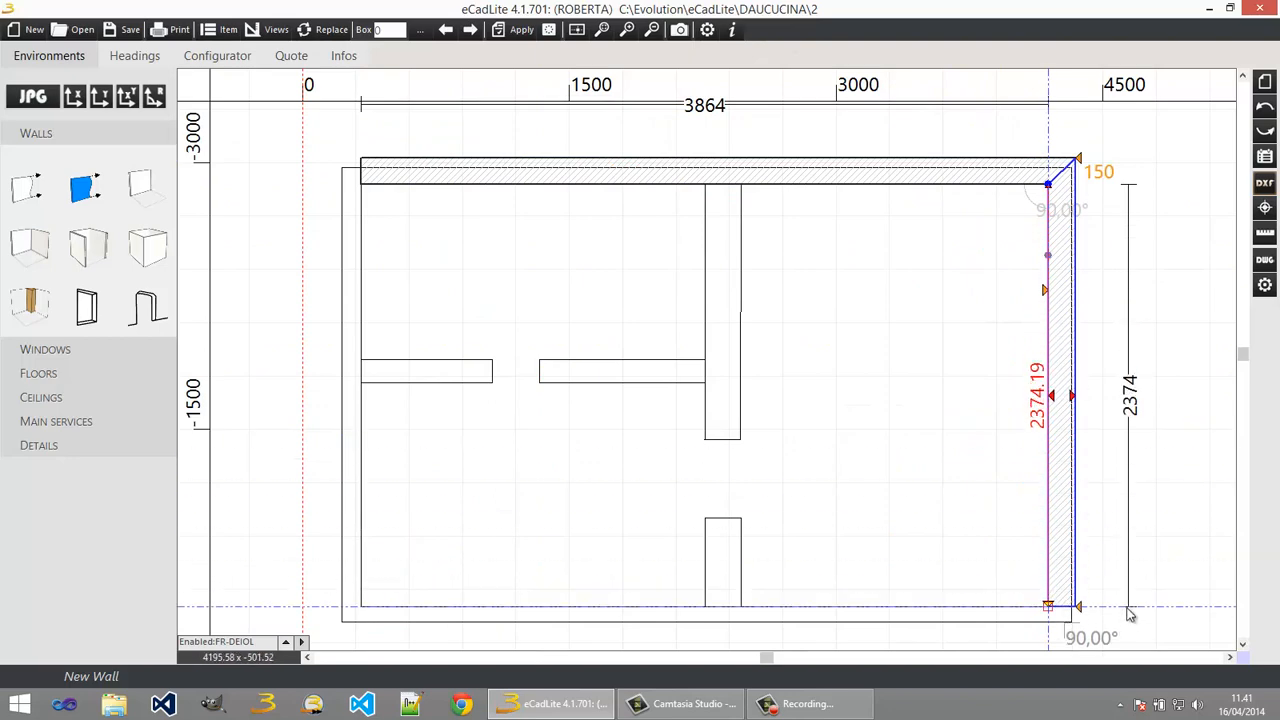
{"action": "left_click", "coordinate": [1049, 606]}
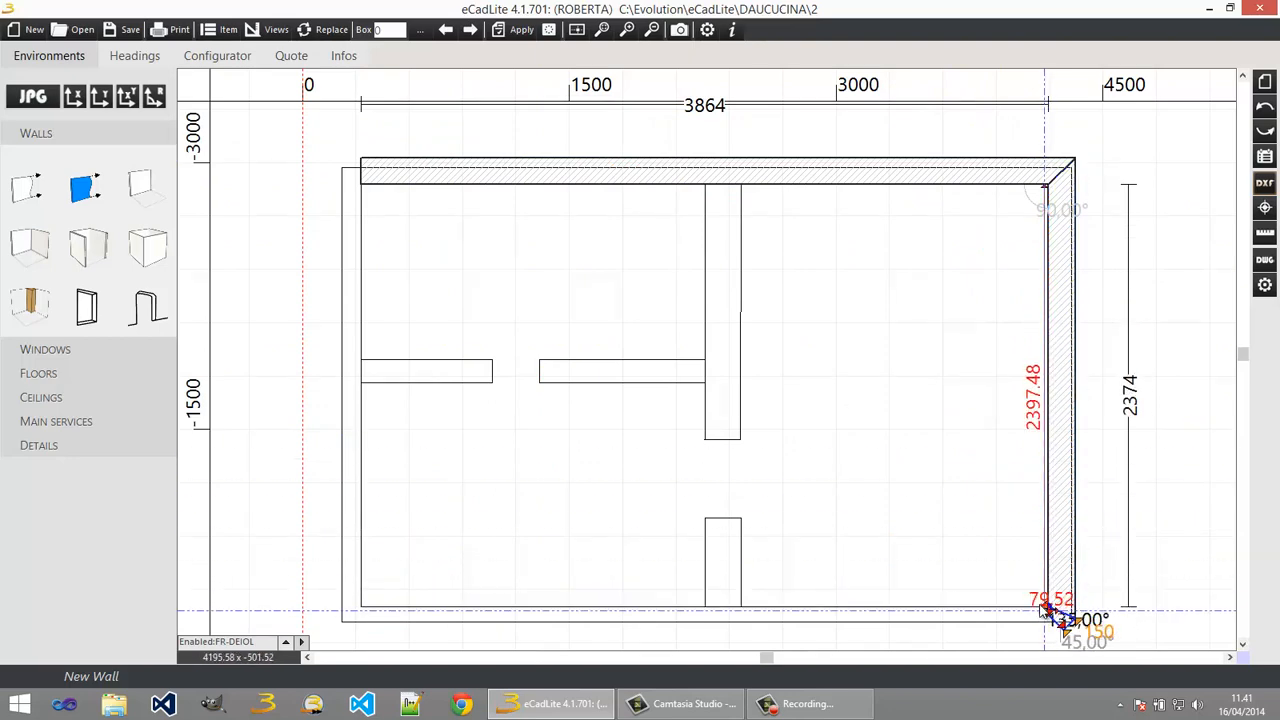
{"action": "key", "text": "Escape"}
Step: Reduce both walls' thickness to meet the plan's outer outline, making the upper wall 96.91 mm thick
{"action": "left_click", "coordinate": [440, 166]}
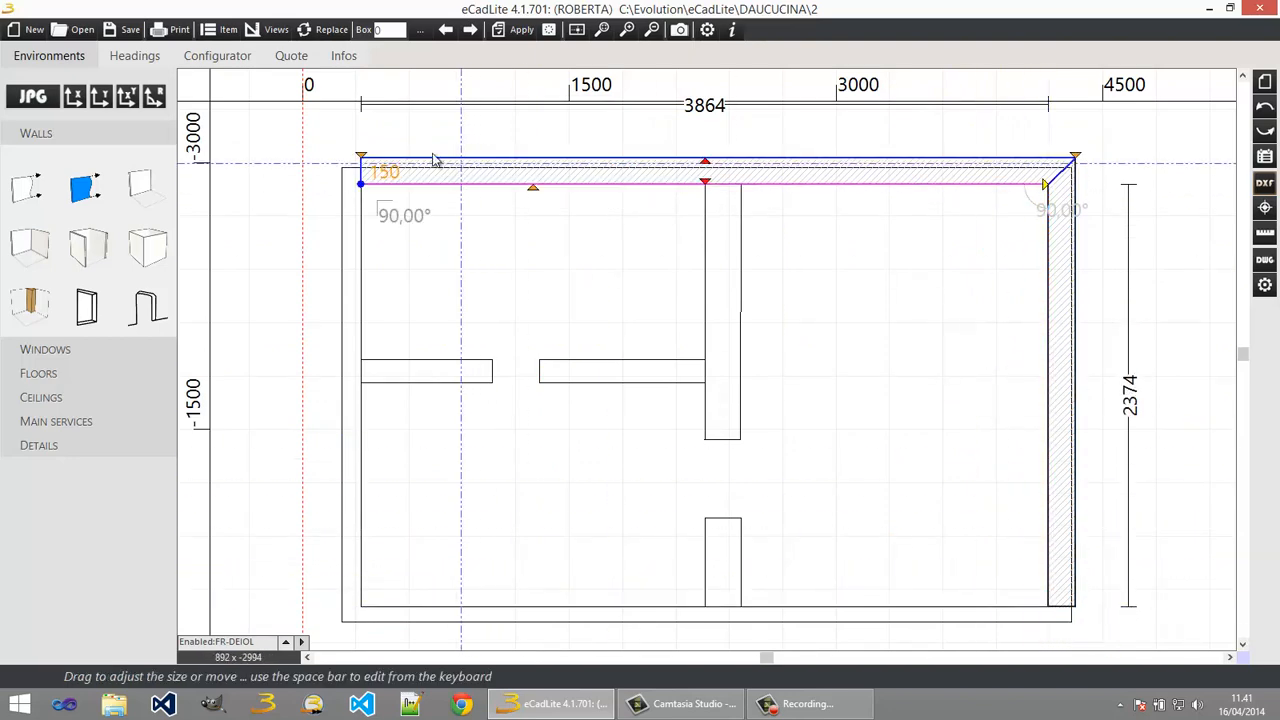
{"action": "left_click_drag", "start_coordinate": [362, 167], "coordinate": [364, 180]}
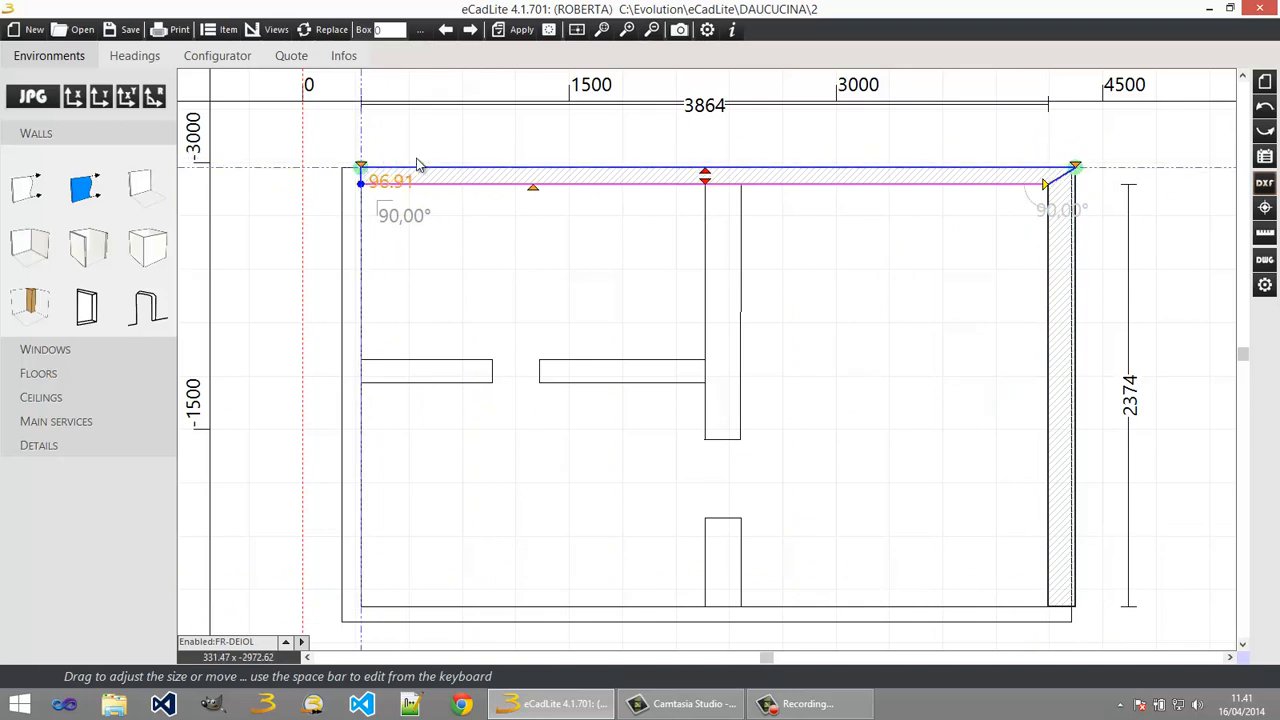
{"action": "left_click", "coordinate": [1063, 468]}
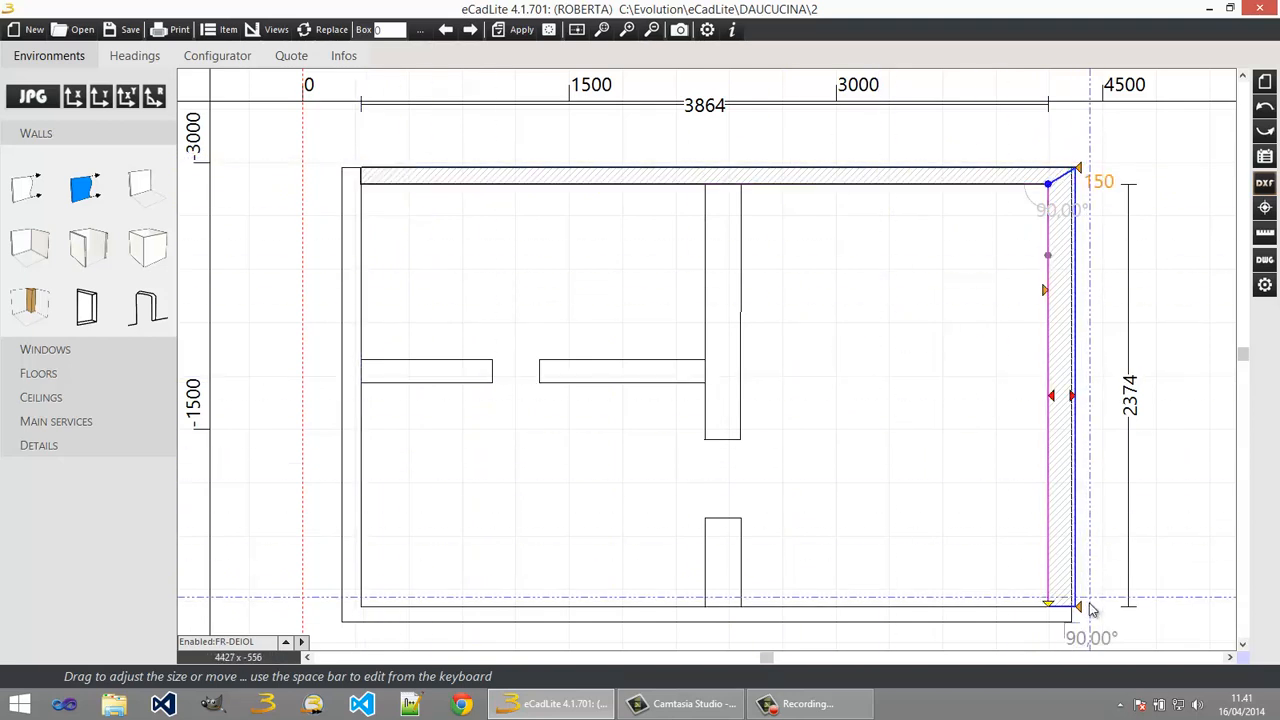
{"action": "left_click_drag", "start_coordinate": [1089, 608], "coordinate": [1072, 606]}
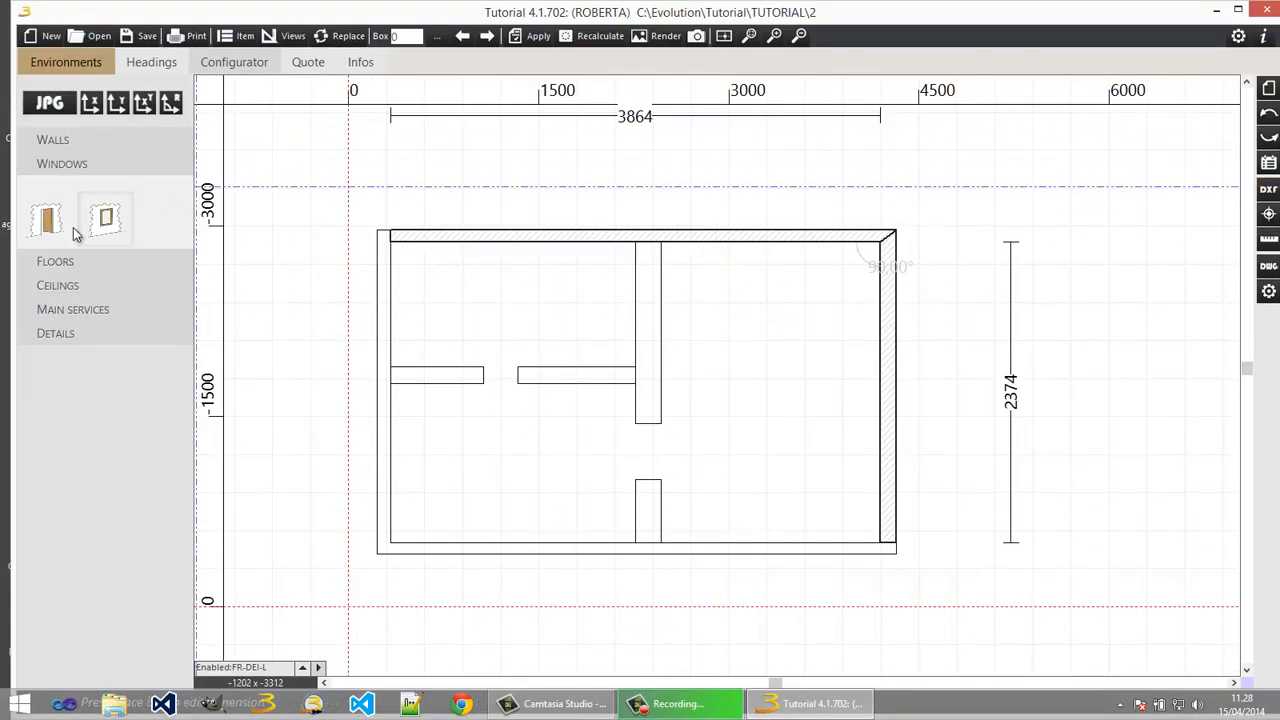
Step: Insert a door in the upper wall about 2753 mm from its left end, with length 1000 mm and height 2100 mm
{"action": "left_click_drag", "start_coordinate": [47, 219], "coordinate": [737, 243]}
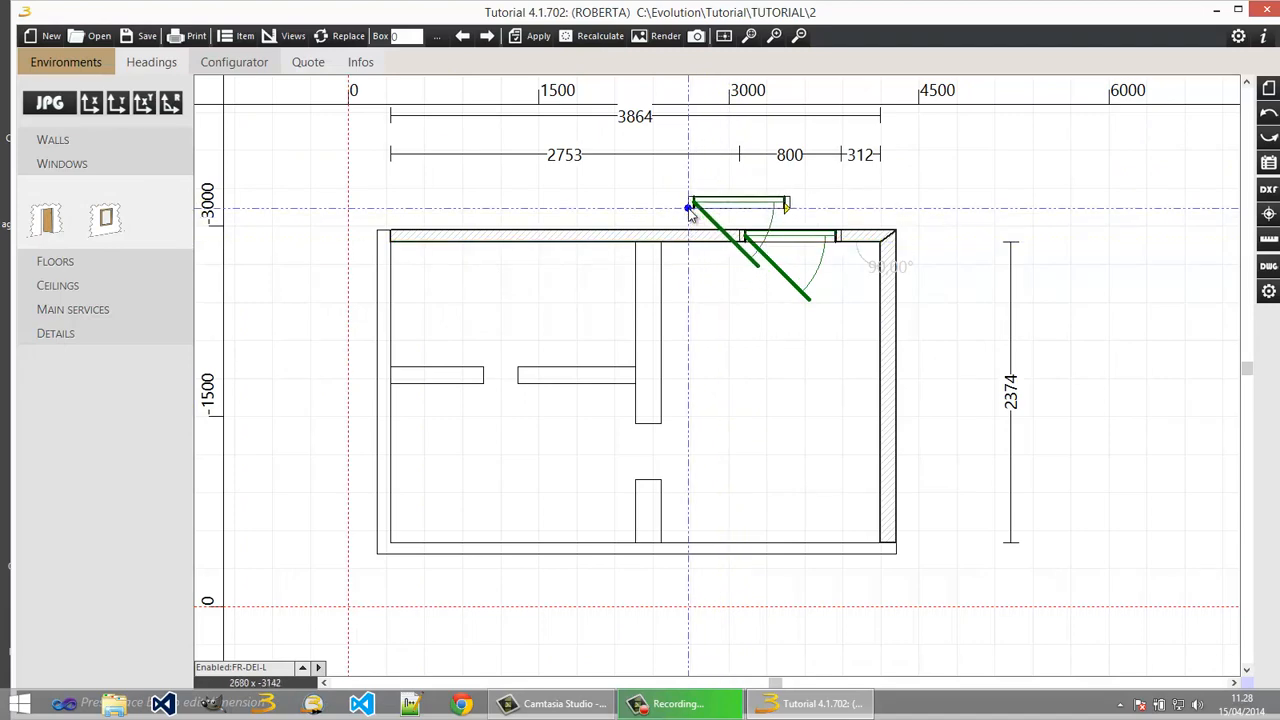
{"action": "double_click", "coordinate": [778, 244]}
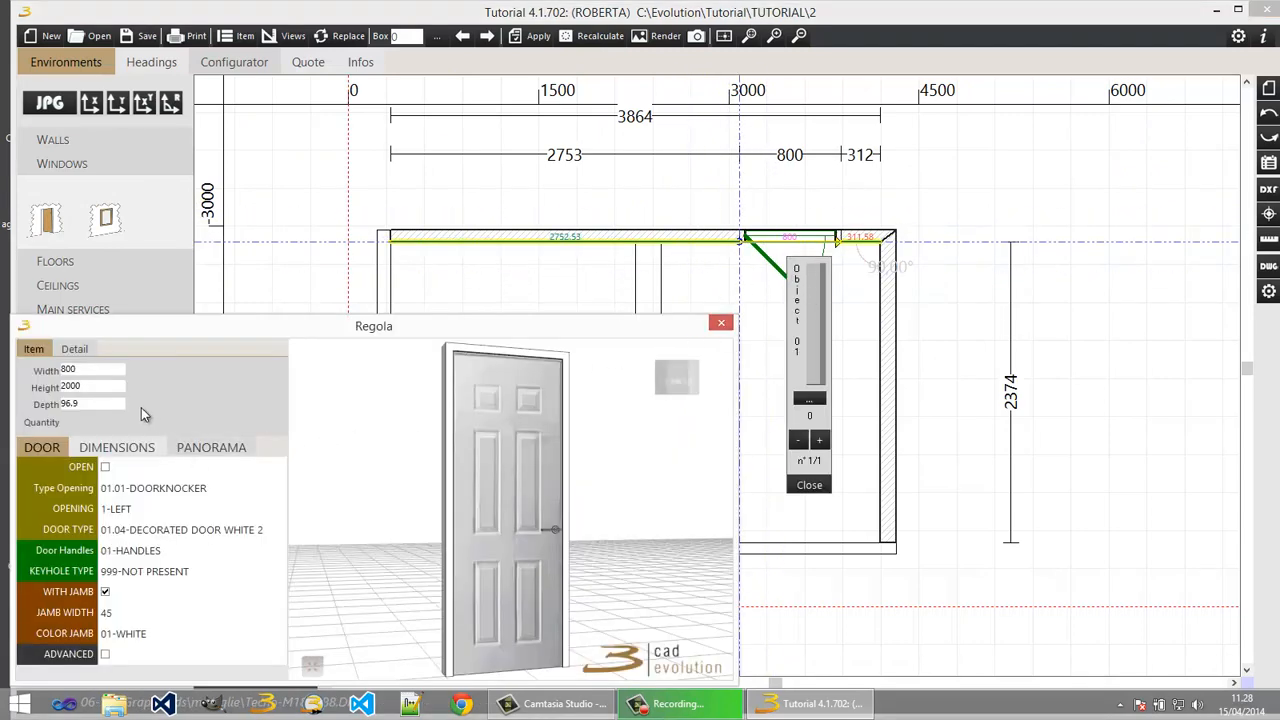
{"action": "left_click", "coordinate": [113, 450]}
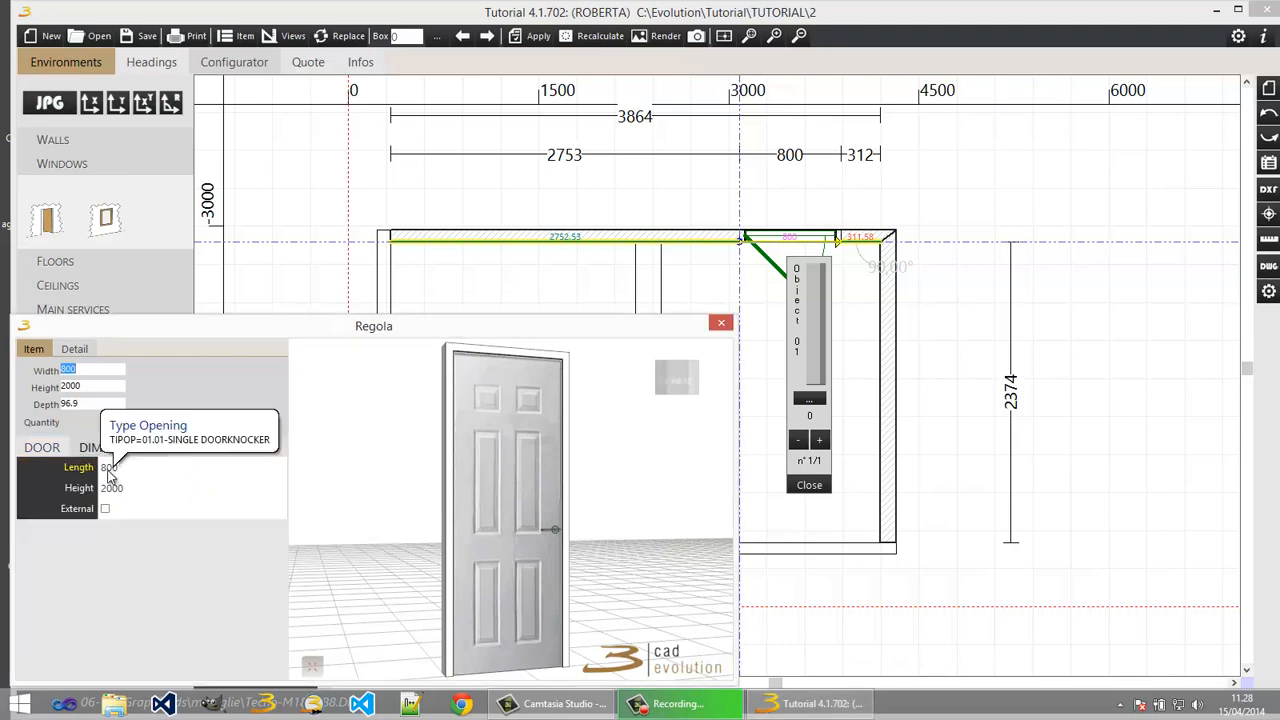
{"action": "left_click", "coordinate": [115, 469]}
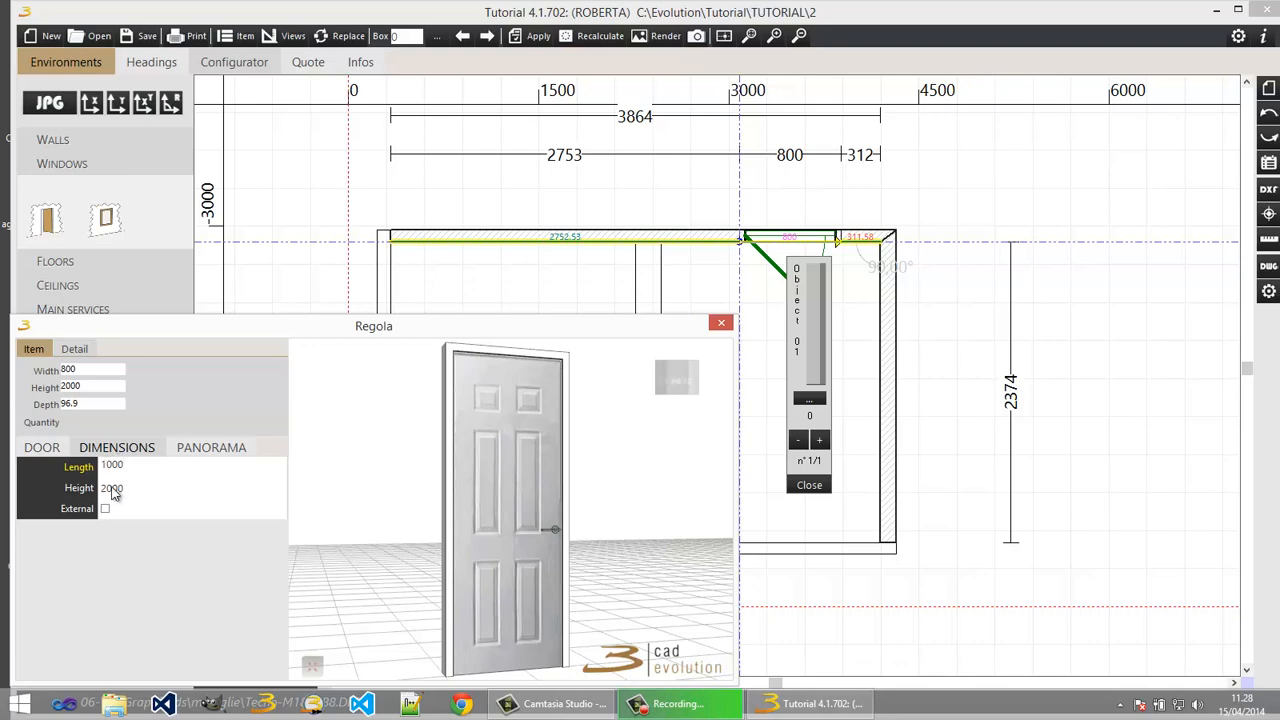
{"action": "left_click", "coordinate": [112, 489]}
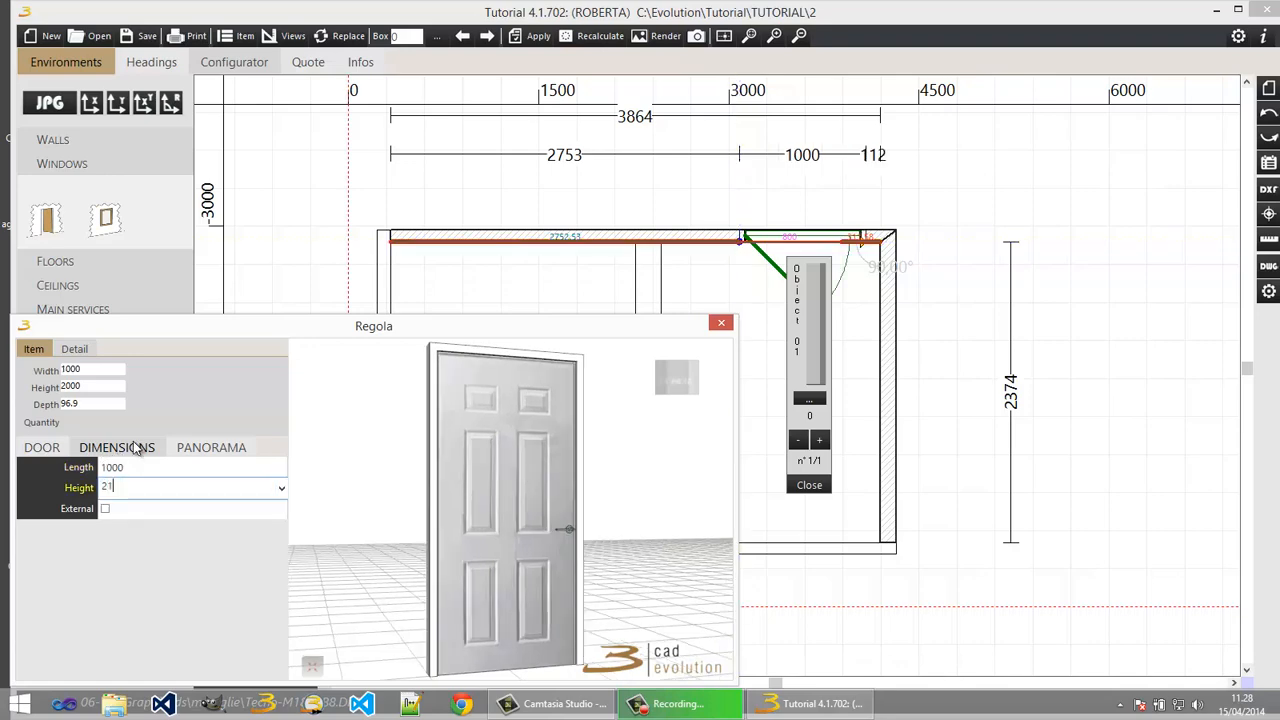
{"action": "left_click", "coordinate": [136, 451]}
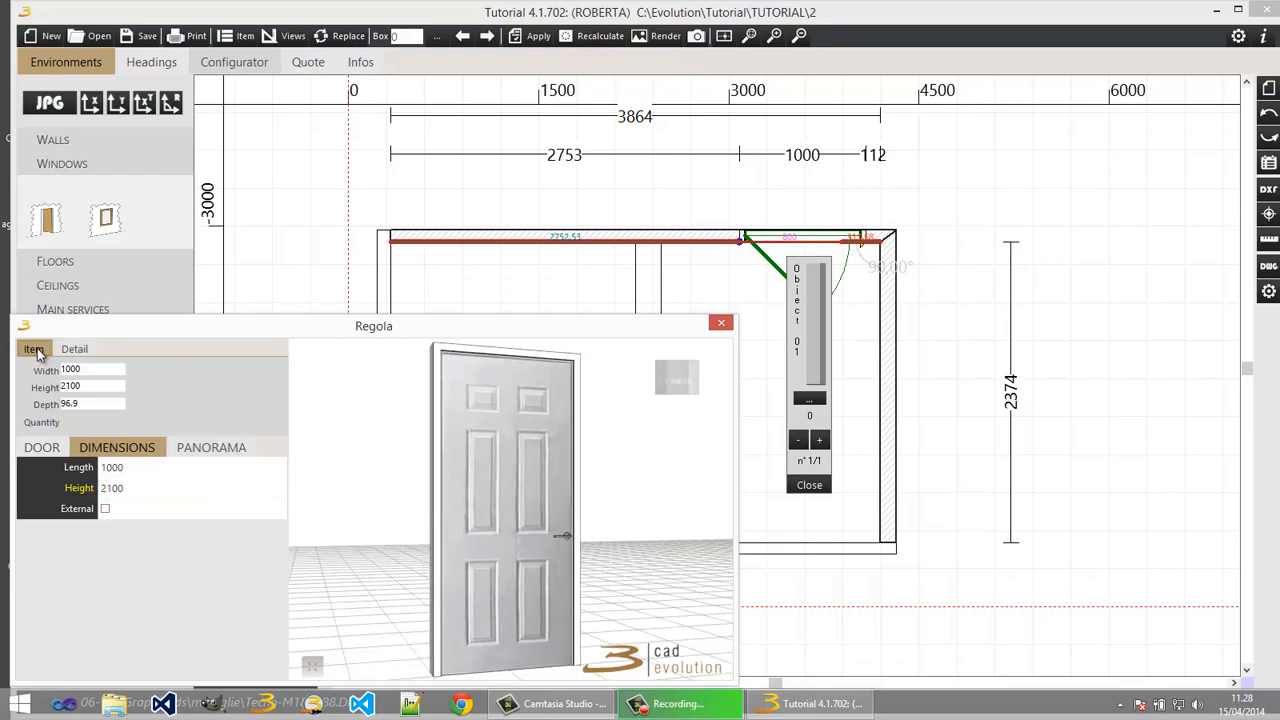
Step: Choose single opening type 01.01 and door type 01.06 WENGE DOOR for the inserted door
{"action": "left_click", "coordinate": [40, 448]}
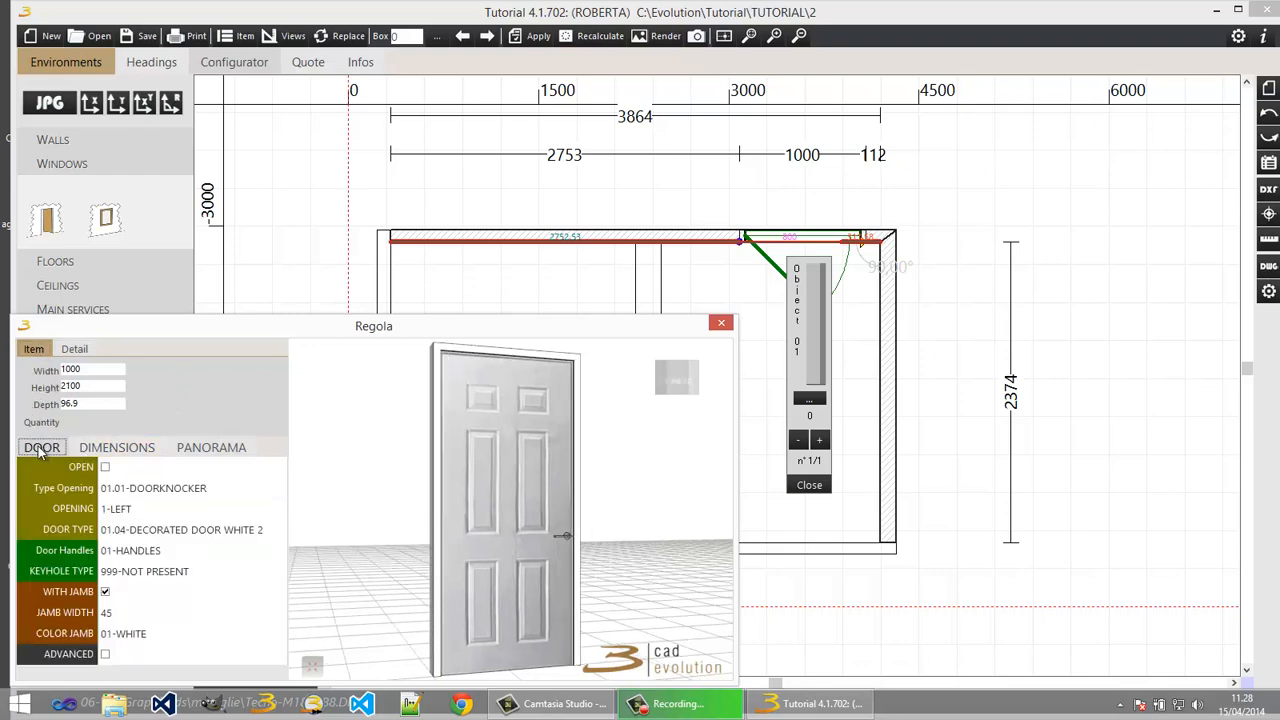
{"action": "left_click", "coordinate": [145, 488]}
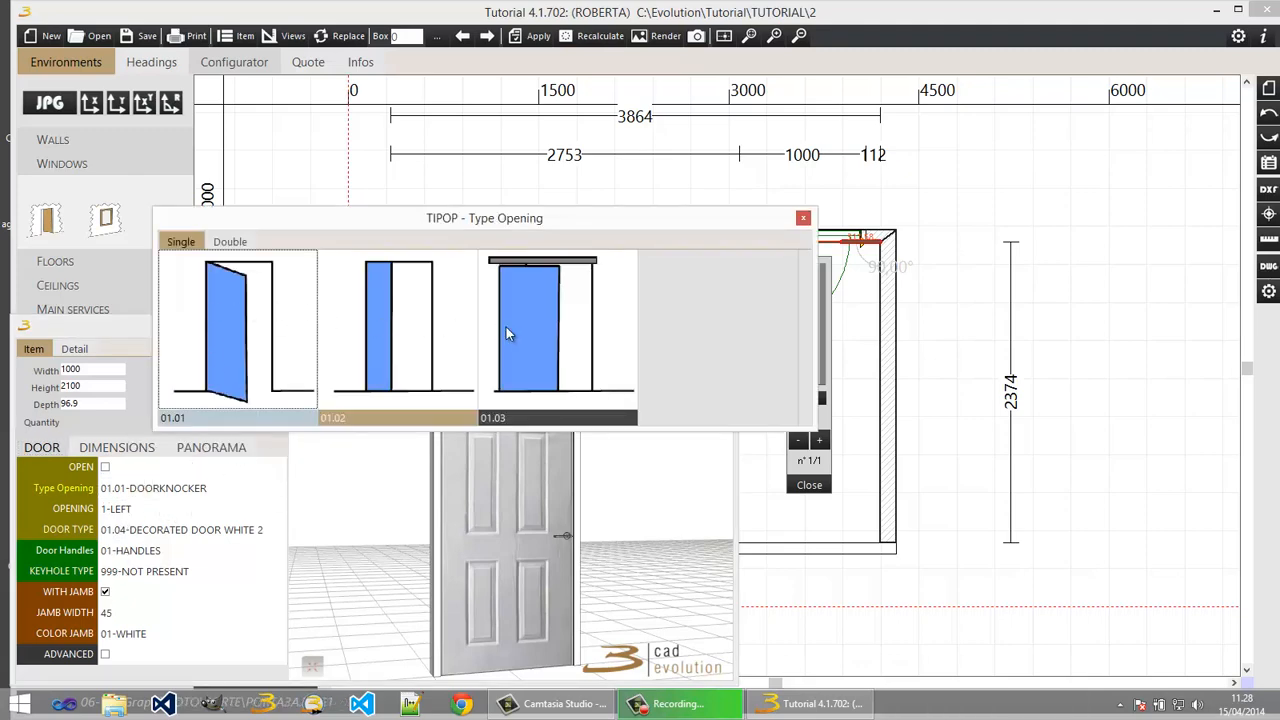
{"action": "double_click", "coordinate": [250, 334]}
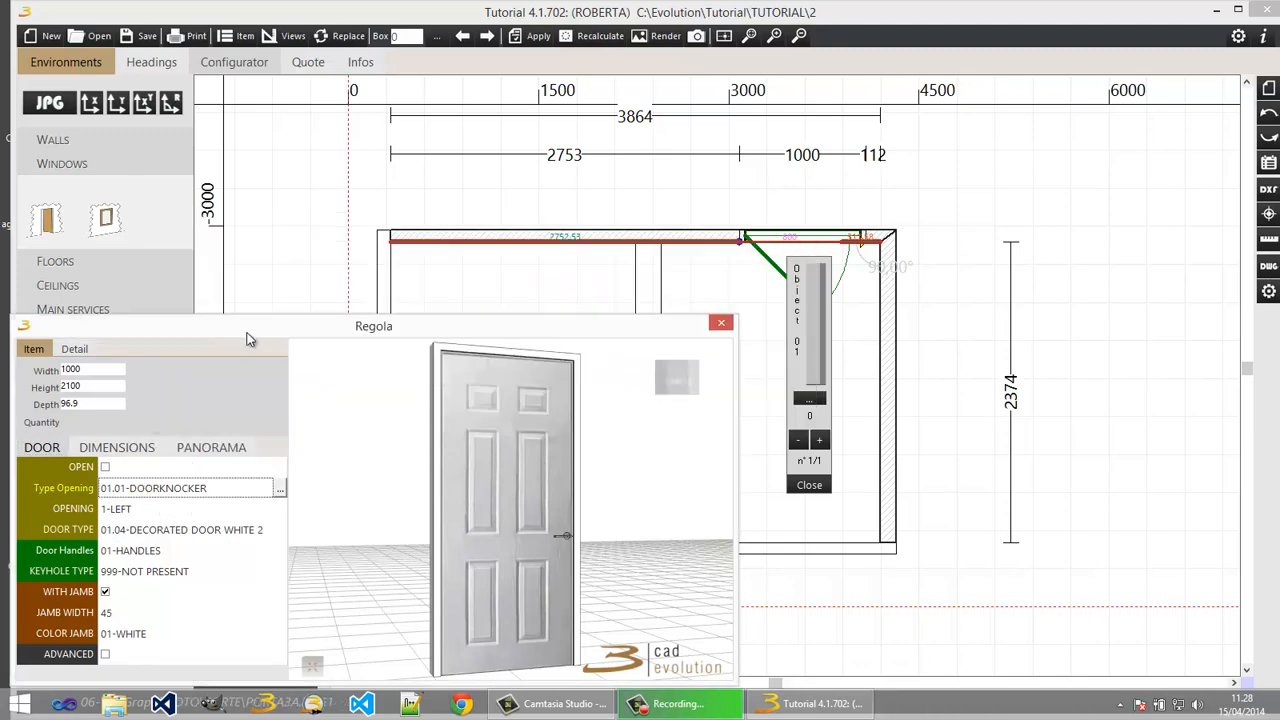
{"action": "left_click", "coordinate": [143, 532]}
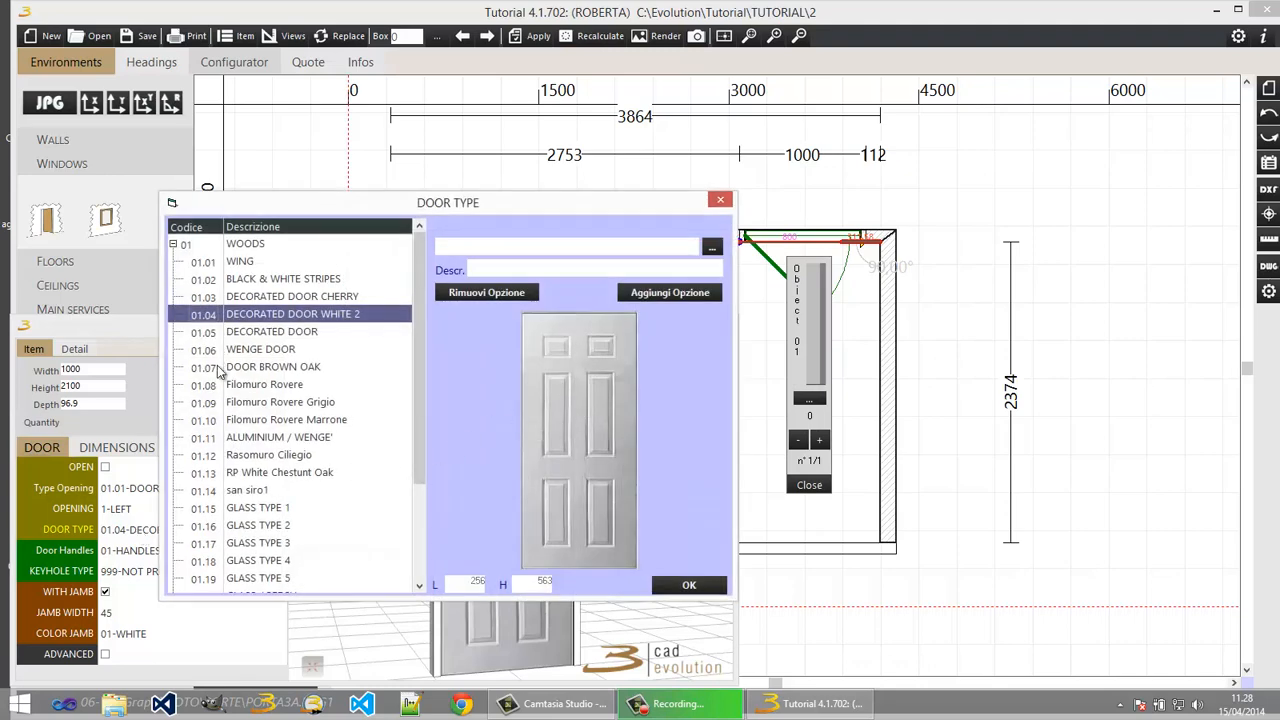
{"action": "left_click", "coordinate": [244, 352]}
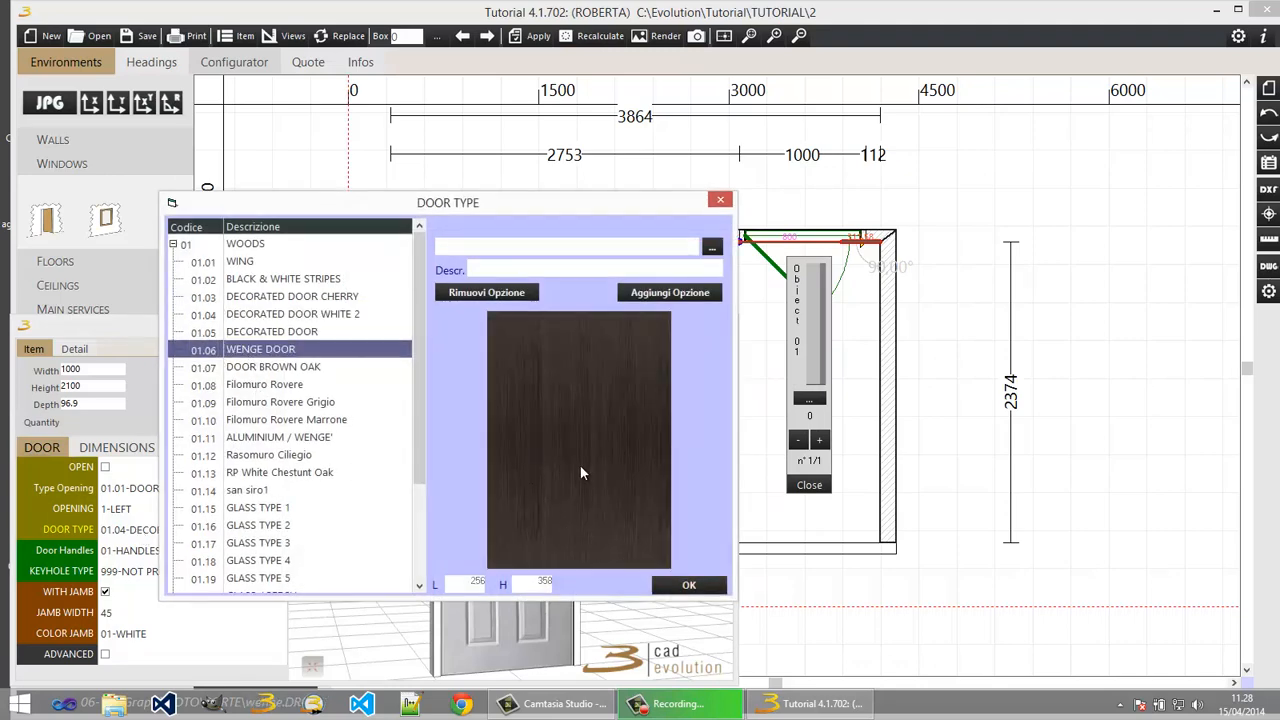
{"action": "left_click", "coordinate": [689, 586]}
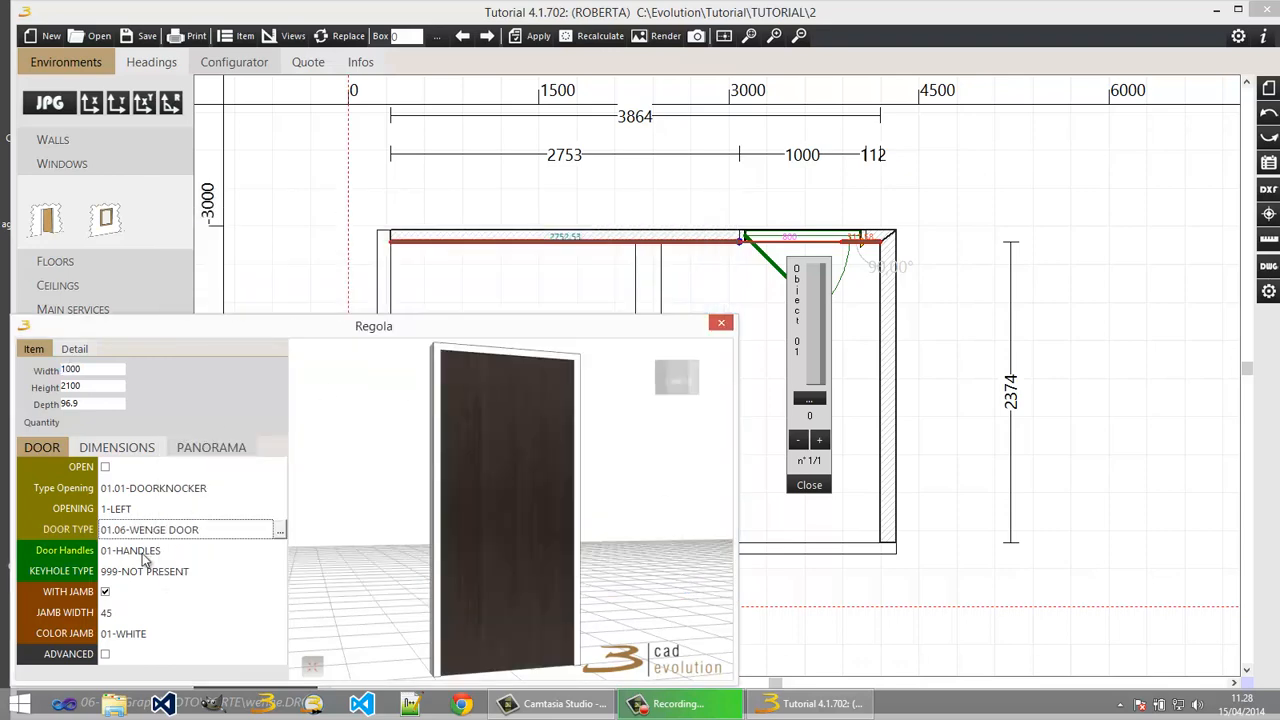
Step: Browse the door handle models and fit handle 09 HANDLES to the door
{"action": "double_click", "coordinate": [144, 558]}
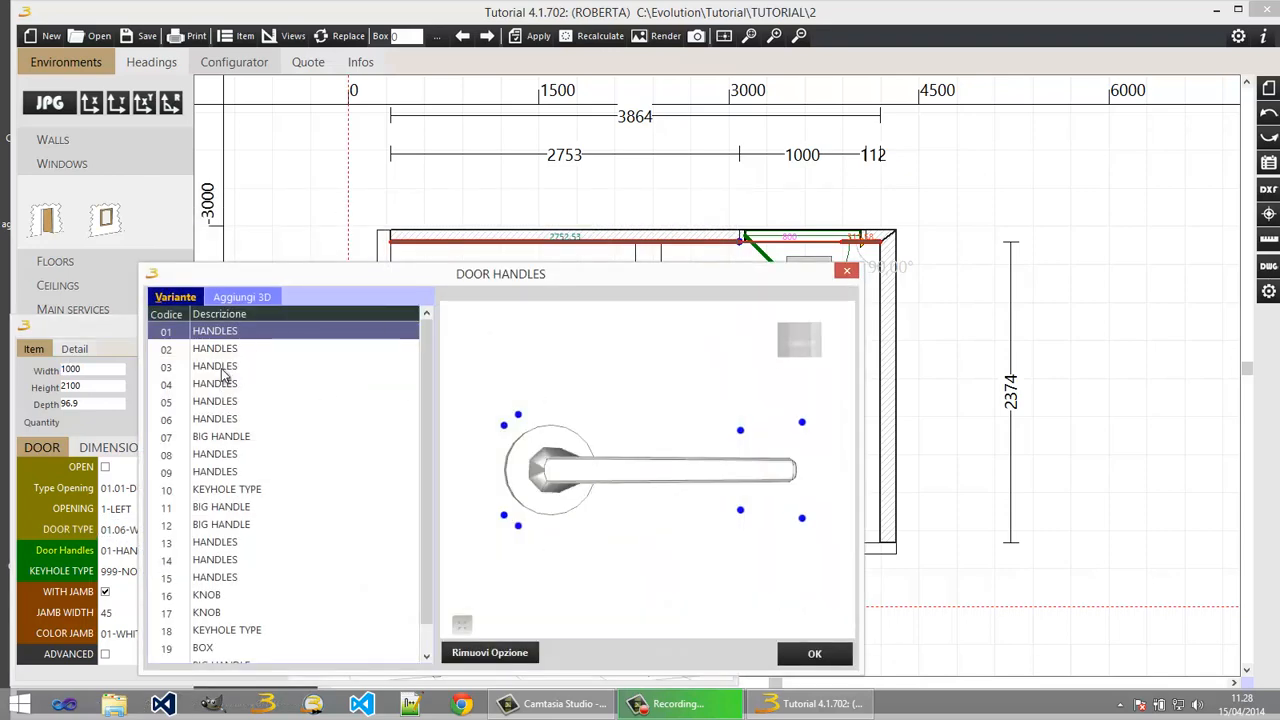
{"action": "left_click", "coordinate": [223, 370]}
{"action": "left_click", "coordinate": [226, 390]}
{"action": "left_click", "coordinate": [222, 421]}
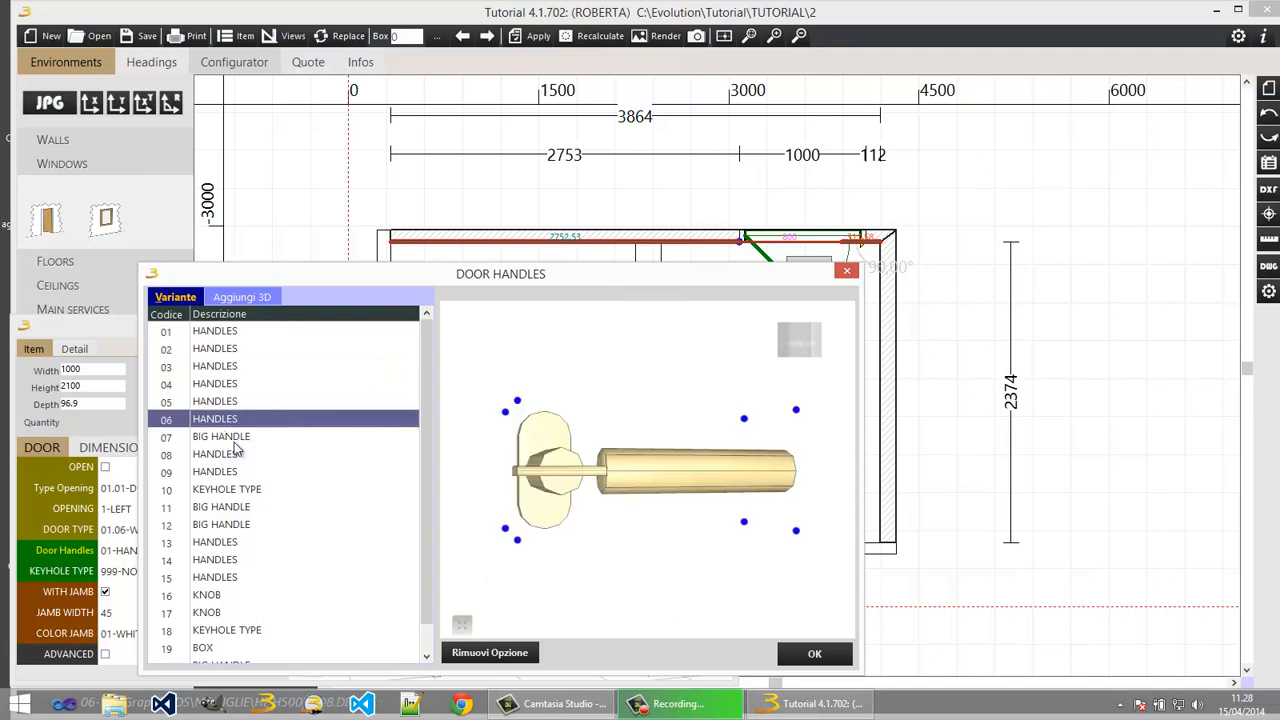
{"action": "left_click", "coordinate": [210, 473]}
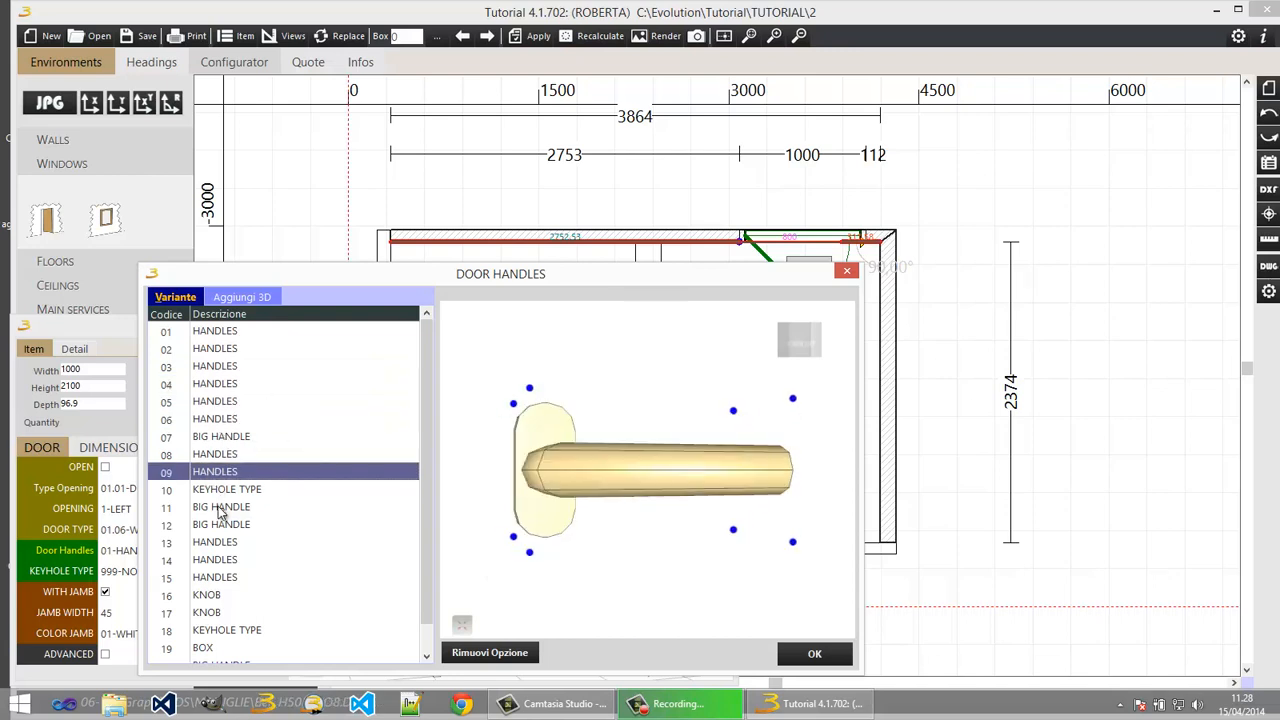
{"action": "left_click", "coordinate": [815, 652]}
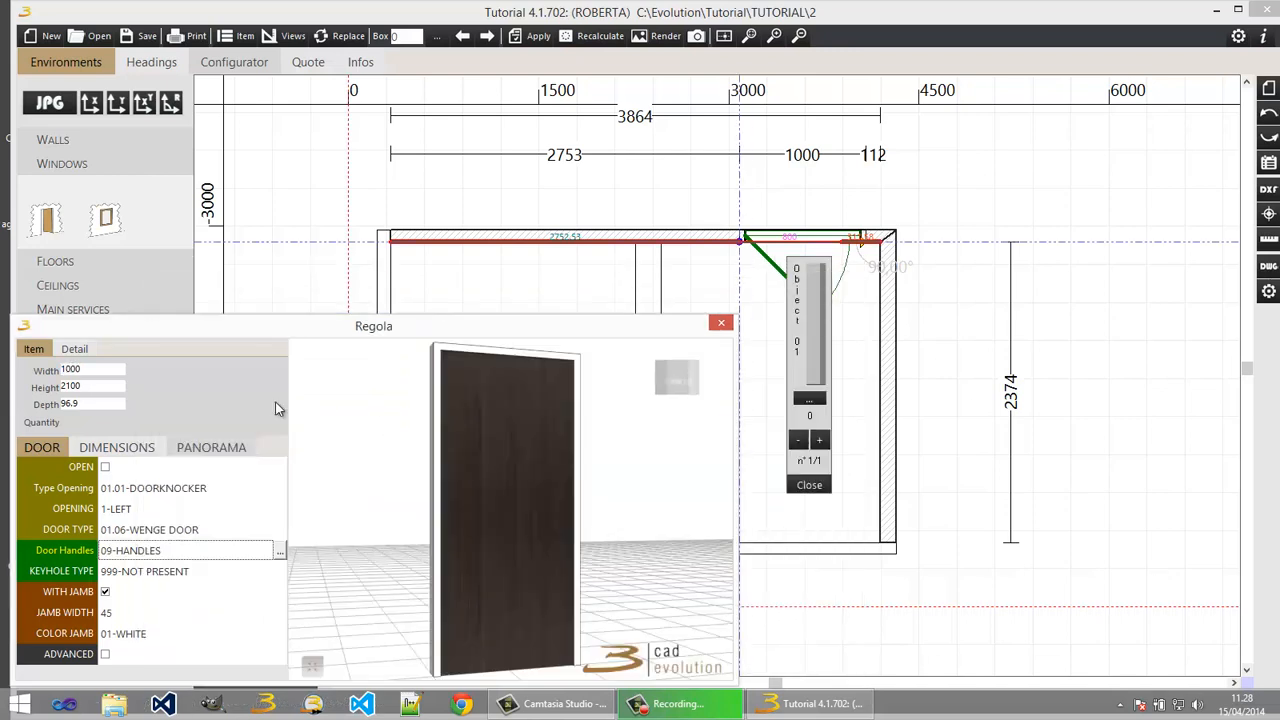
Step: Give the door keyhole type 02 and finish editing the door
{"action": "double_click", "coordinate": [135, 573]}
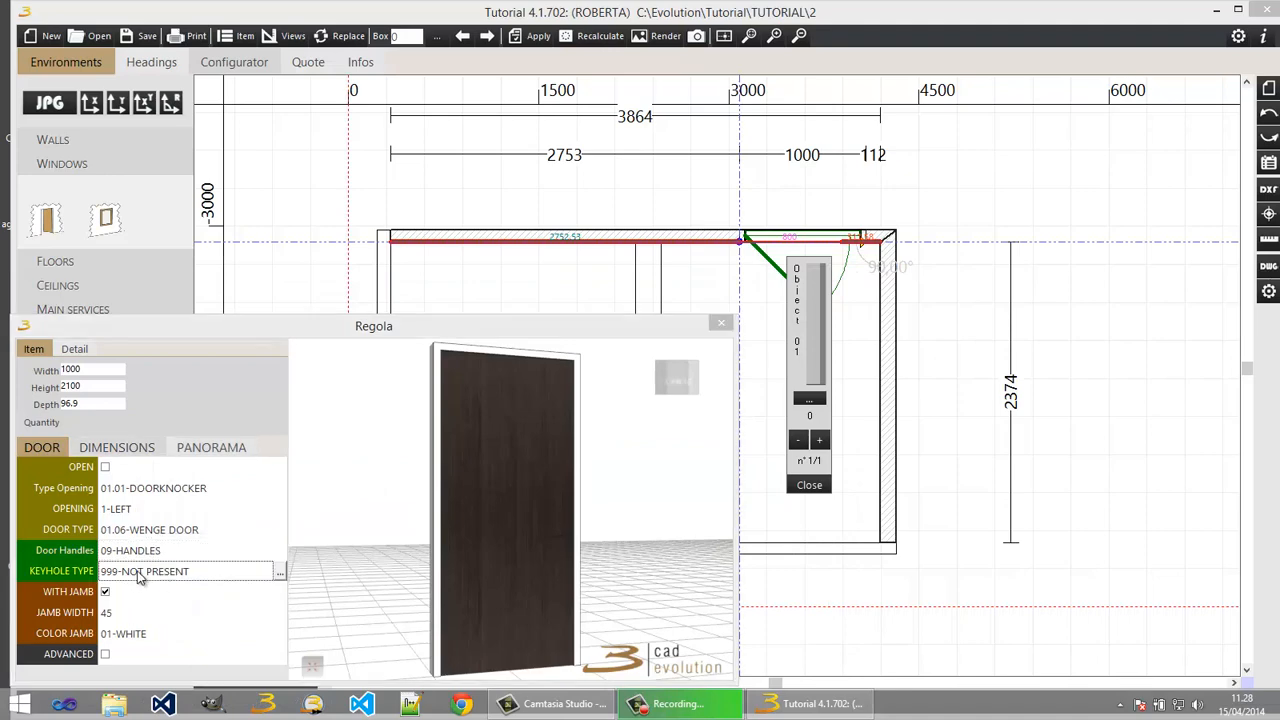
{"action": "left_click", "coordinate": [222, 349]}
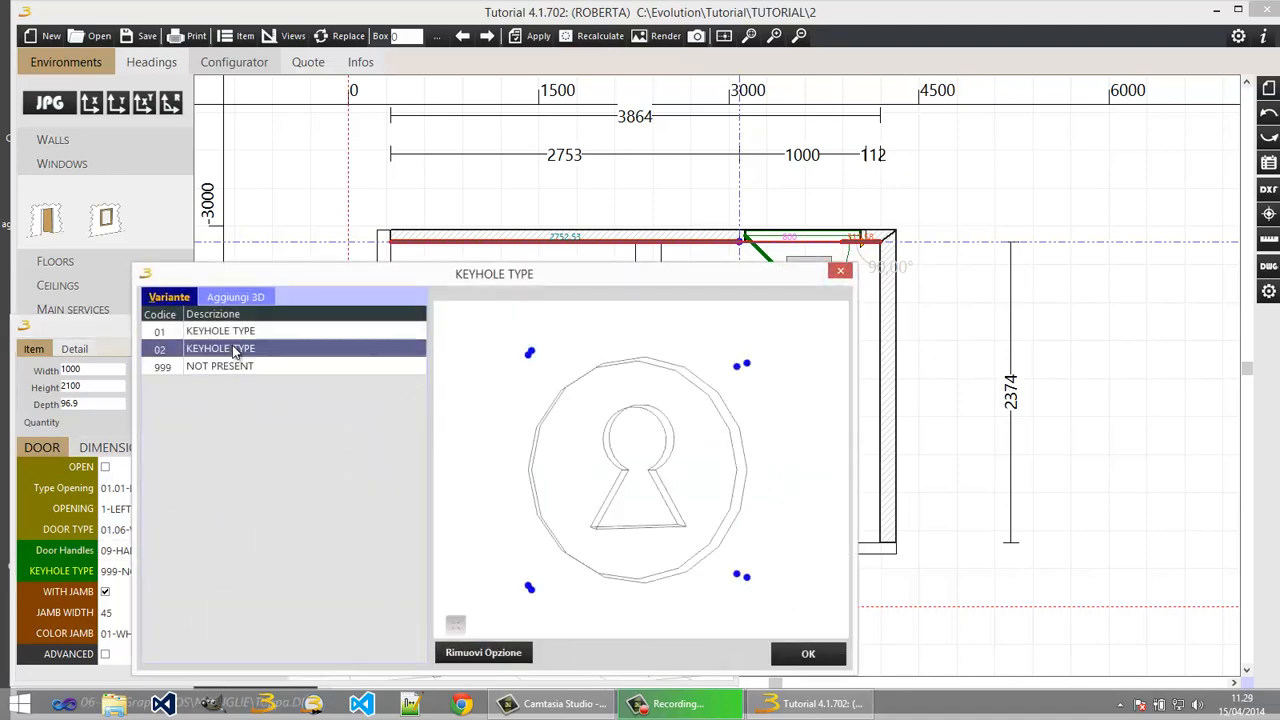
{"action": "left_click", "coordinate": [810, 654]}
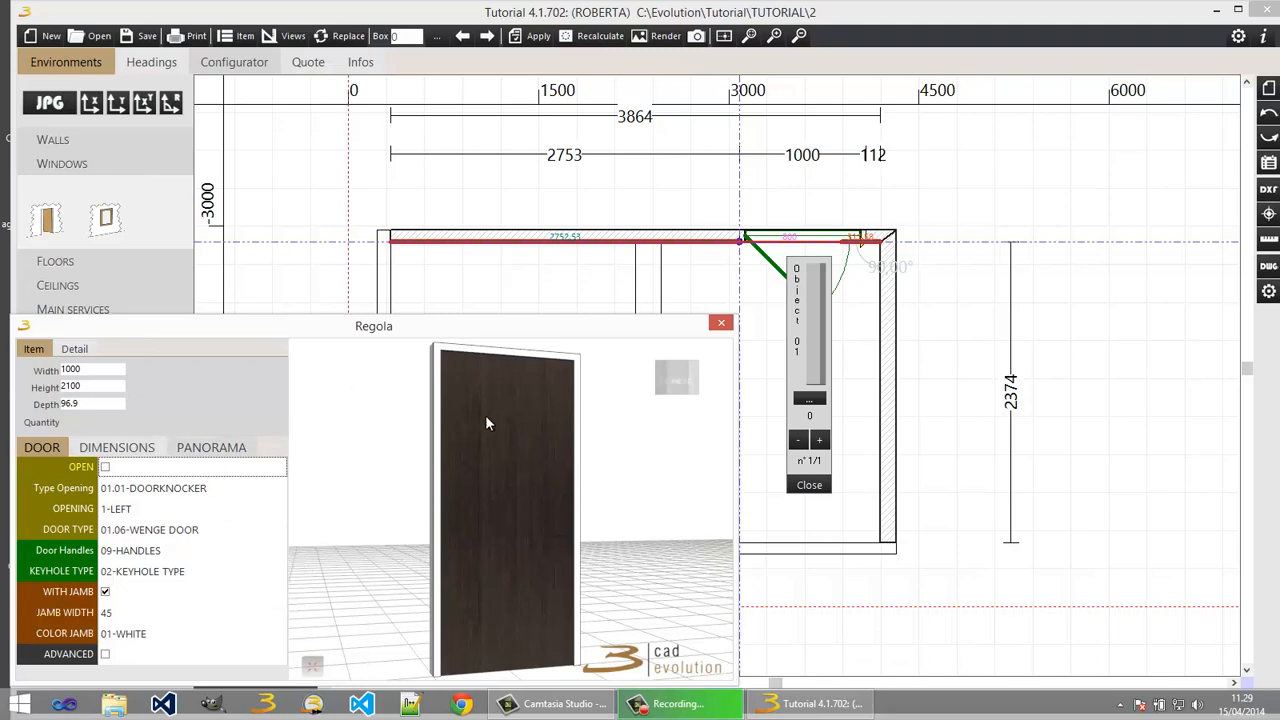
{"action": "left_click", "coordinate": [721, 325]}
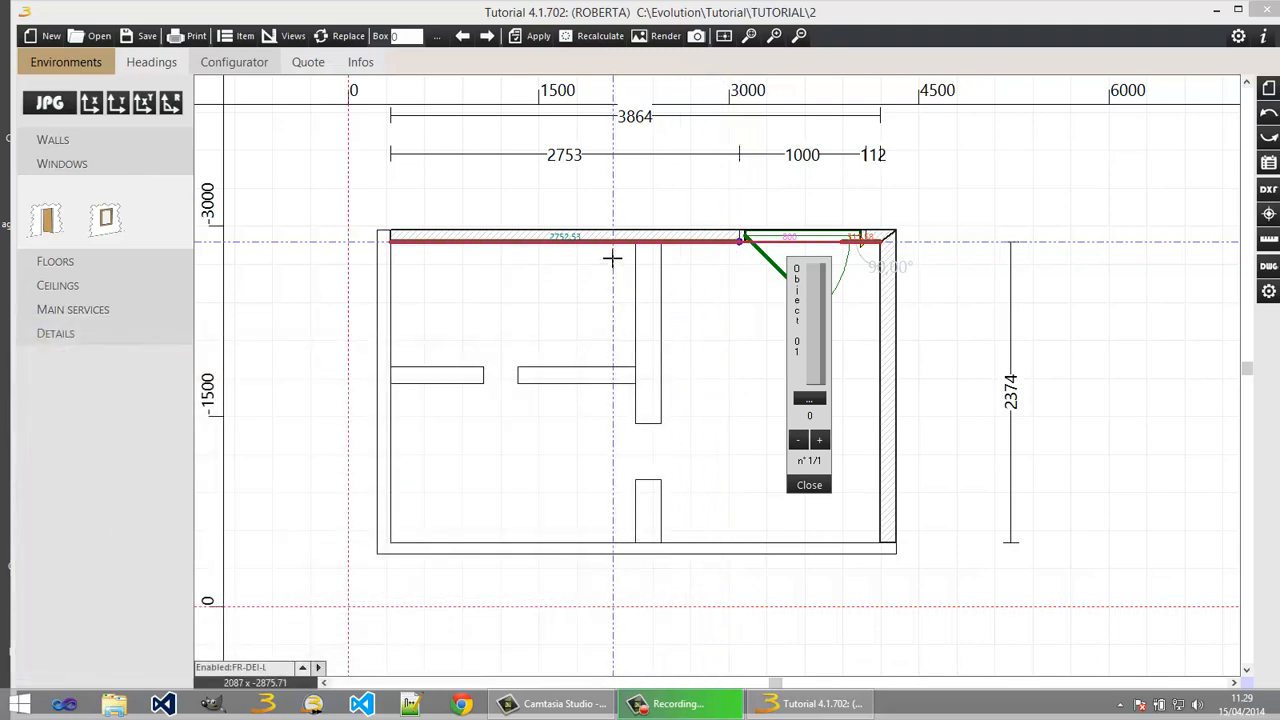
{"action": "left_click", "coordinate": [810, 484]}
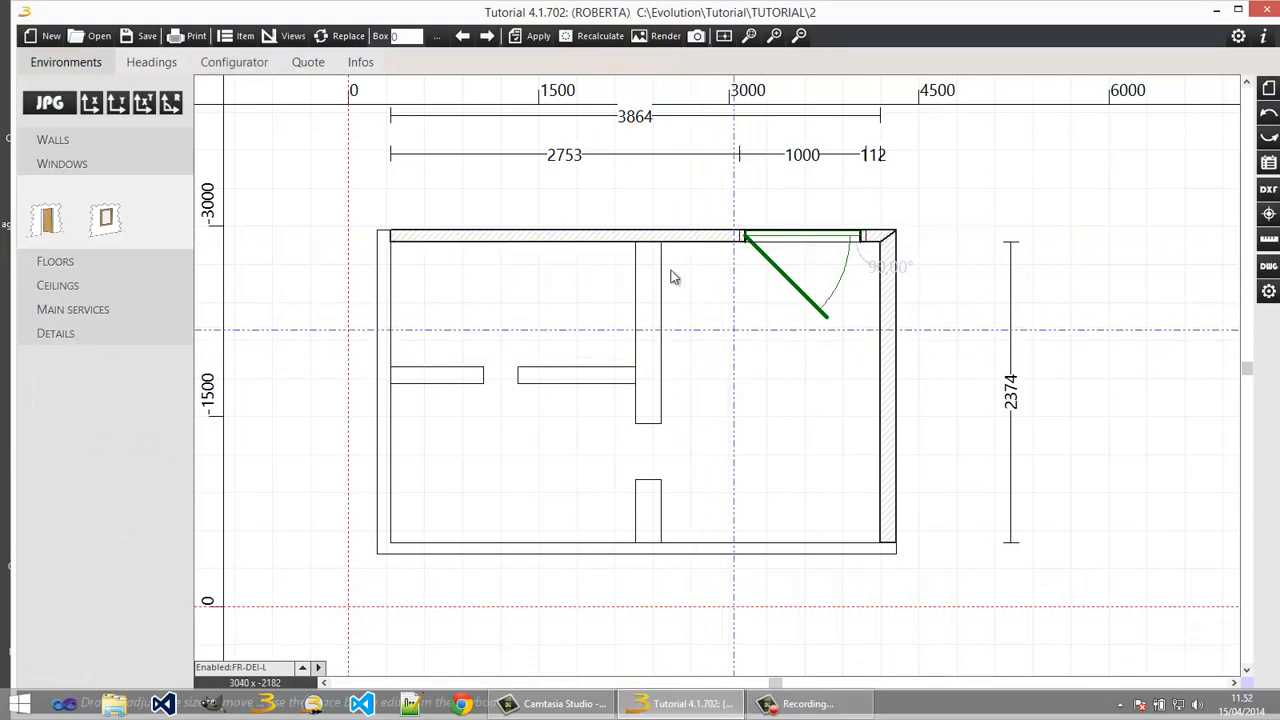
Step: Insert a window in the right wall, 1000 mm from its upper end, with a length of 900 mm
{"action": "left_click_drag", "start_coordinate": [104, 230], "coordinate": [896, 383]}
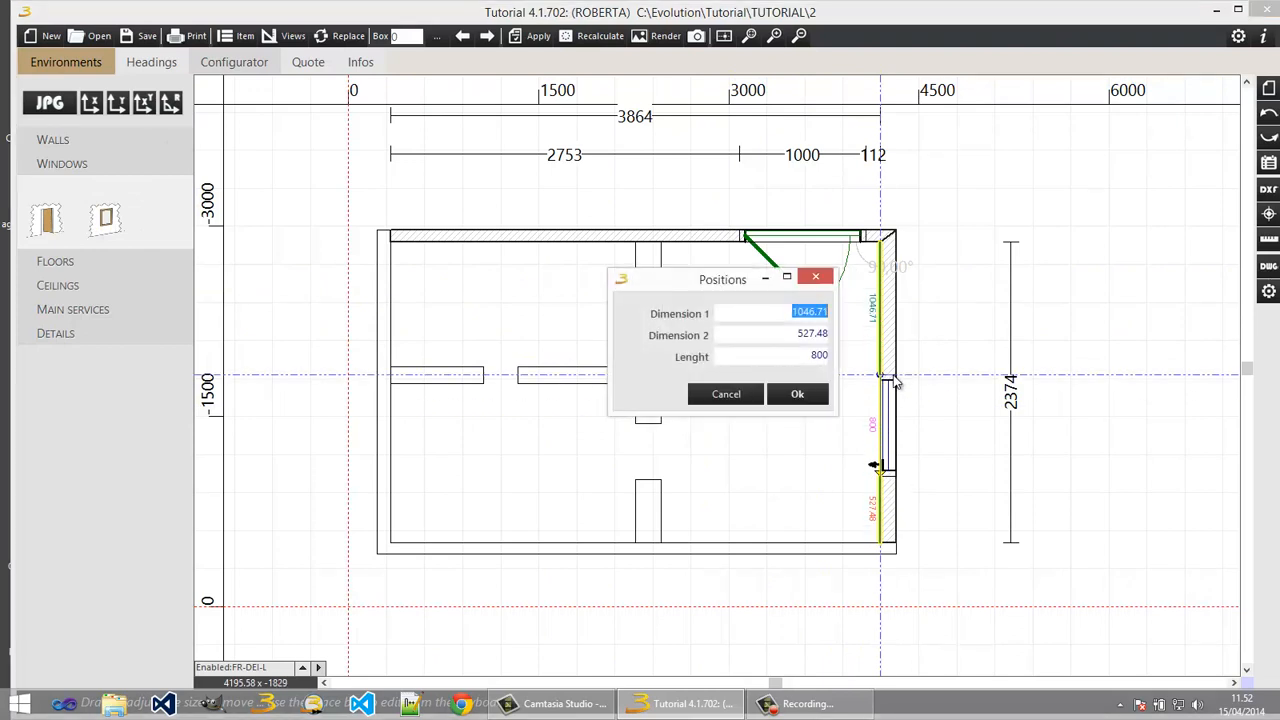
{"action": "type", "text": "1000"}
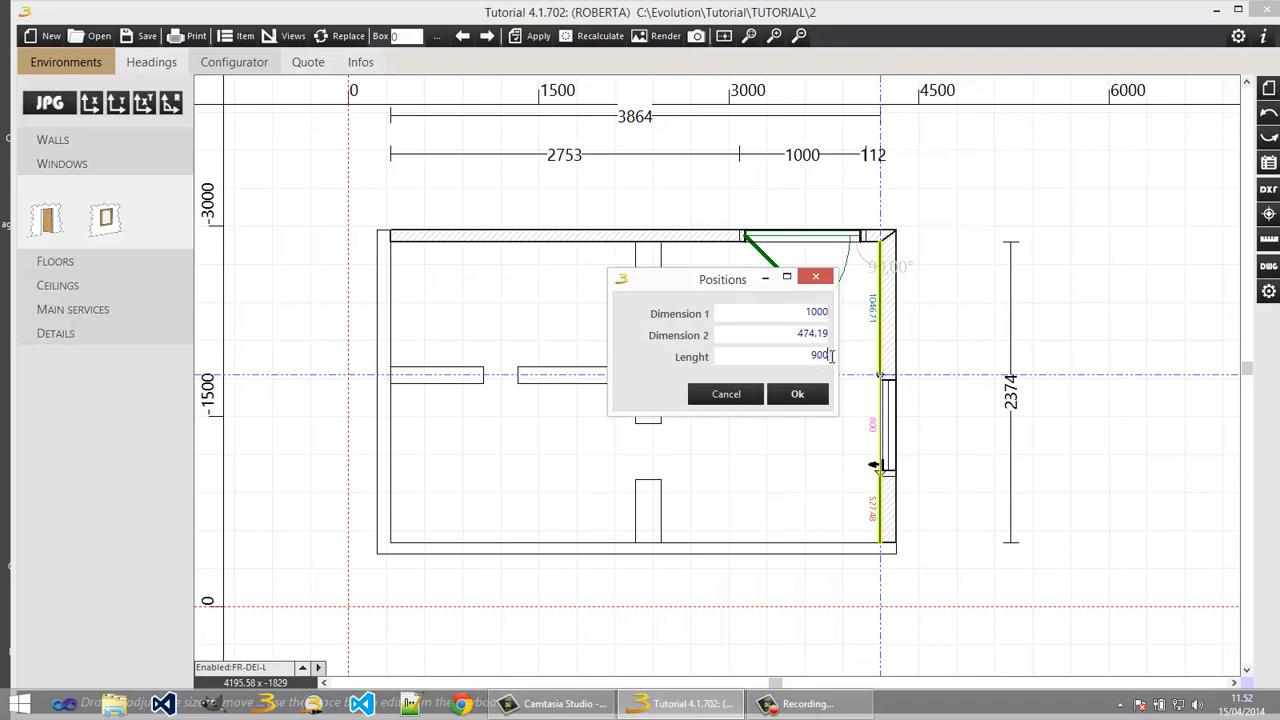
{"action": "left_click", "coordinate": [794, 393]}
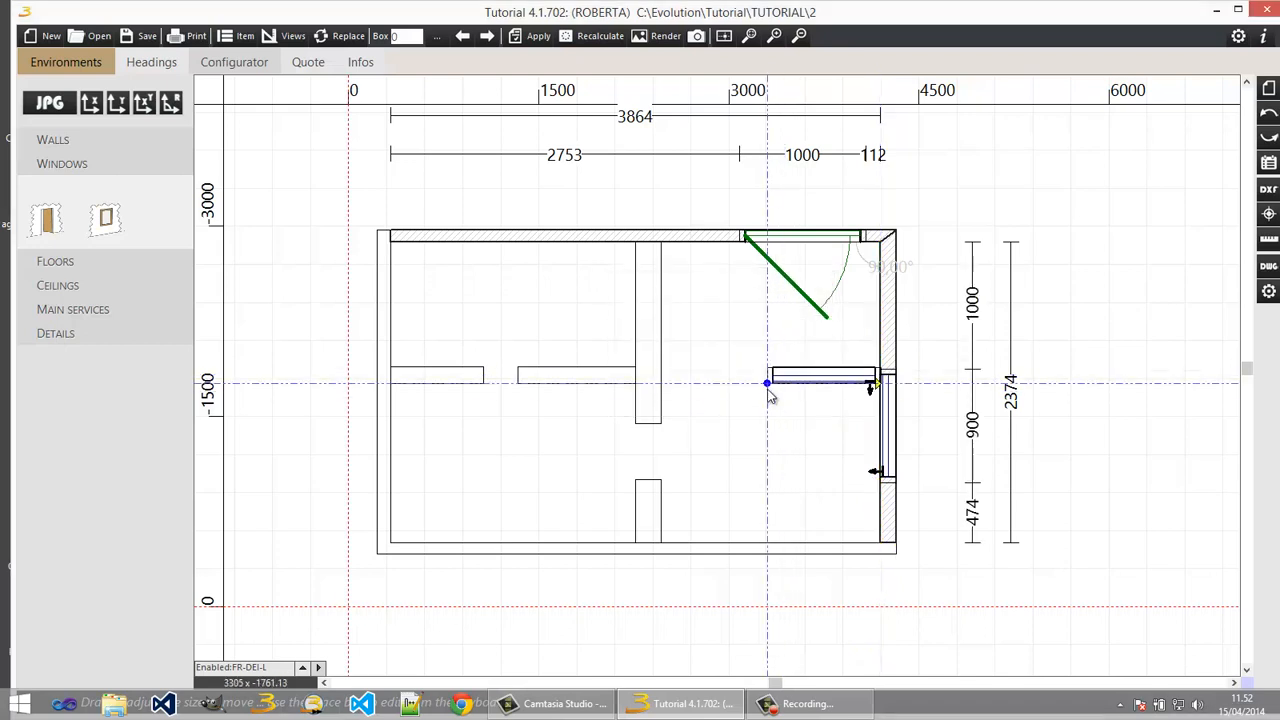
Step: Configure the new window as single type 01 with its opening set to 3-RIGHT
{"action": "left_click", "coordinate": [886, 401]}
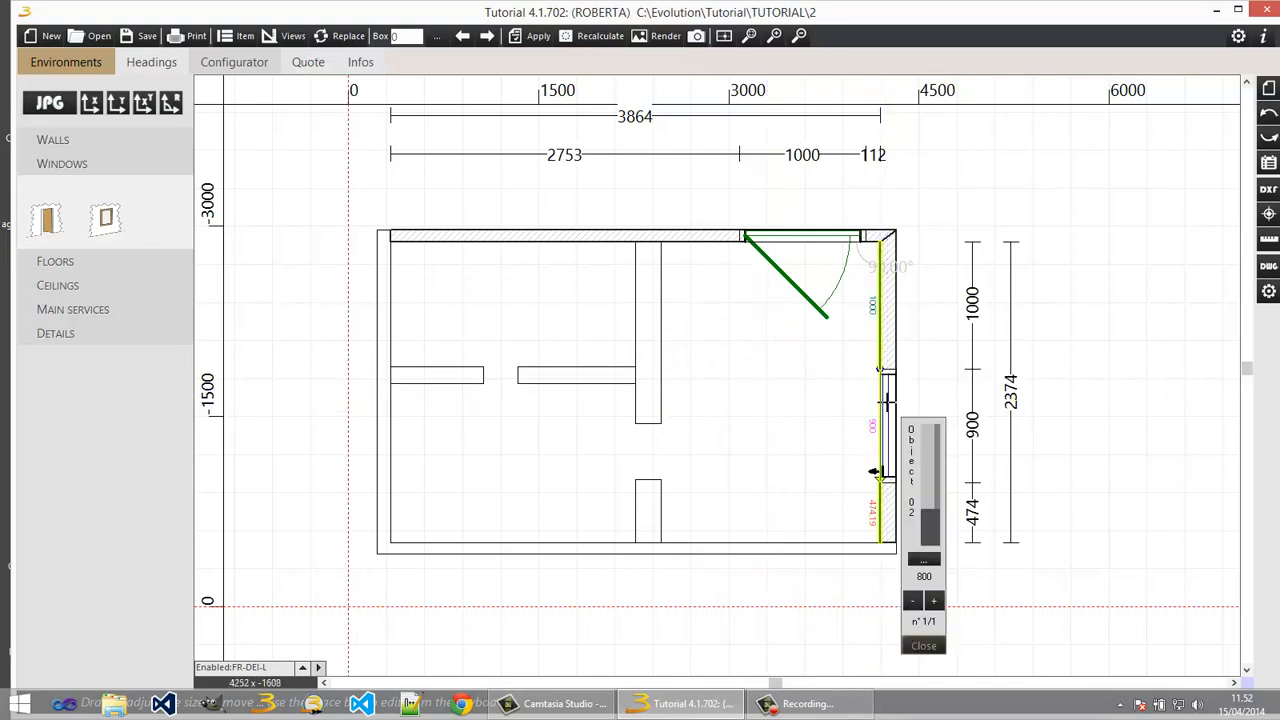
{"action": "double_click", "coordinate": [886, 401]}
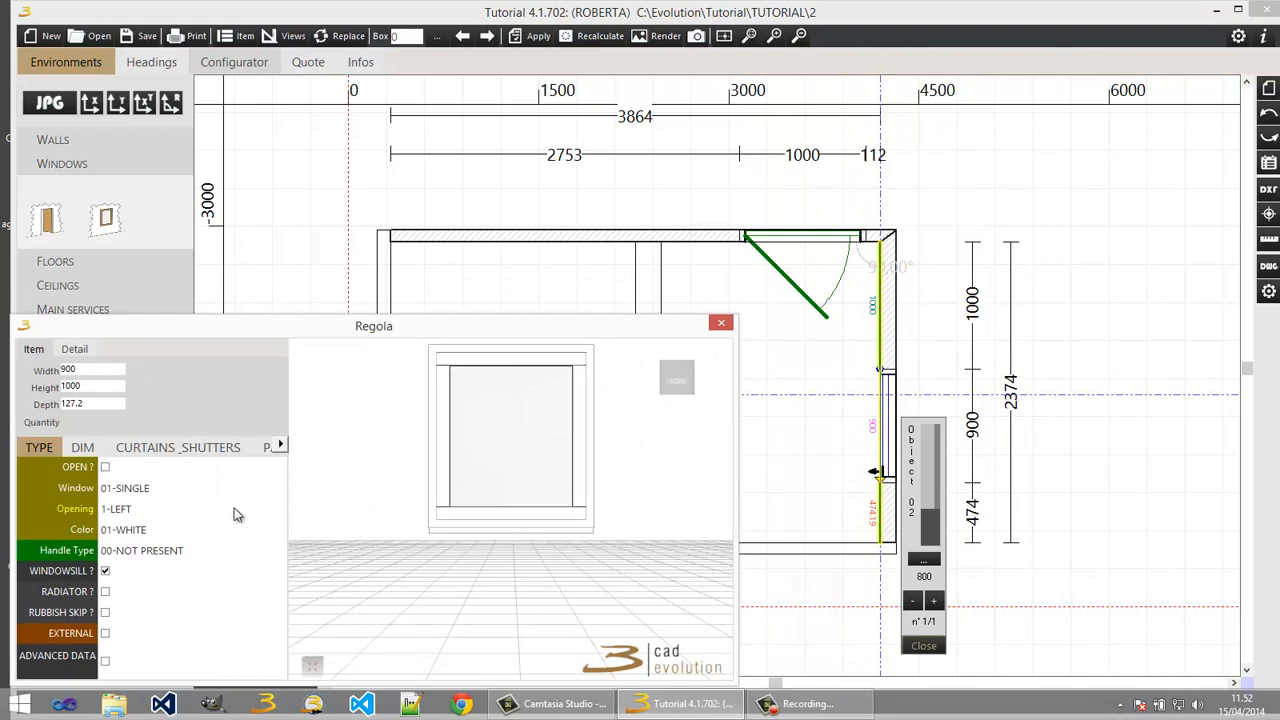
{"action": "left_click", "coordinate": [150, 489]}
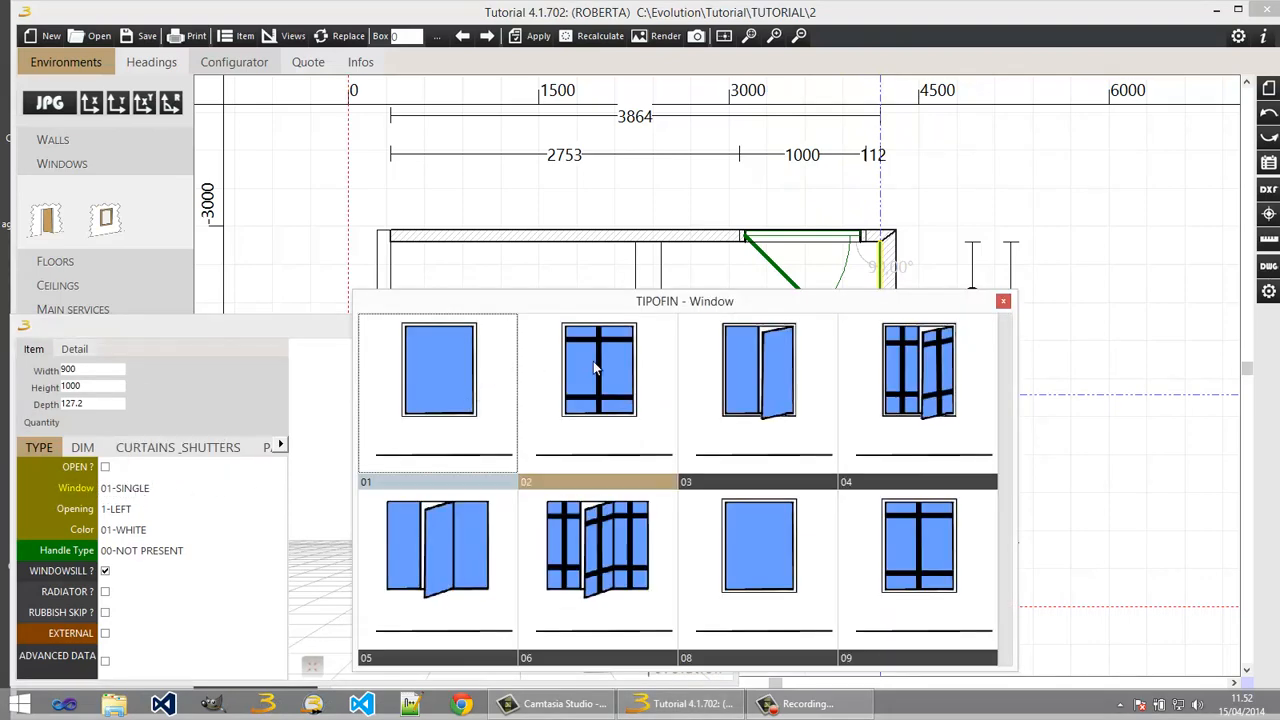
{"action": "left_click", "coordinate": [440, 371]}
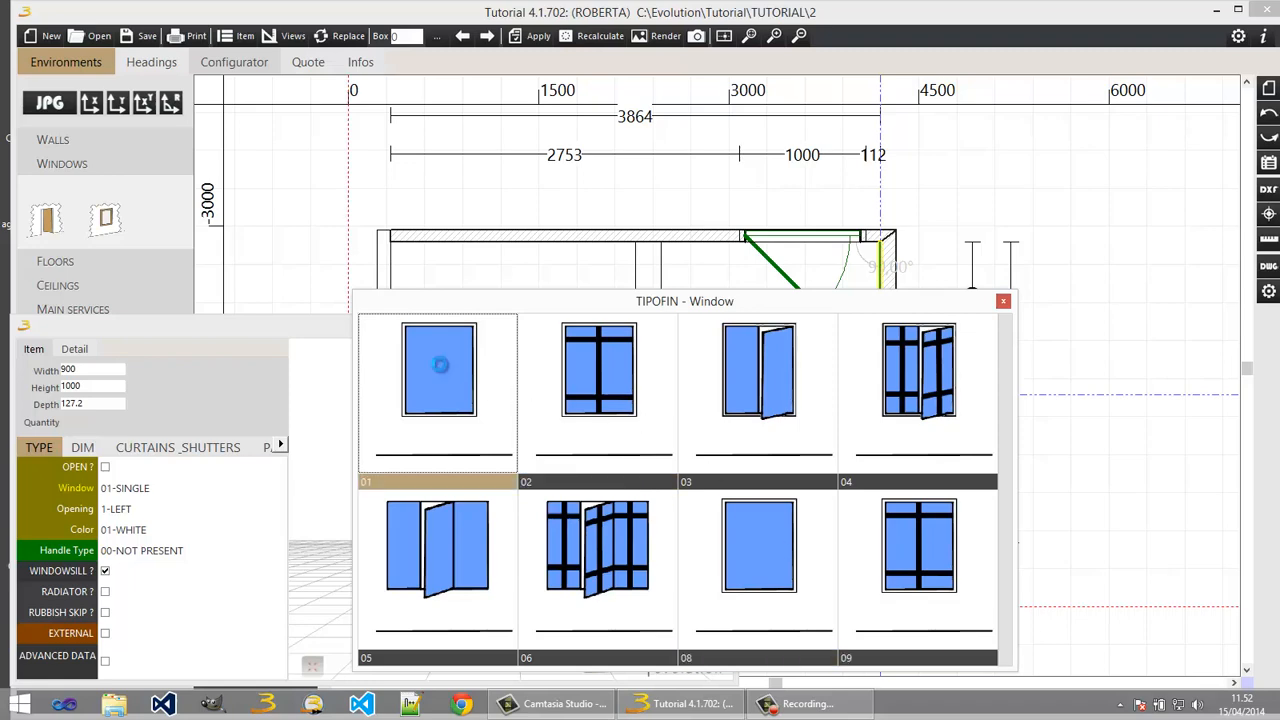
{"action": "left_click", "coordinate": [125, 512]}
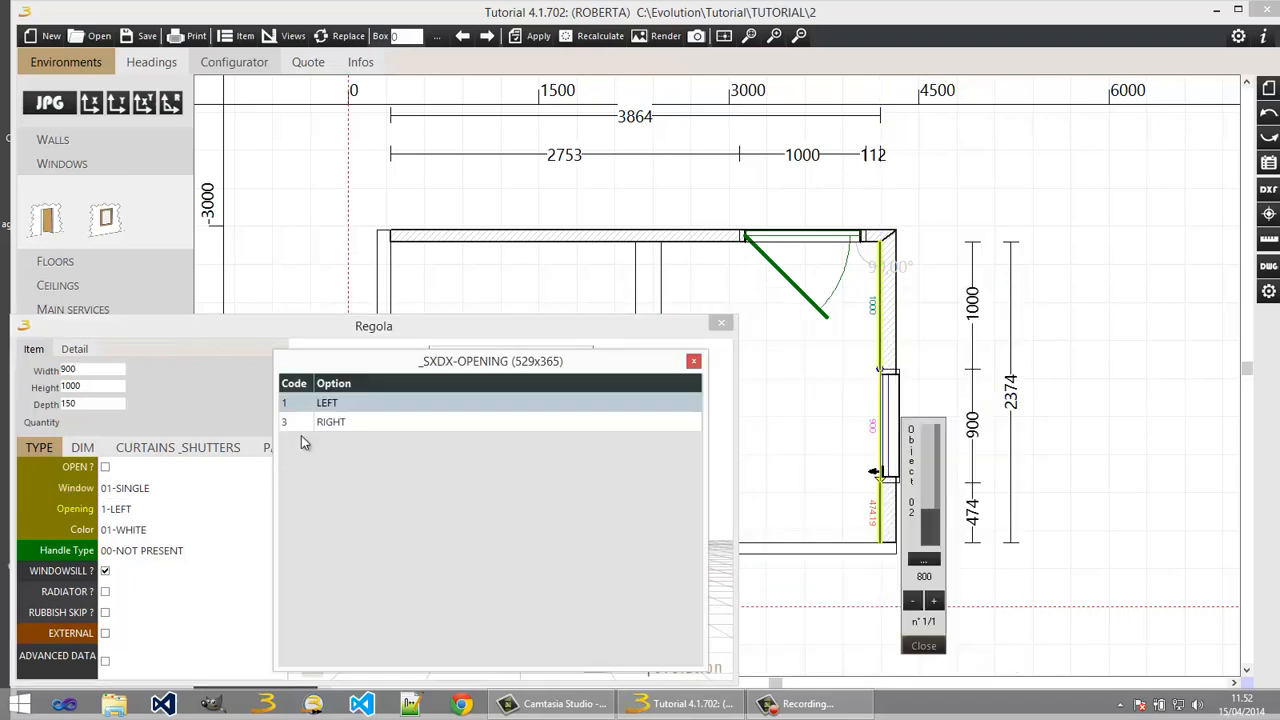
{"action": "left_click", "coordinate": [366, 423]}
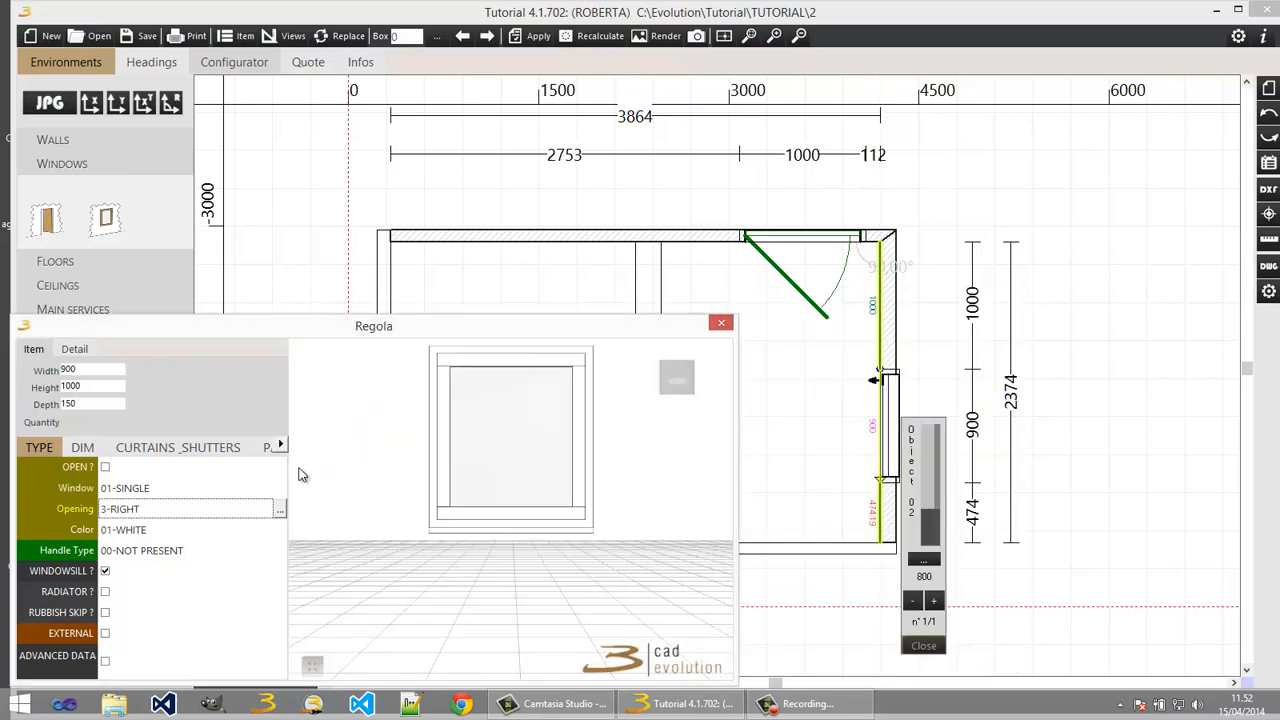
Step: Compare the available window colours, apply 10 BROWN OAK and check the frame in the 3D preview
{"action": "left_click", "coordinate": [138, 537]}
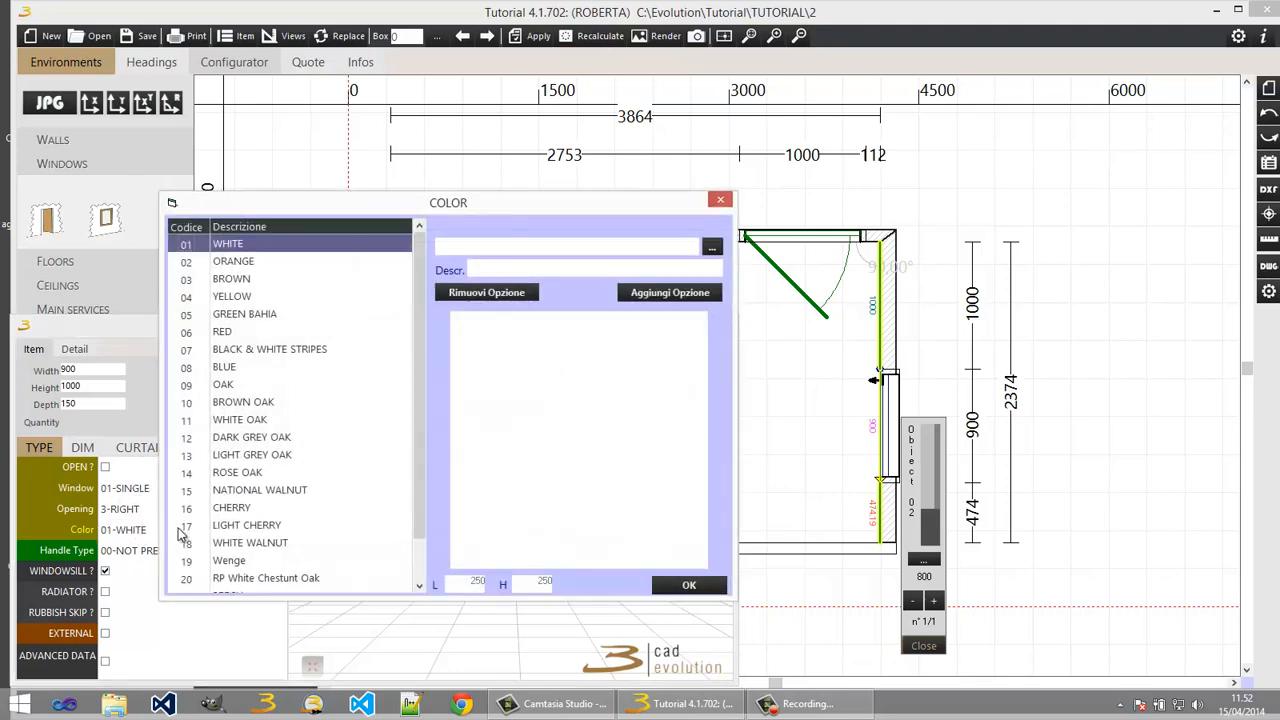
{"action": "left_click", "coordinate": [240, 314]}
{"action": "left_click", "coordinate": [226, 333]}
{"action": "left_click", "coordinate": [228, 350]}
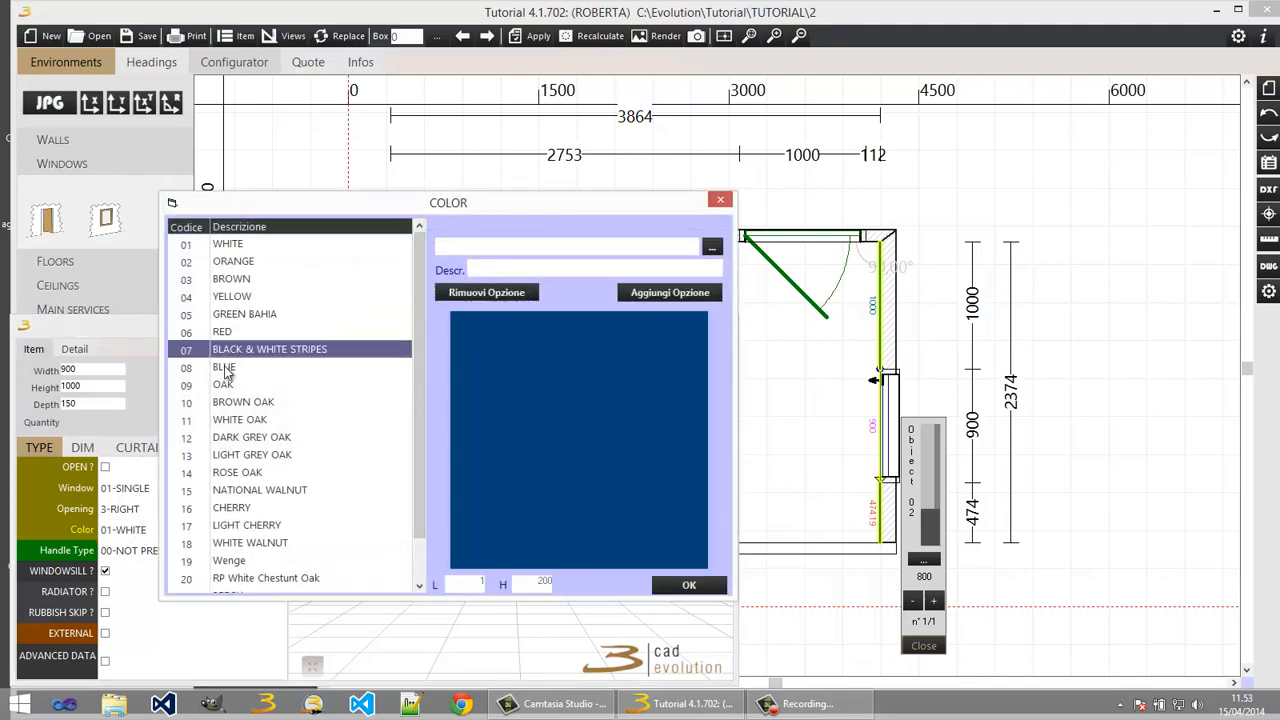
{"action": "left_click", "coordinate": [224, 386]}
{"action": "left_click", "coordinate": [236, 403]}
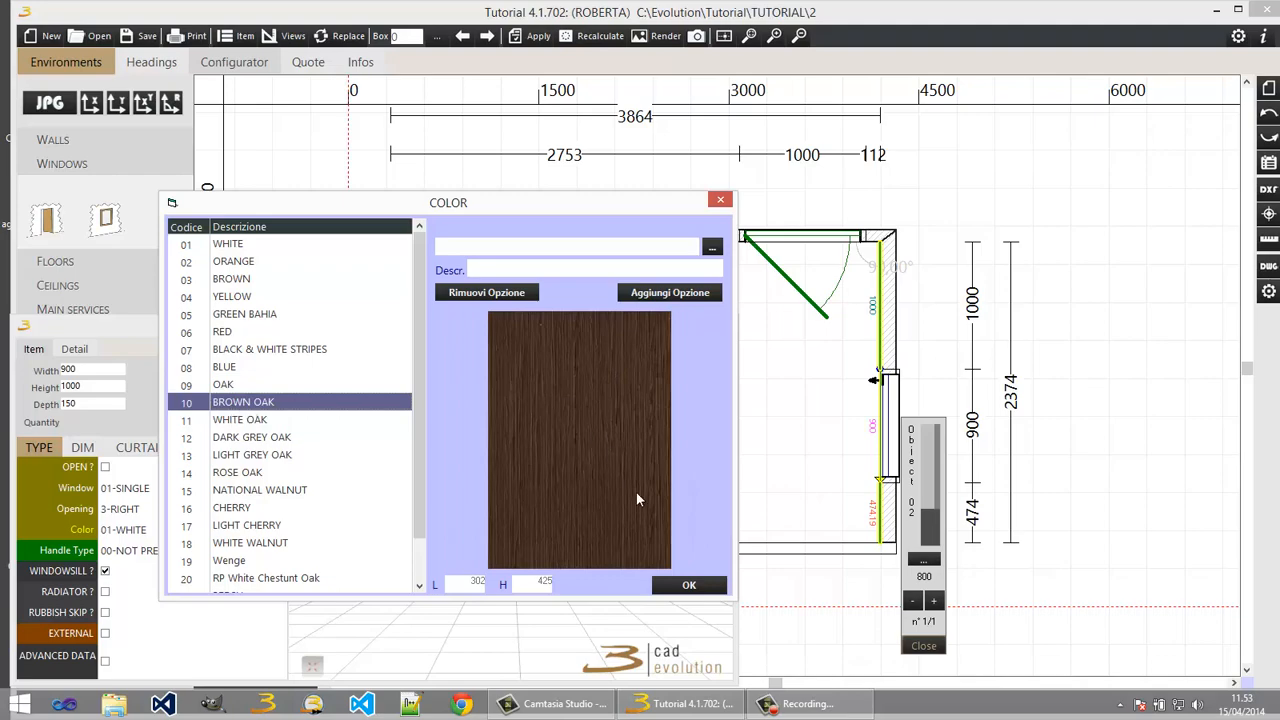
{"action": "left_click", "coordinate": [690, 586]}
{"action": "left_click_drag", "start_coordinate": [536, 474], "coordinate": [478, 469]}
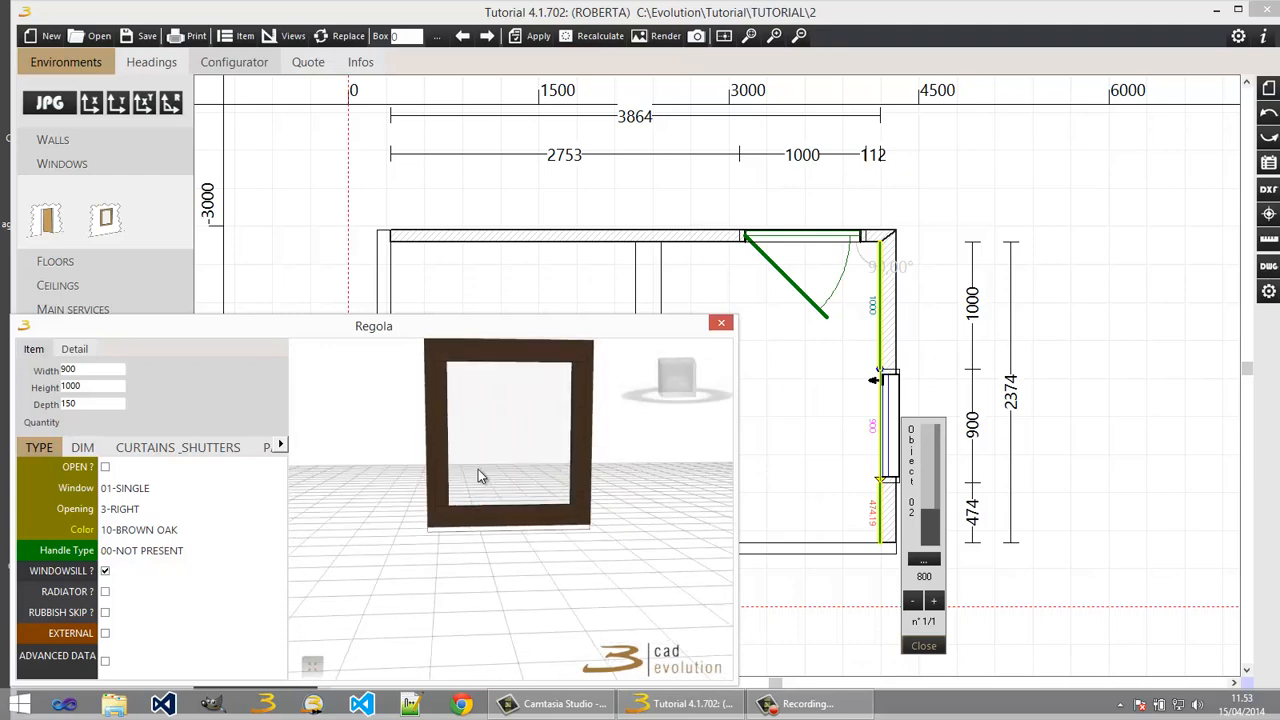
Step: Set the window's background to 010 PANORAMA 10 and finish editing the window
{"action": "left_click", "coordinate": [281, 447]}
{"action": "left_click", "coordinate": [218, 449]}
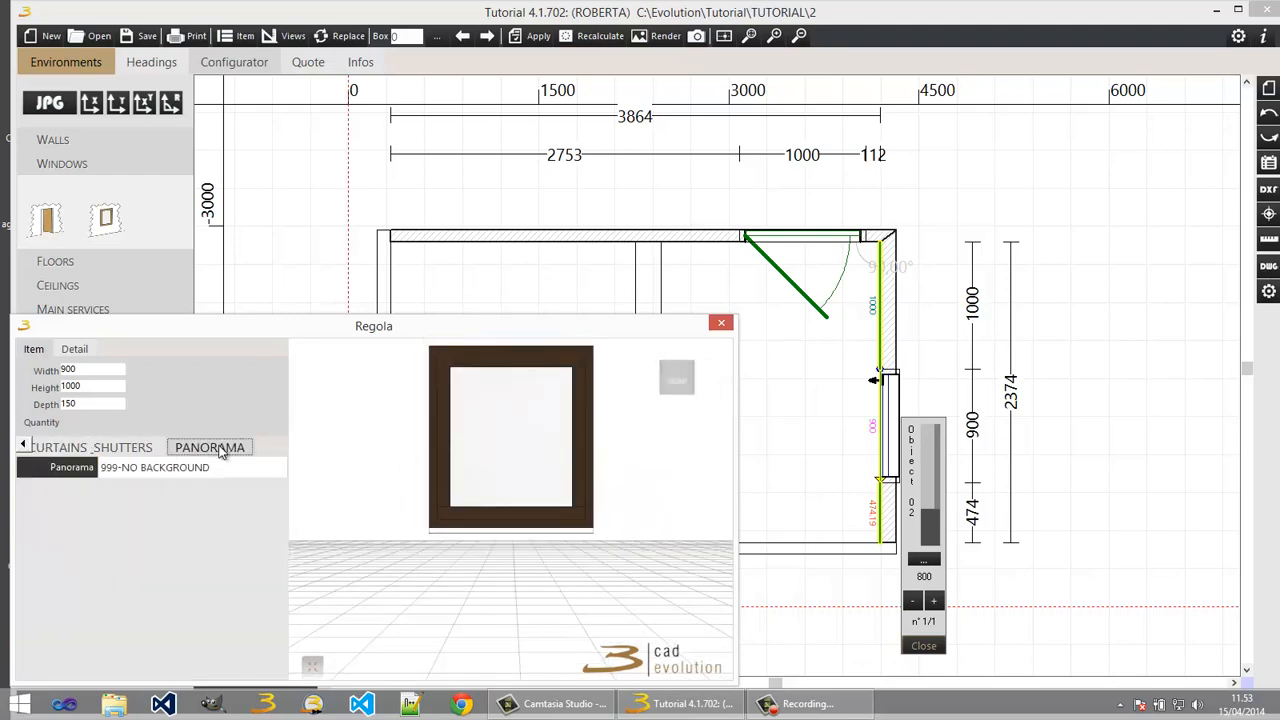
{"action": "left_click", "coordinate": [174, 475]}
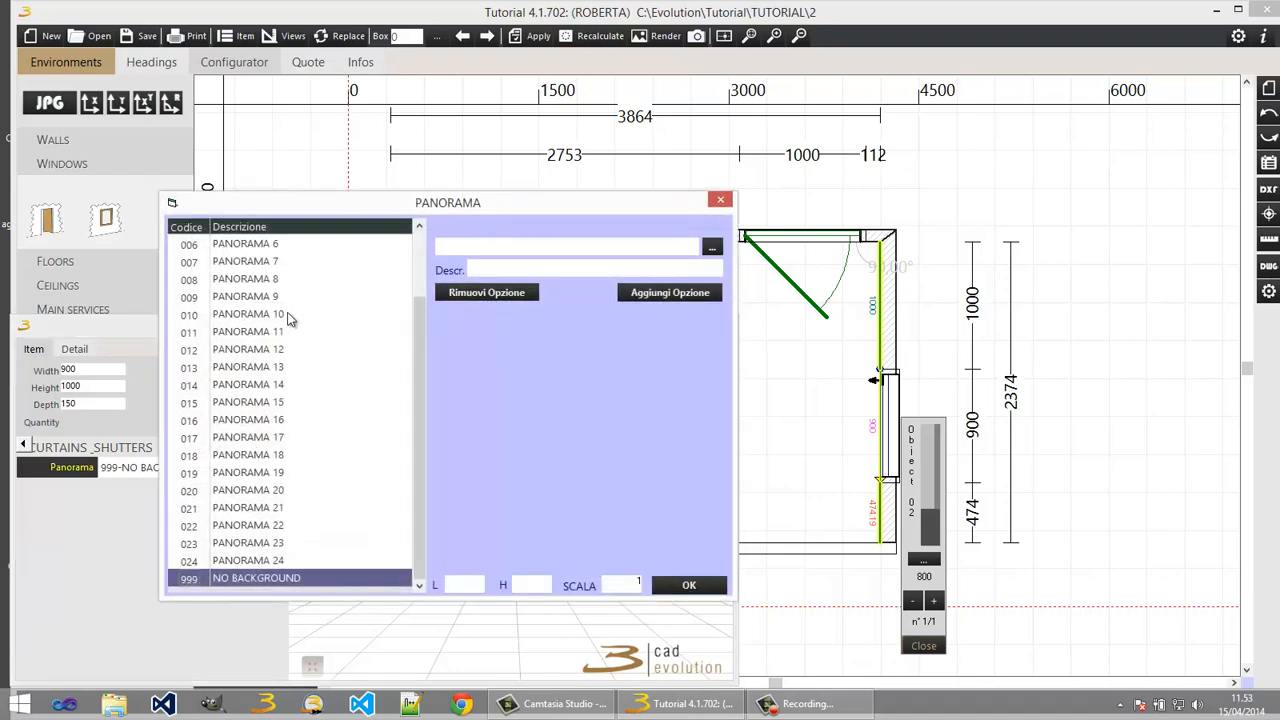
{"action": "left_click", "coordinate": [248, 281]}
{"action": "left_click", "coordinate": [250, 299]}
{"action": "left_click", "coordinate": [250, 315]}
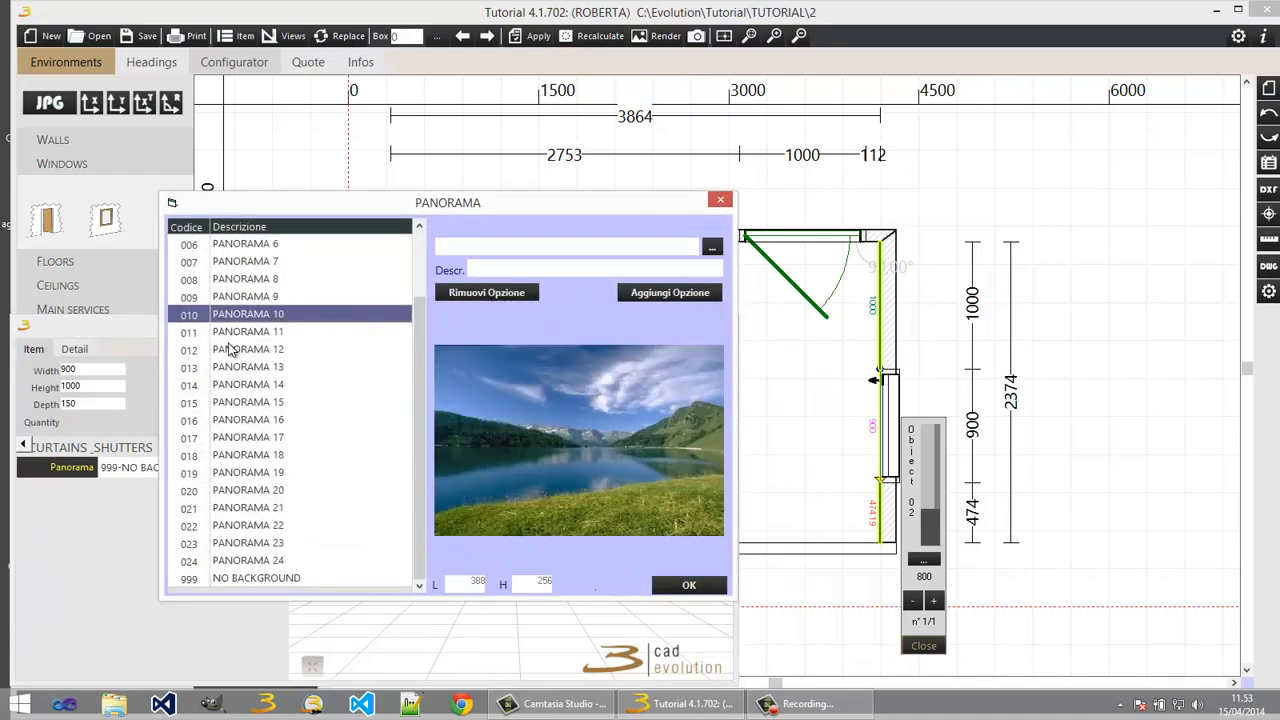
{"action": "left_click", "coordinate": [673, 580]}
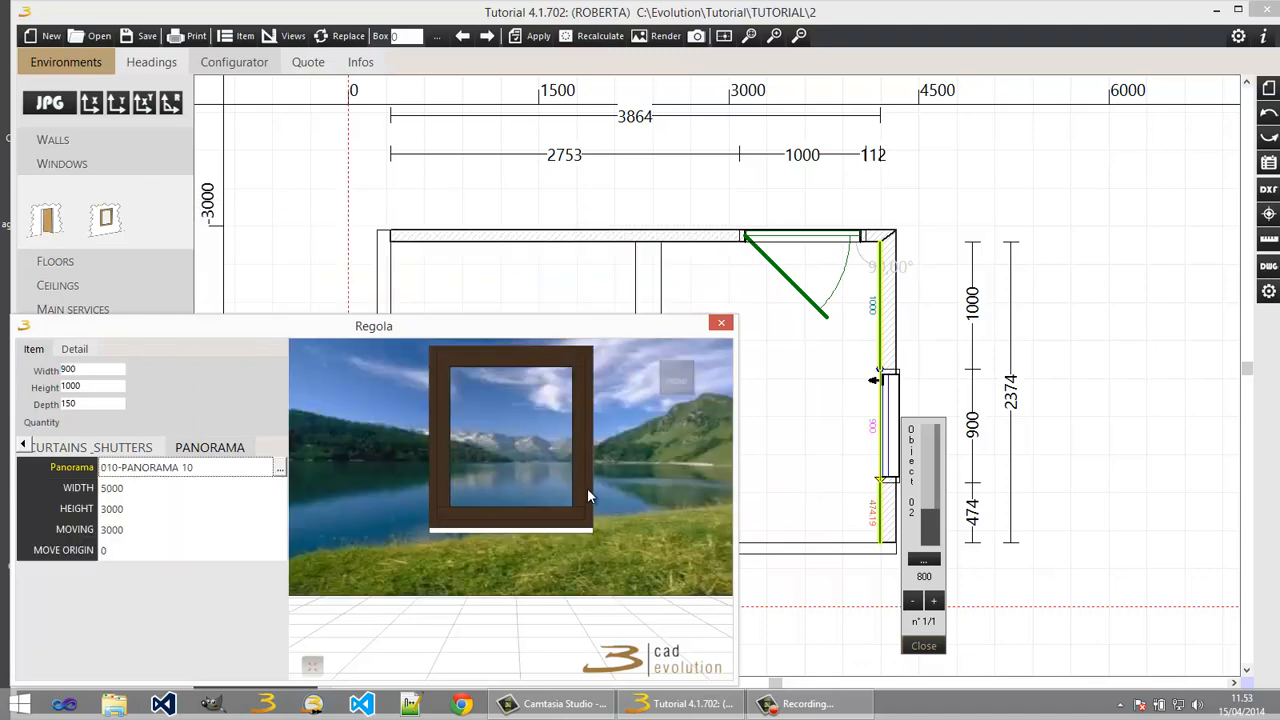
{"action": "mouse_move", "coordinate": [470, 465]}
{"action": "left_mouse_down"}
{"action": "mouse_move", "coordinate": [503, 487]}
{"action": "mouse_move", "coordinate": [489, 468]}
{"action": "mouse_move", "coordinate": [463, 480]}
{"action": "mouse_move", "coordinate": [476, 479]}
{"action": "left_mouse_up"}
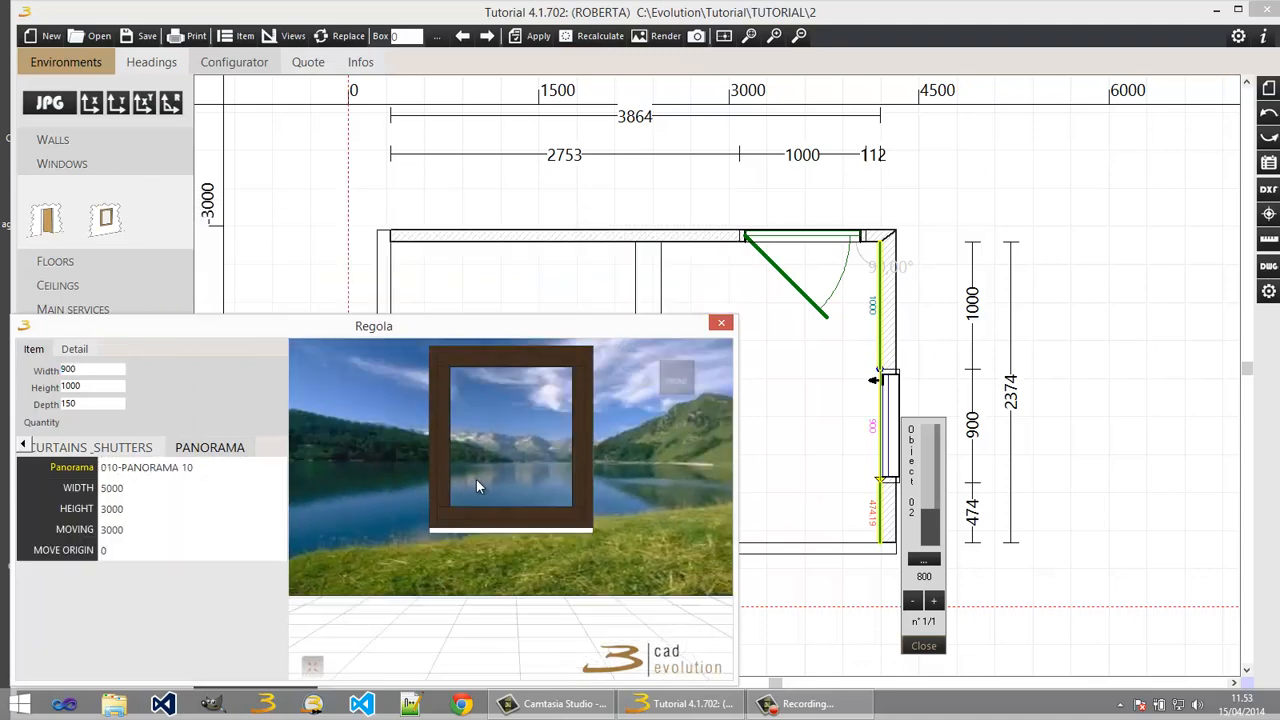
{"action": "left_click", "coordinate": [722, 323]}
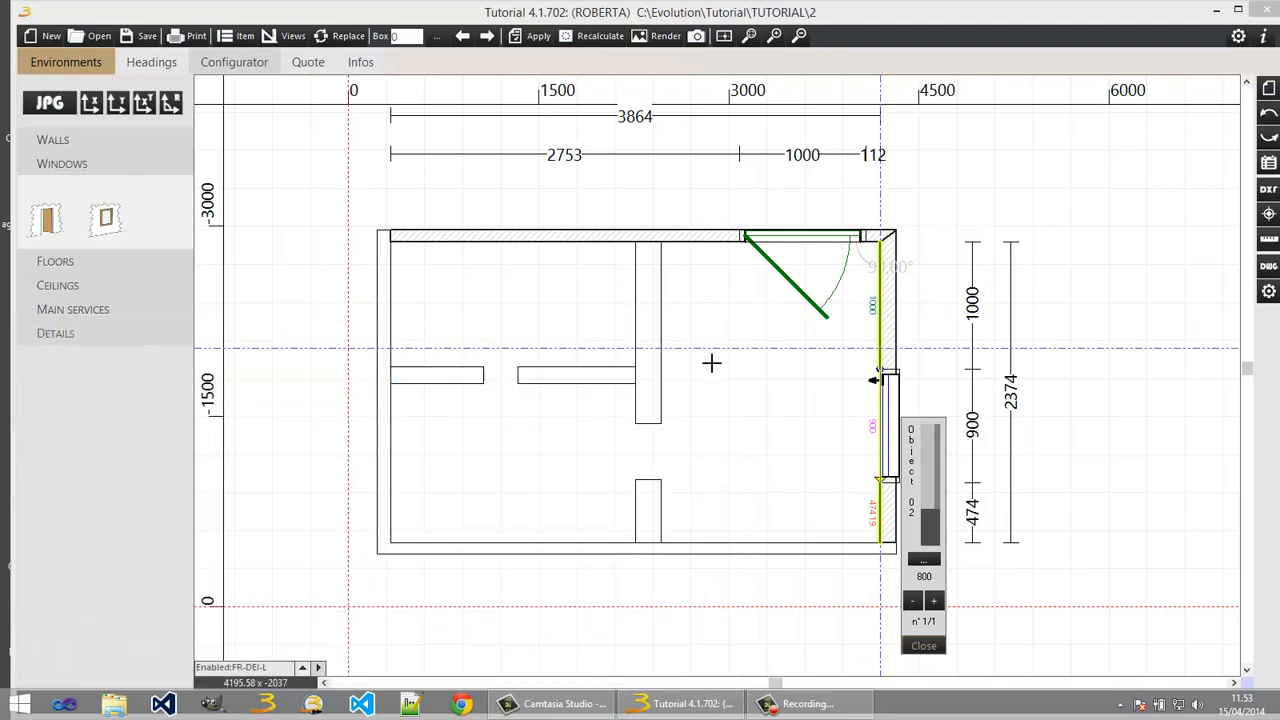
{"action": "left_click", "coordinate": [745, 427]}
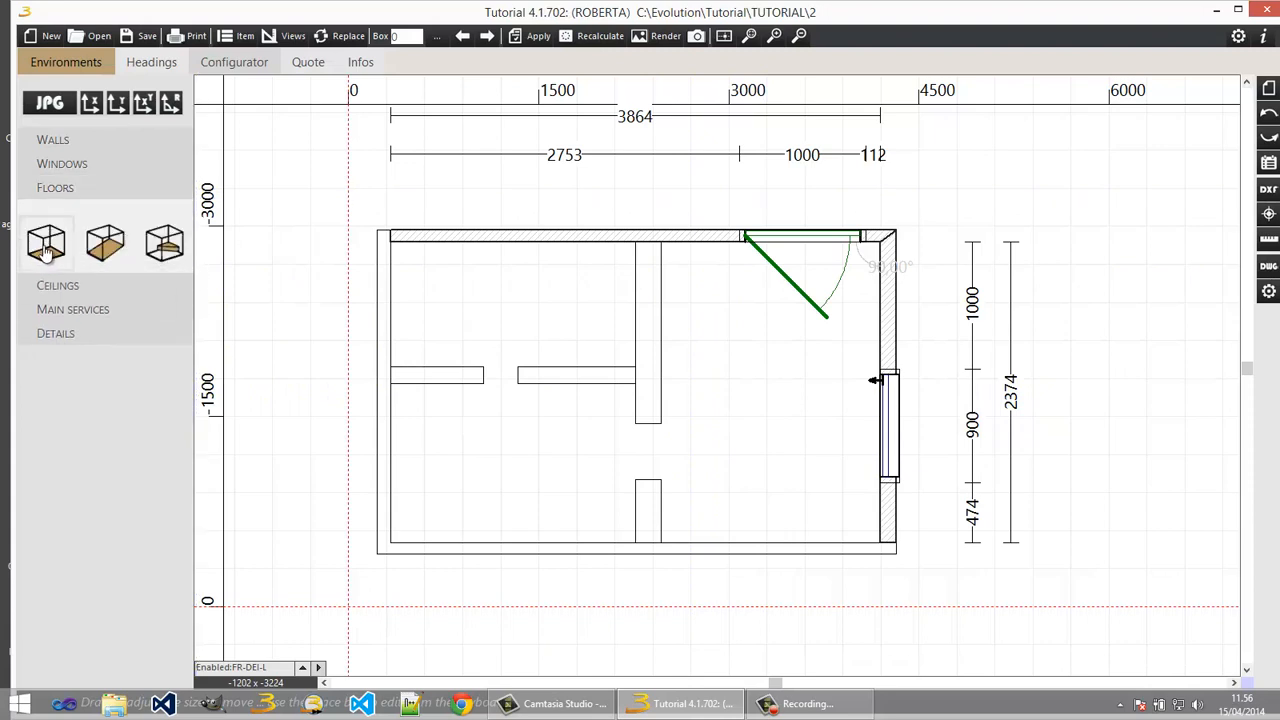
Step: Draw a rectangular floor through the four inner corners of the room outline
{"action": "left_click_drag", "start_coordinate": [45, 252], "coordinate": [391, 243]}
{"action": "left_click", "coordinate": [391, 242]}
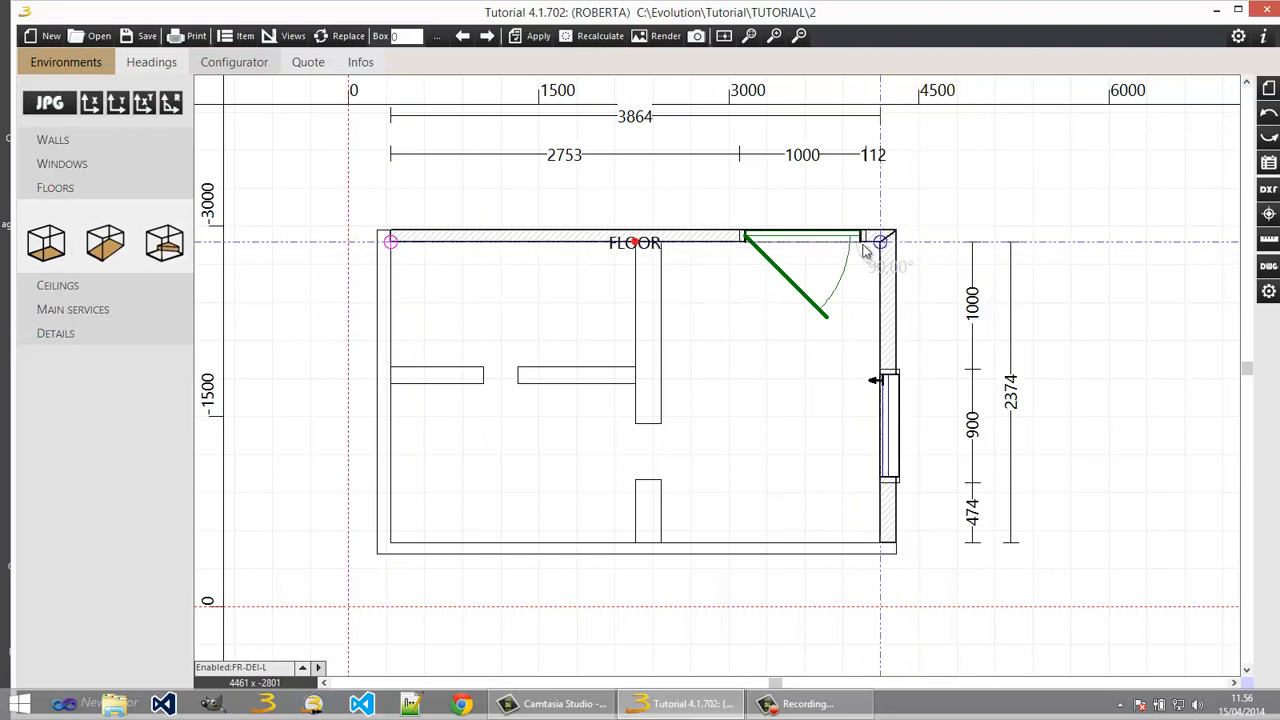
{"action": "left_click", "coordinate": [880, 243]}
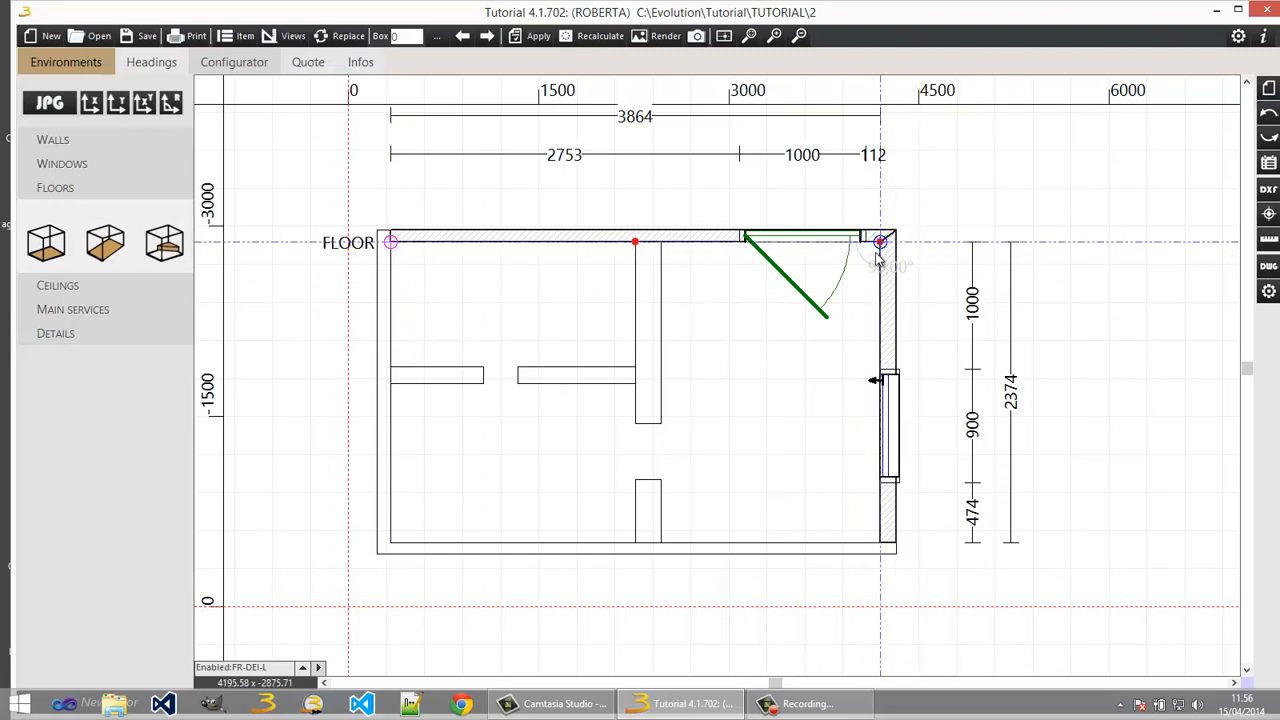
{"action": "left_click", "coordinate": [879, 541]}
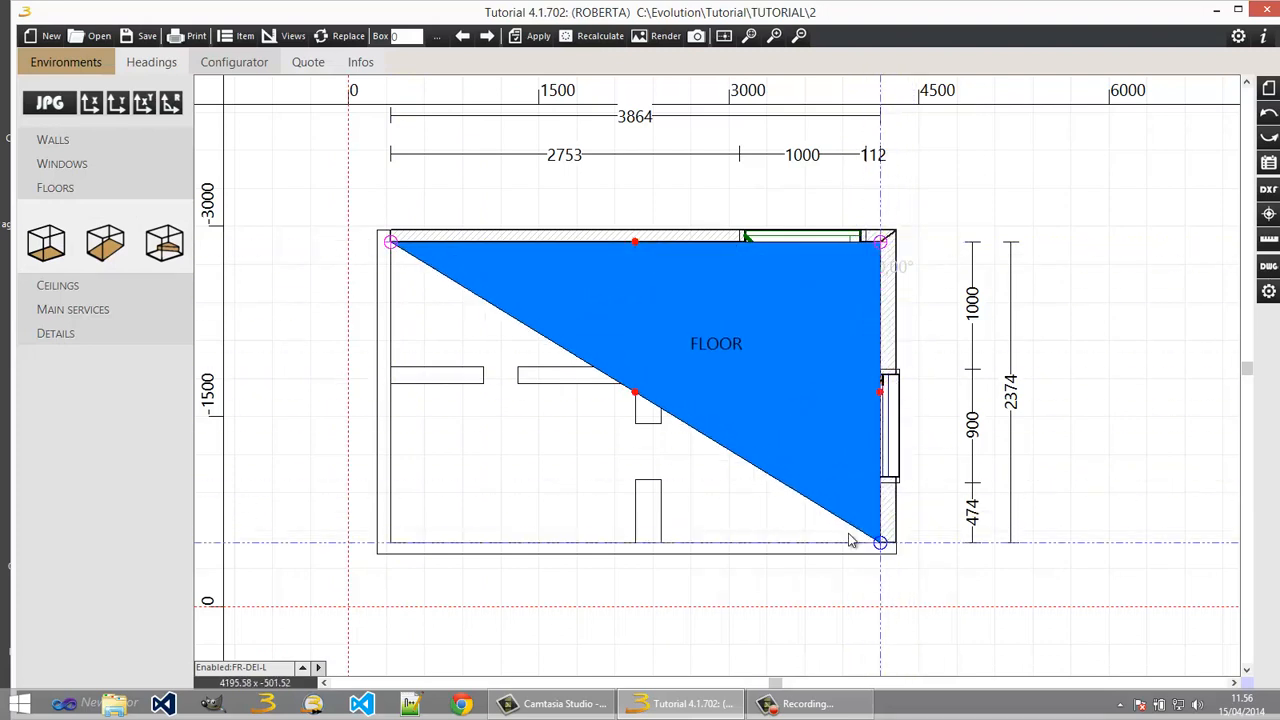
{"action": "left_click", "coordinate": [391, 542]}
{"action": "right_click", "coordinate": [468, 446]}
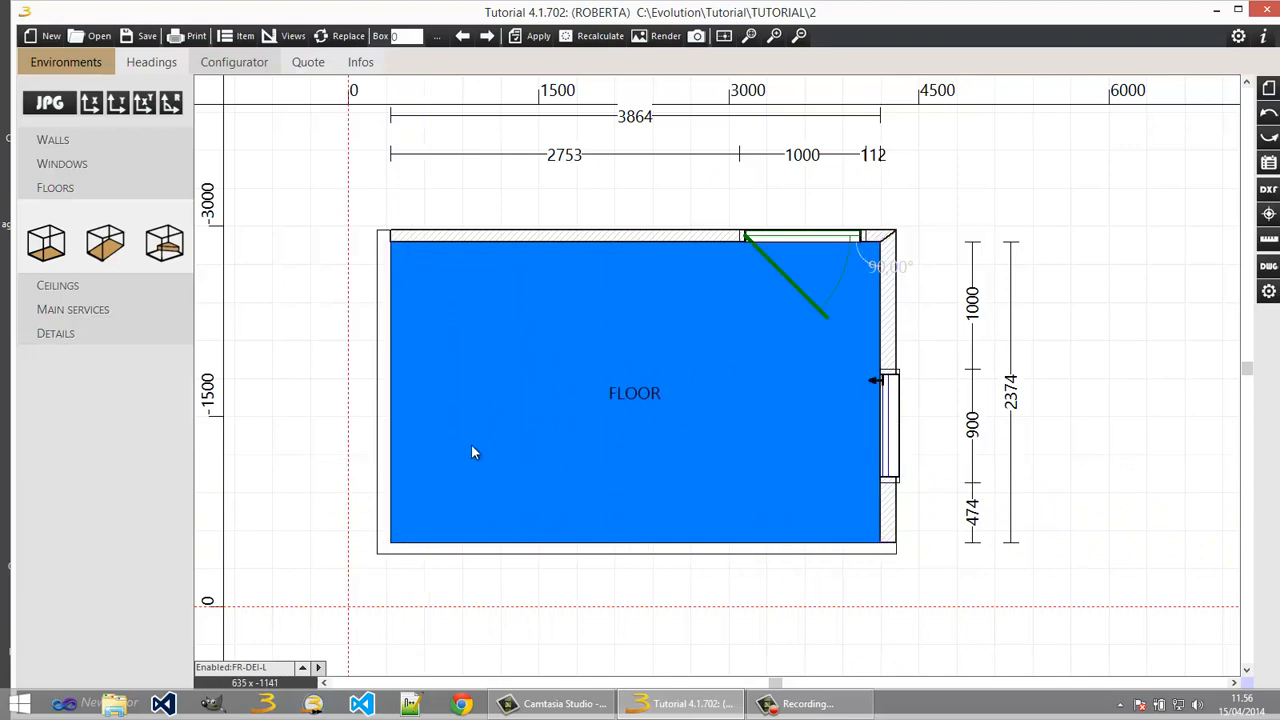
Step: Compare the available floor finishes, set the floor's material to 013 TILE ASH and finish editing the floor
{"action": "double_click", "coordinate": [553, 401]}
{"action": "left_click", "coordinate": [150, 477]}
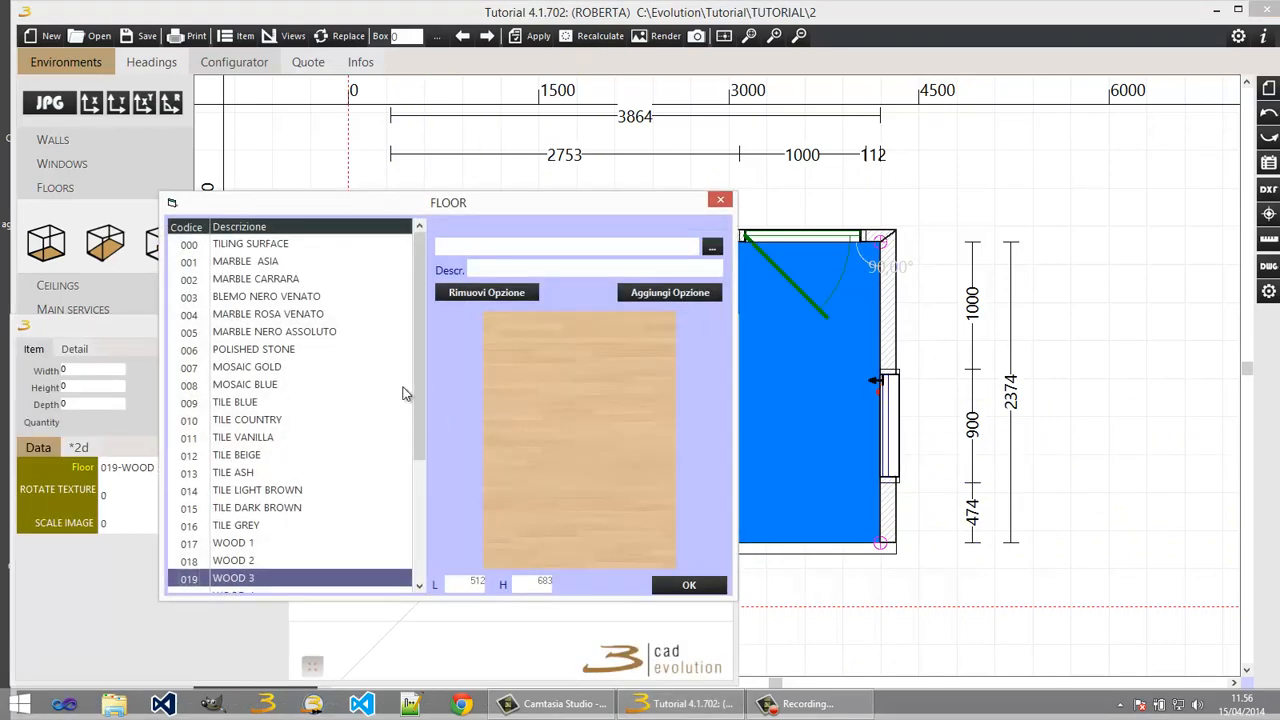
{"action": "left_click", "coordinate": [238, 403]}
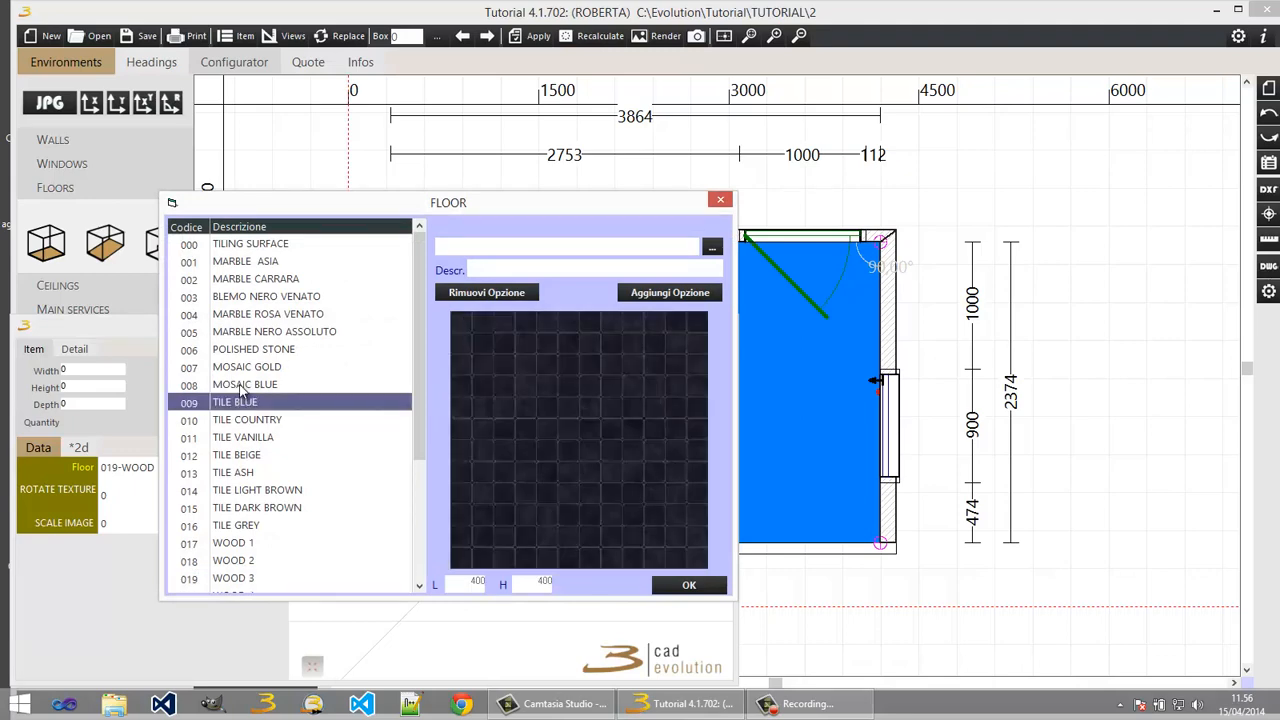
{"action": "left_click", "coordinate": [240, 388]}
{"action": "left_click", "coordinate": [246, 369]}
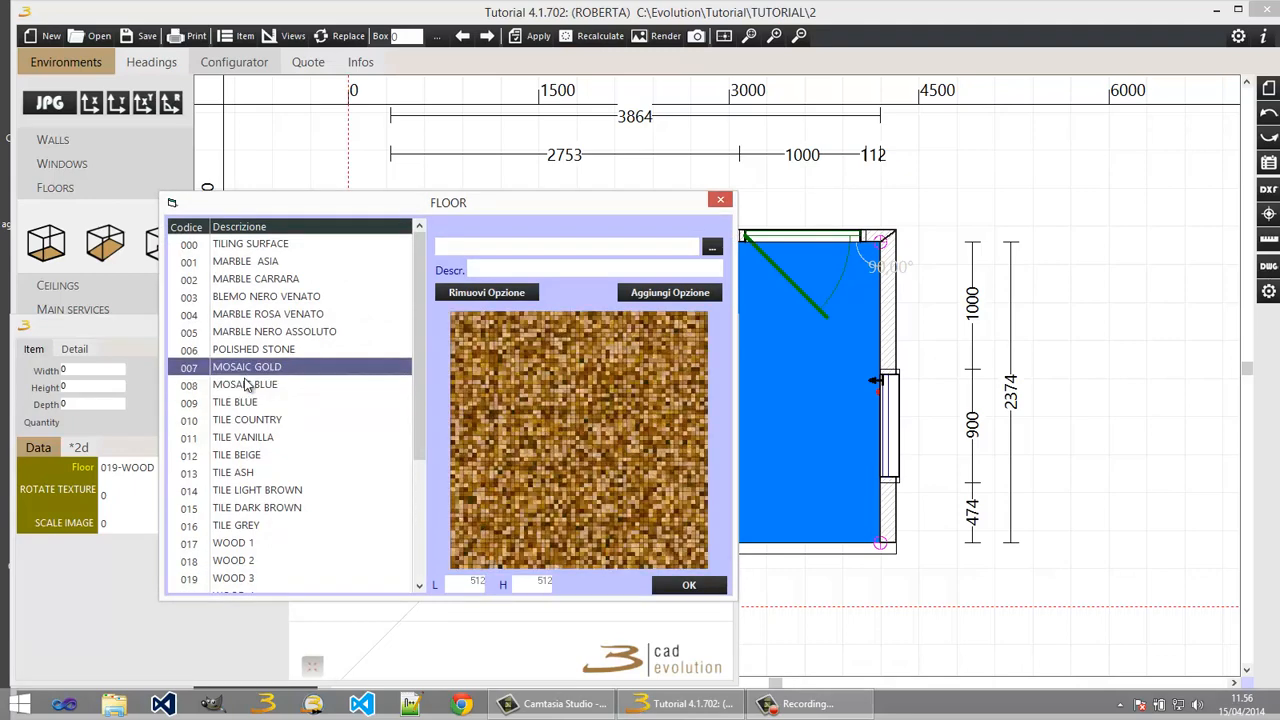
{"action": "left_click", "coordinate": [241, 476]}
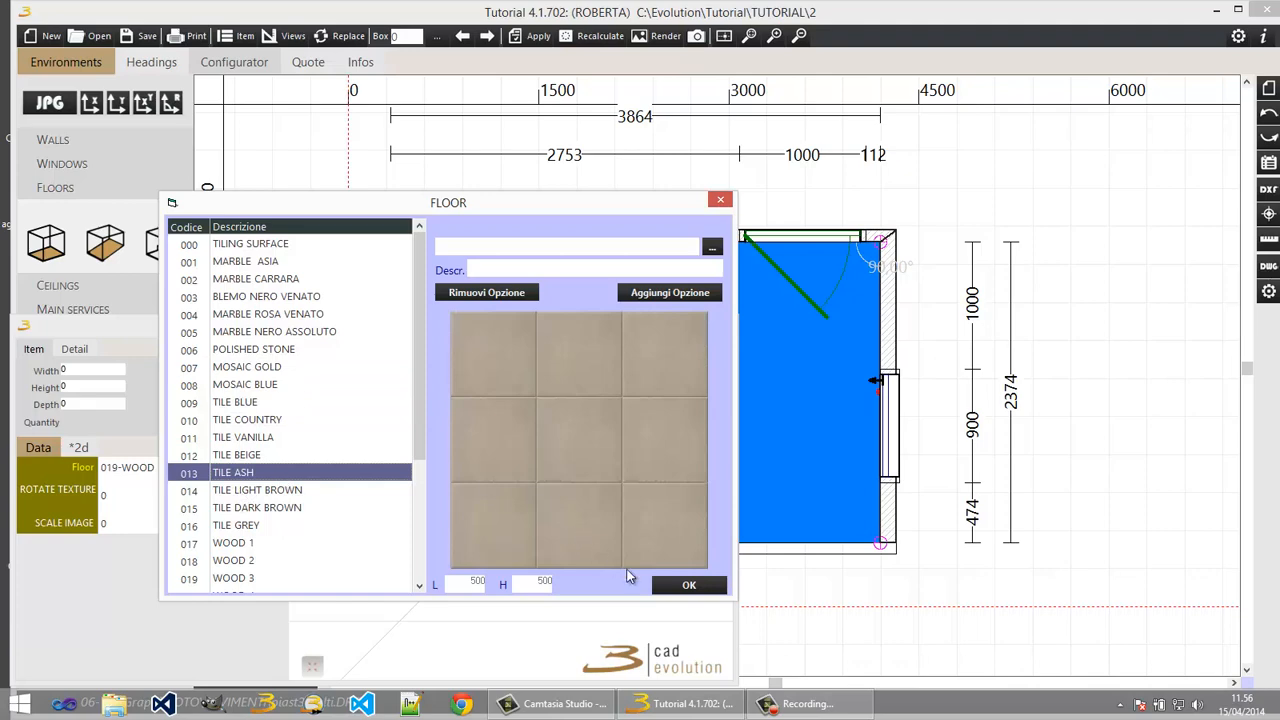
{"action": "left_click", "coordinate": [671, 585]}
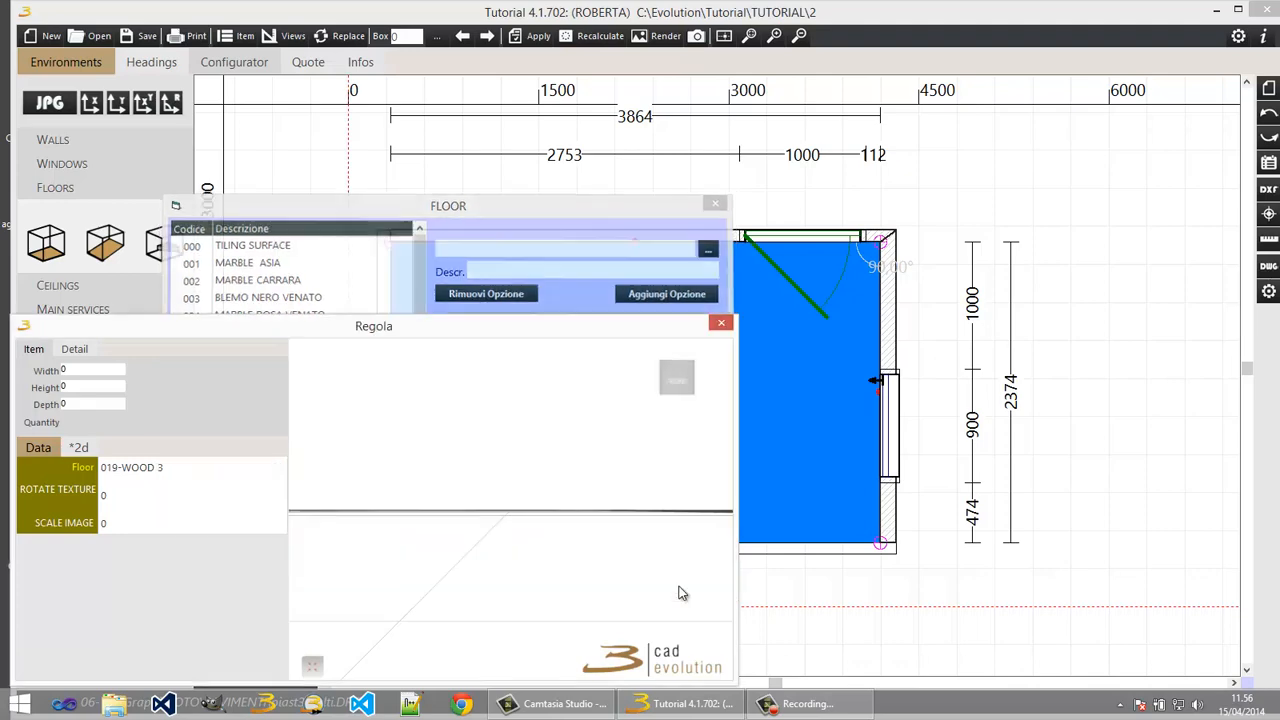
{"action": "left_click", "coordinate": [721, 322]}
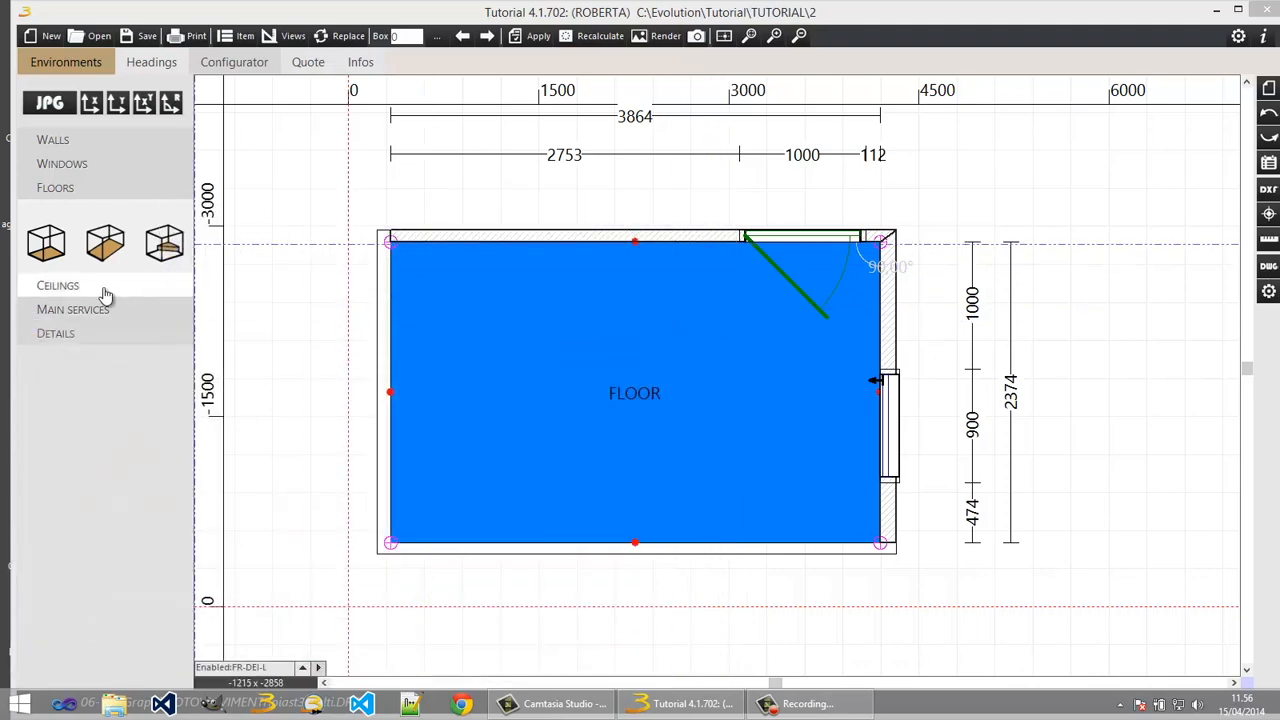
{"action": "left_click", "coordinate": [72, 293]}
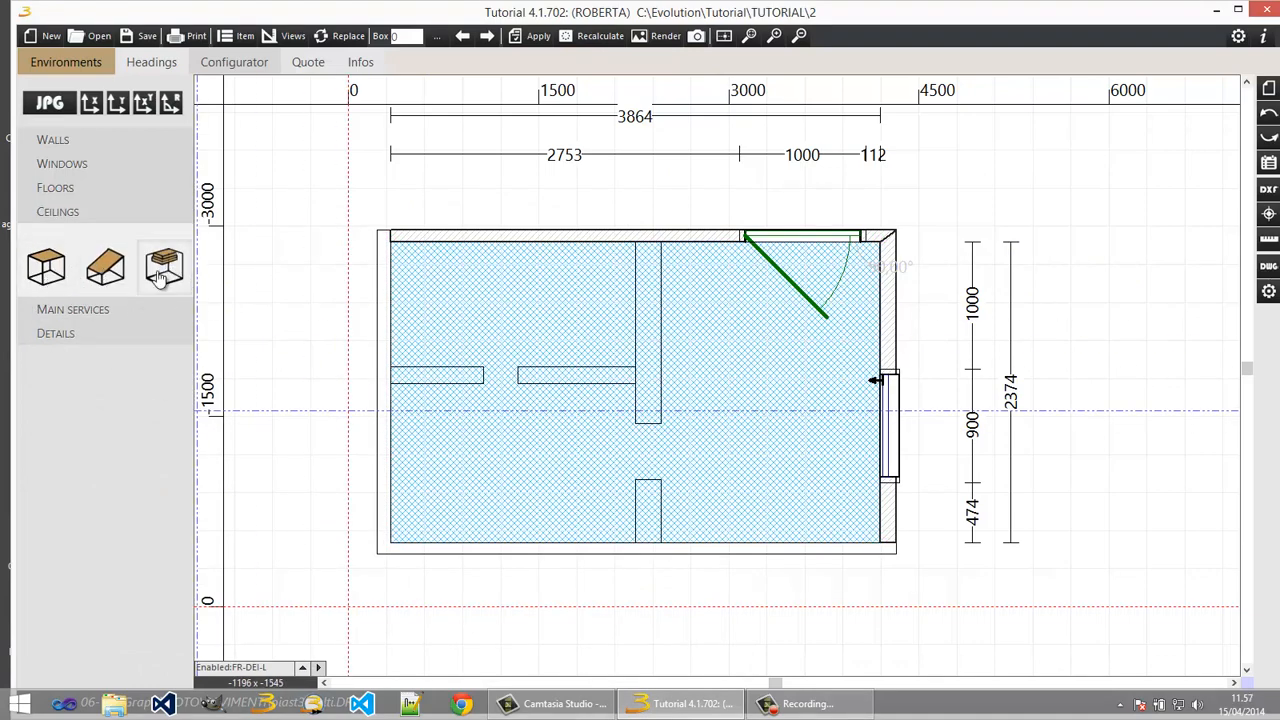
{"action": "left_click", "coordinate": [104, 314]}
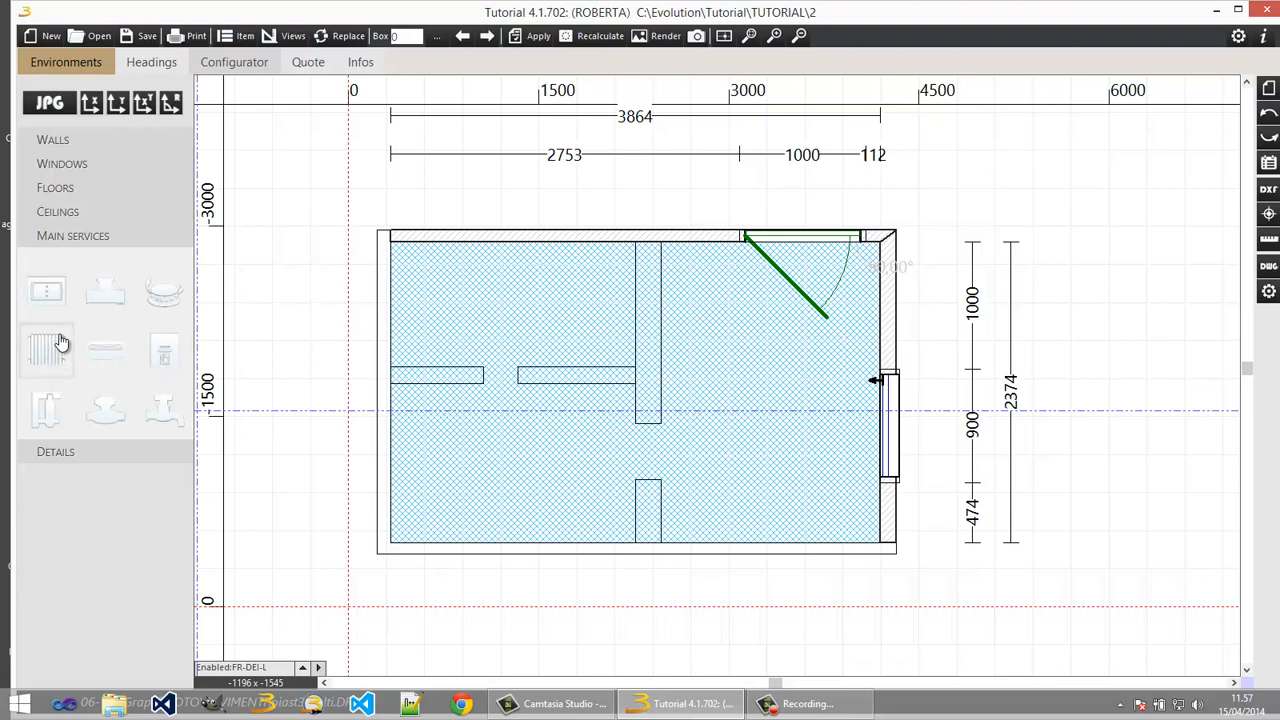
{"action": "left_click", "coordinate": [76, 452]}
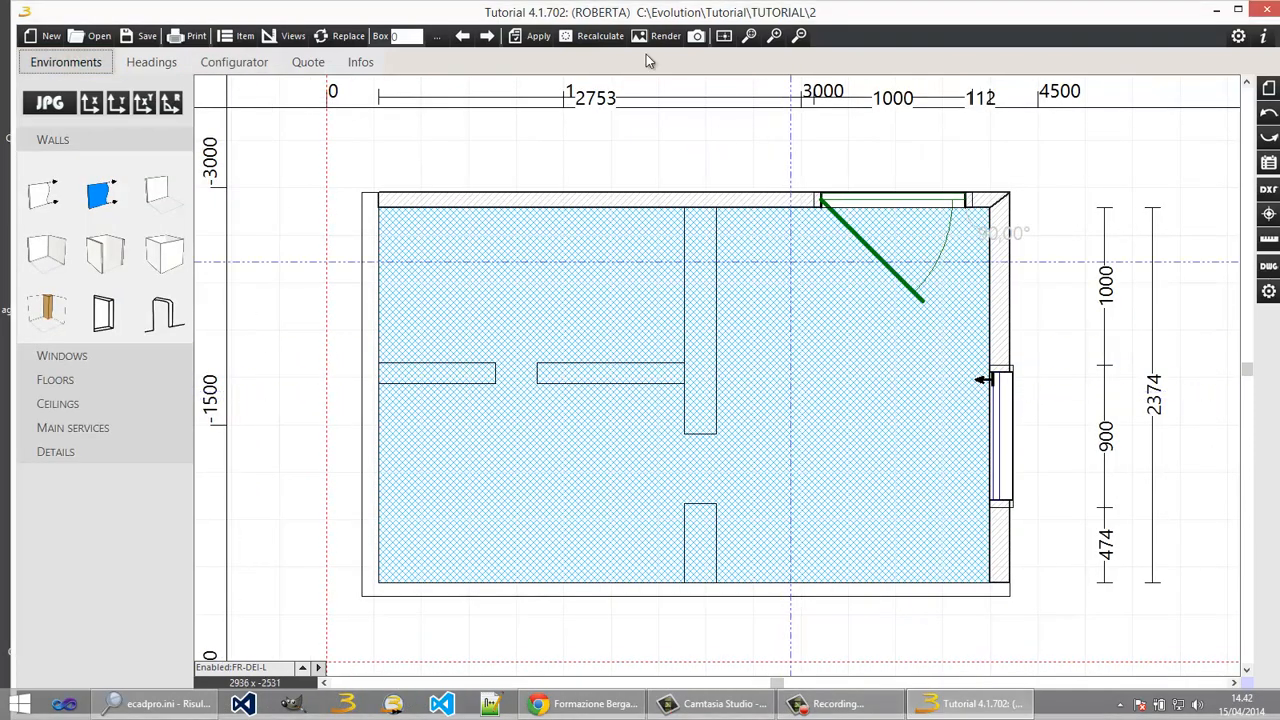
Step: Select the back wall in the 3D configurator and place hob base unit 001BF90 at its starting corner
{"action": "left_click", "coordinate": [224, 62]}
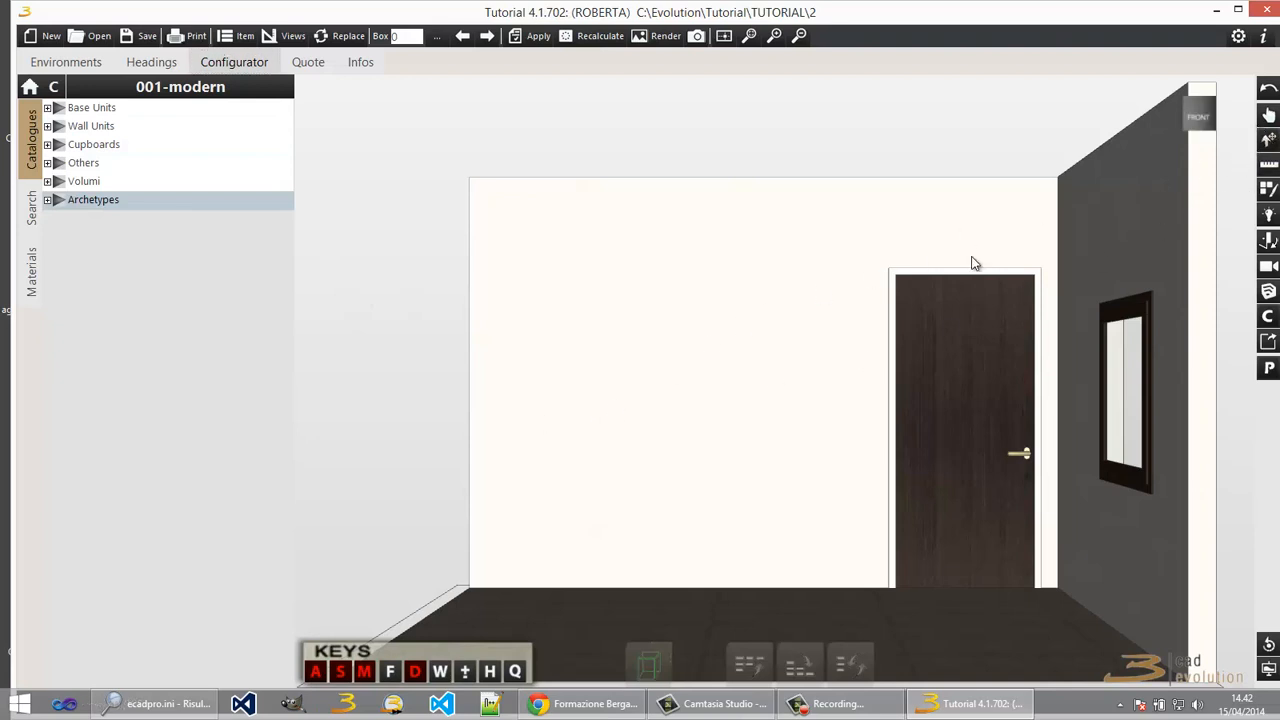
{"action": "left_click", "coordinate": [542, 380]}
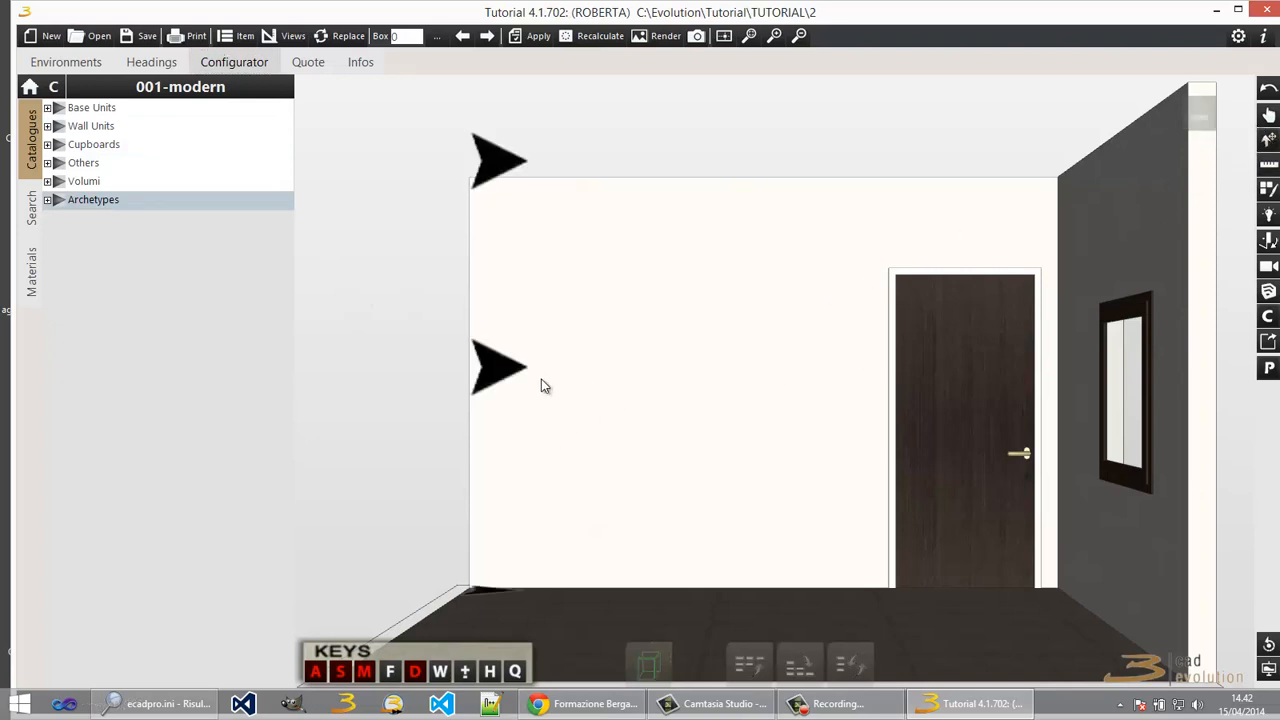
{"action": "left_click", "coordinate": [47, 108]}
{"action": "left_click", "coordinate": [97, 184]}
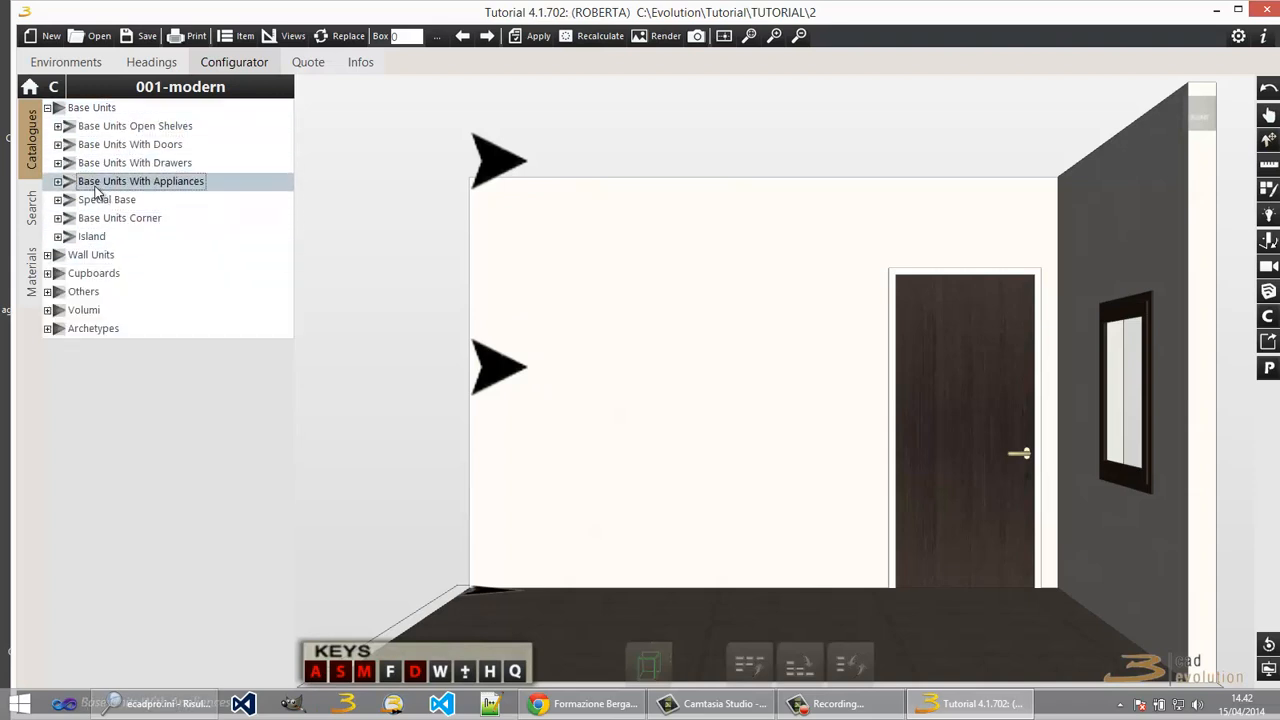
{"action": "double_click", "coordinate": [65, 185]}
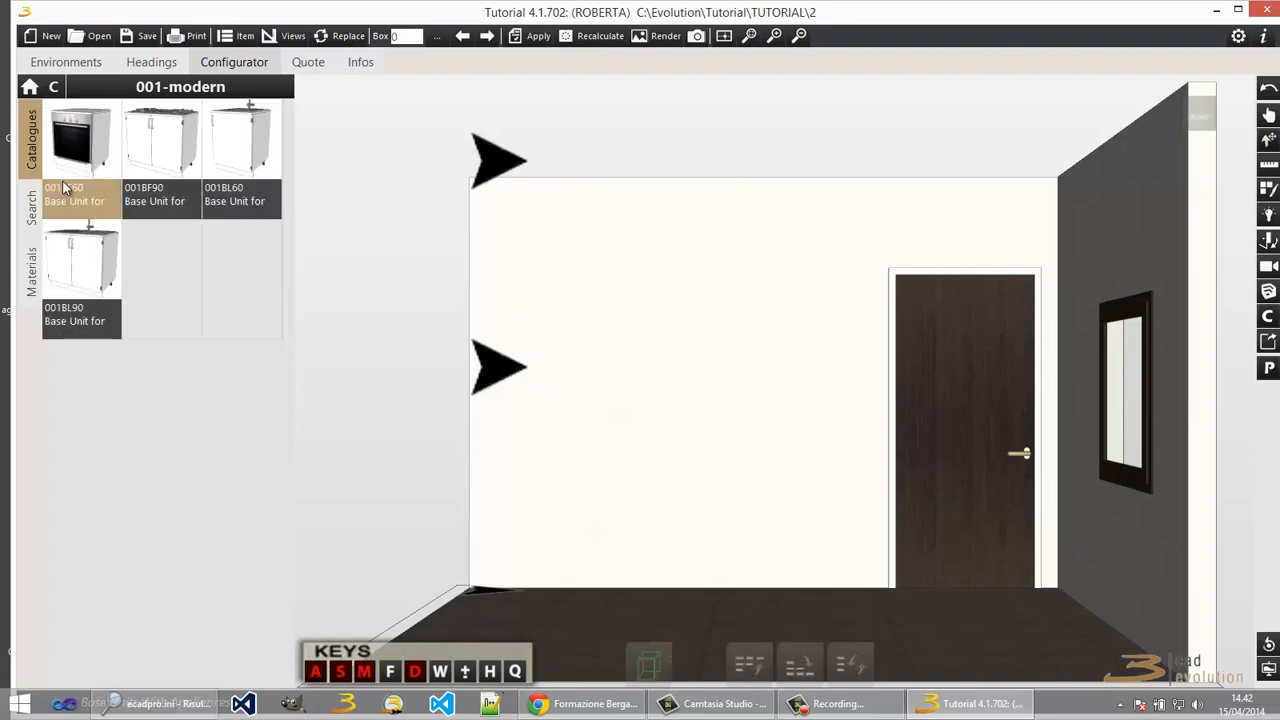
{"action": "double_click", "coordinate": [160, 150]}
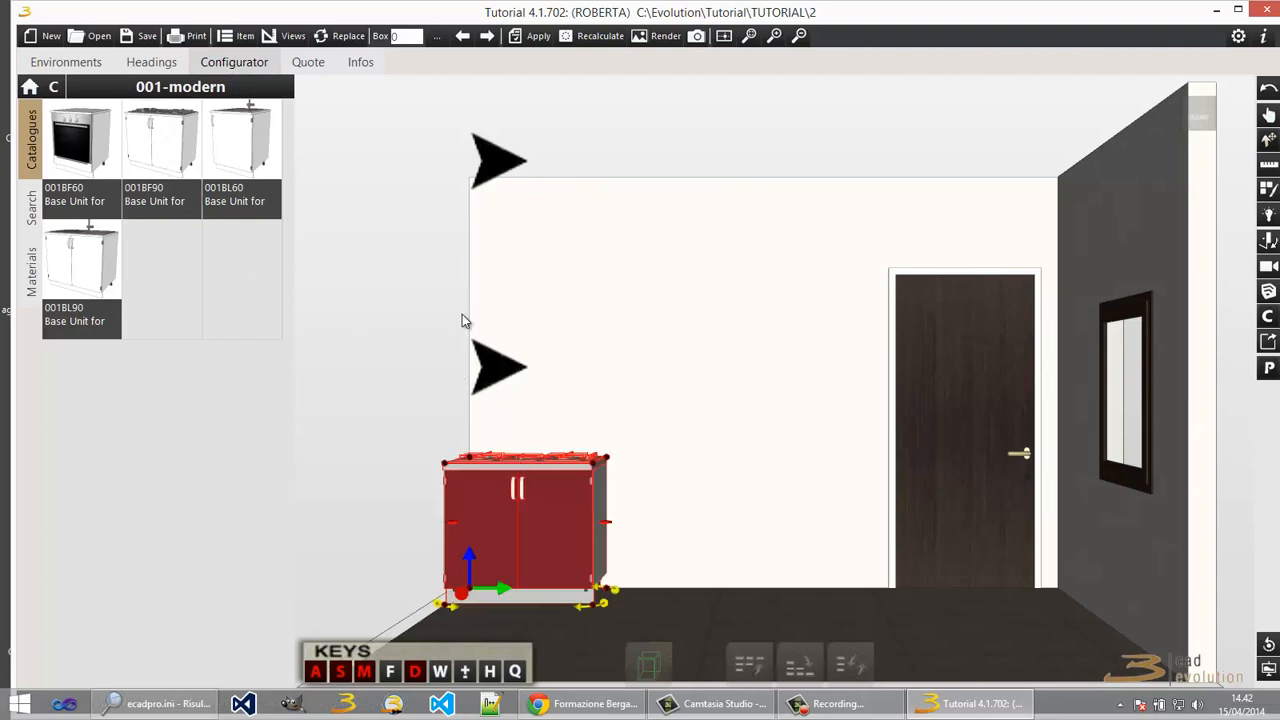
Step: Add oven base unit 001BF60 and sink base unit 001BL60 with sink type Lav 440 alongside the hob unit
{"action": "double_click", "coordinate": [84, 156]}
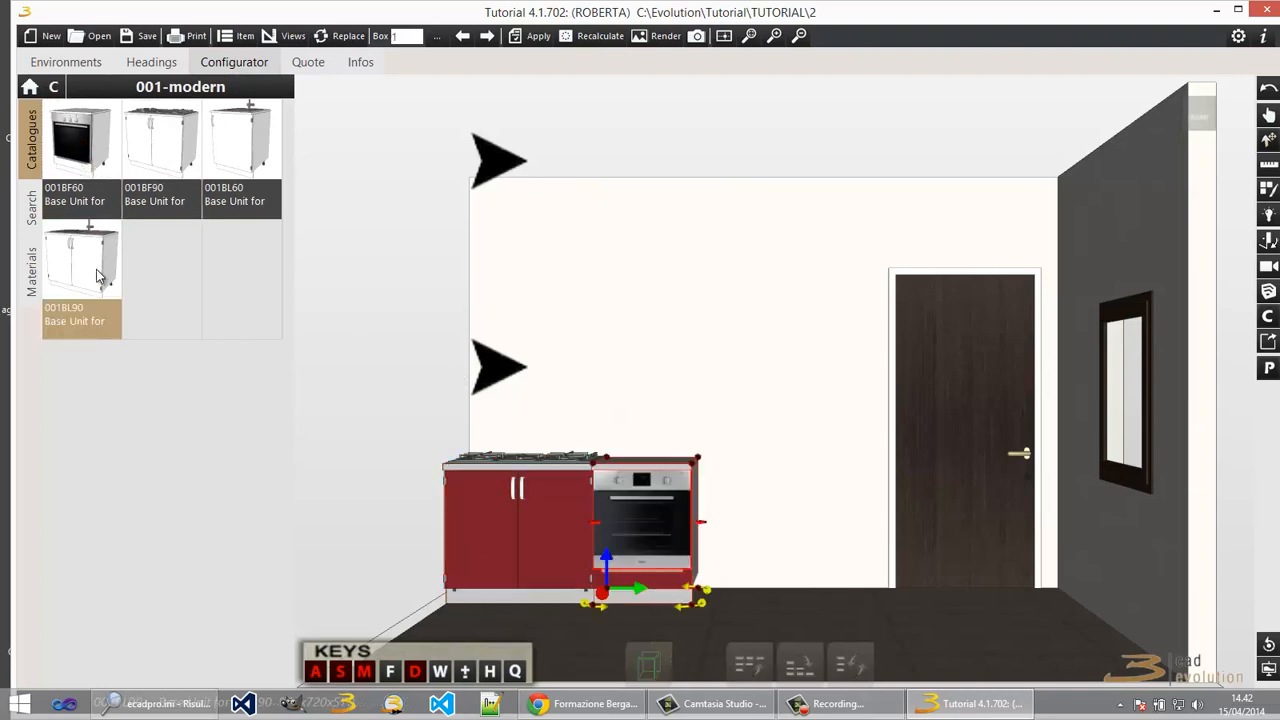
{"action": "double_click", "coordinate": [258, 148]}
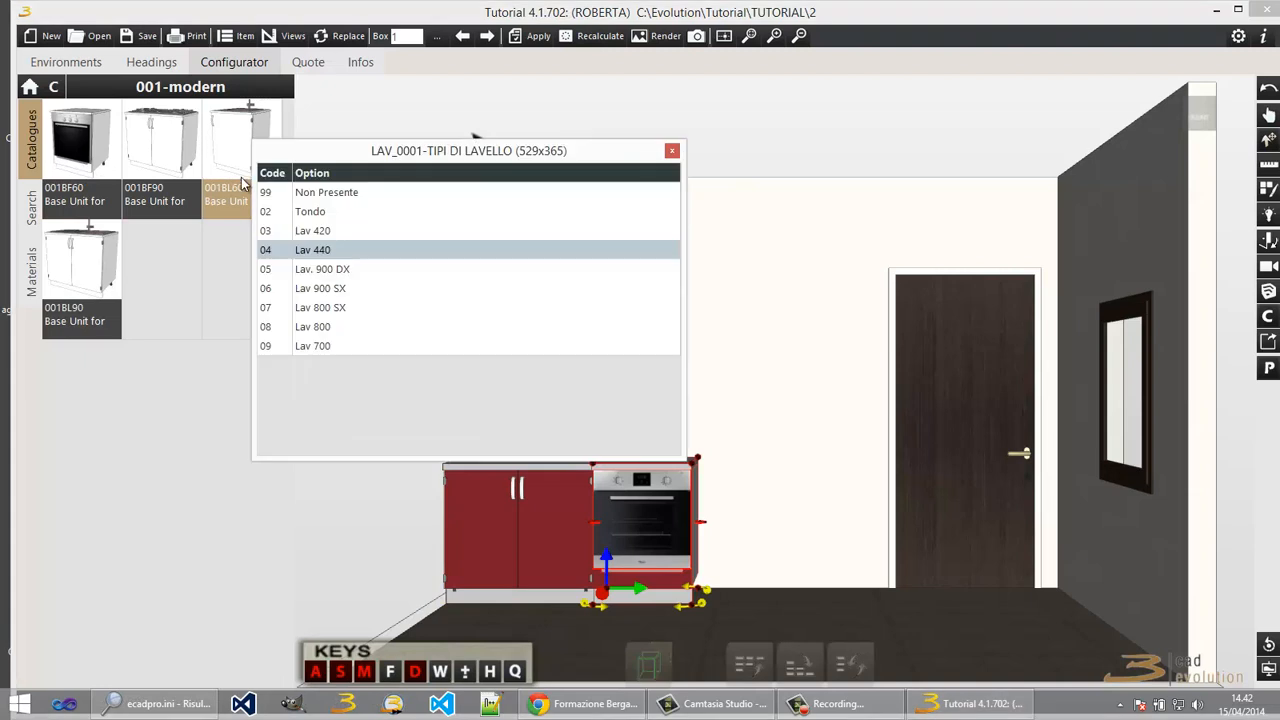
{"action": "double_click", "coordinate": [386, 258]}
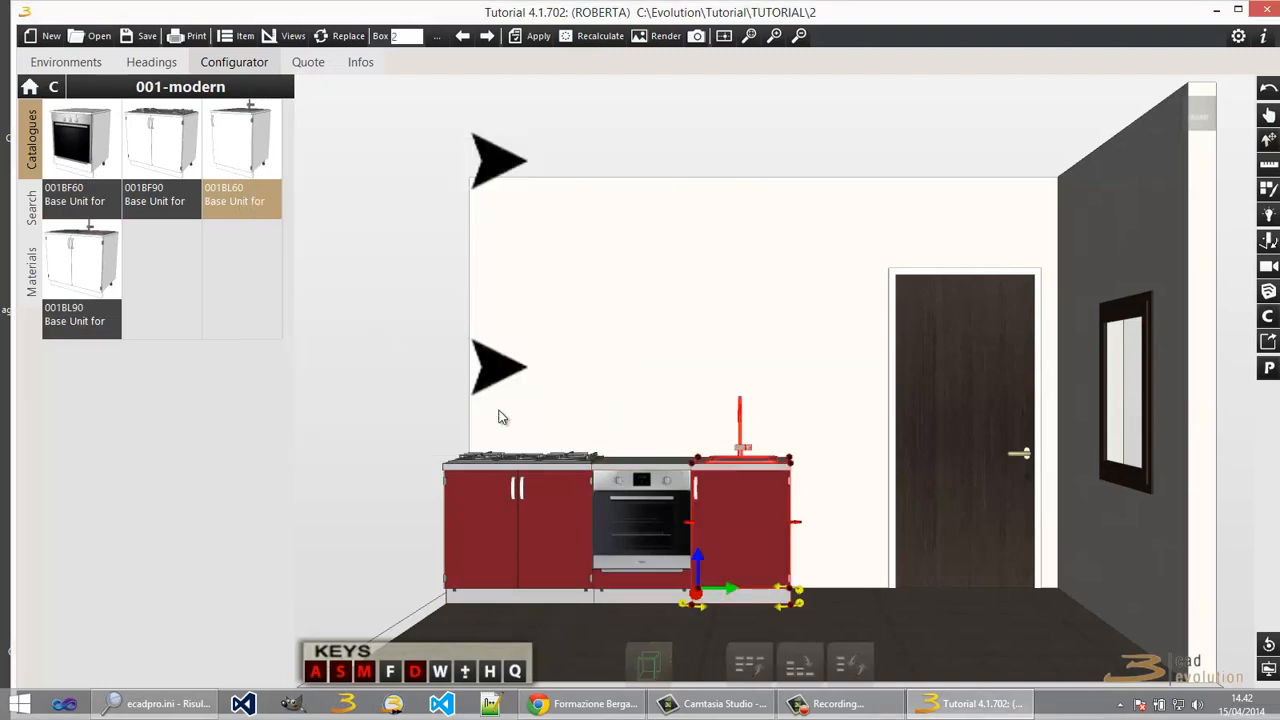
Step: Place two-door wall unit 001PE120 above the hob base unit
{"action": "left_click", "coordinate": [520, 516]}
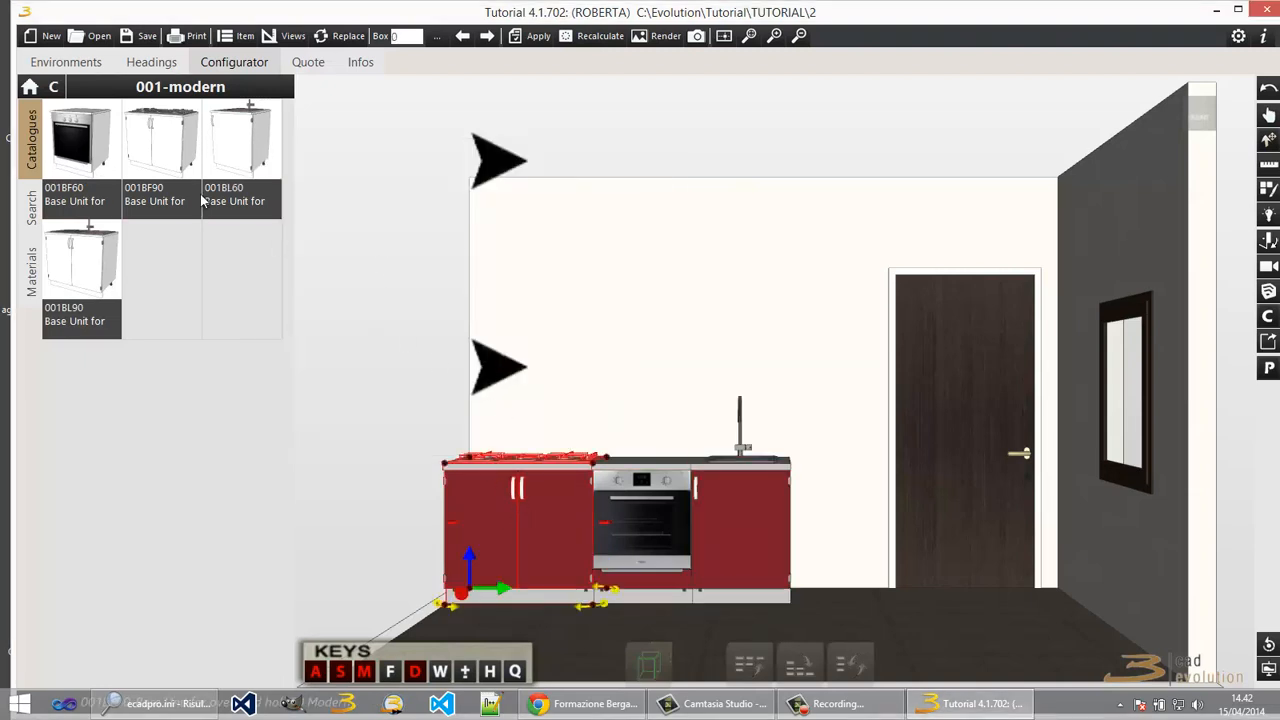
{"action": "left_click", "coordinate": [116, 90]}
{"action": "left_click", "coordinate": [47, 254]}
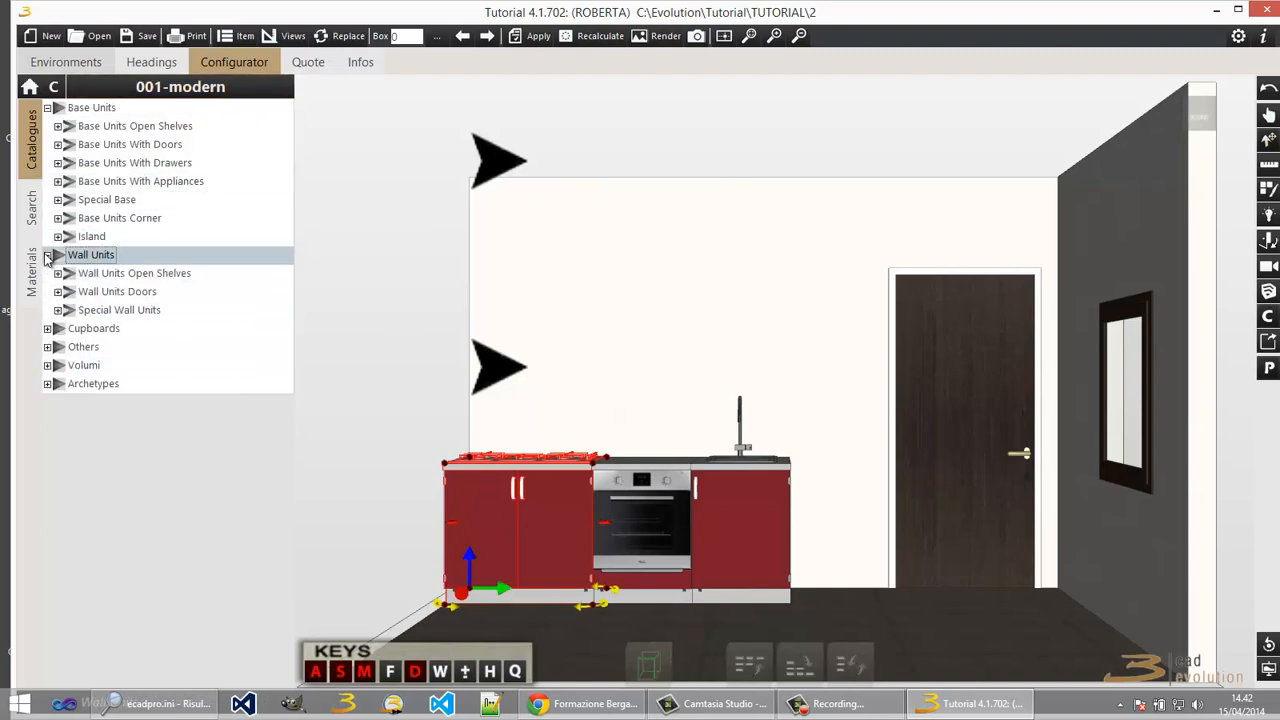
{"action": "double_click", "coordinate": [75, 292]}
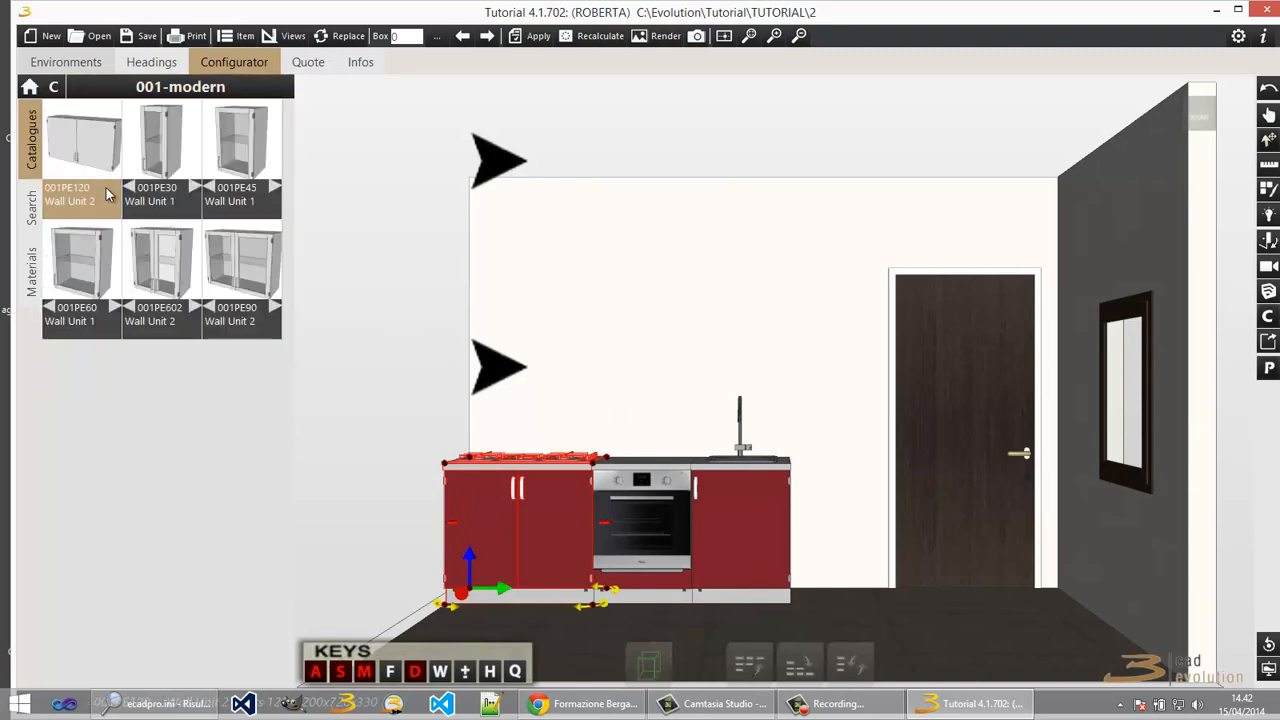
{"action": "left_click", "coordinate": [88, 153]}
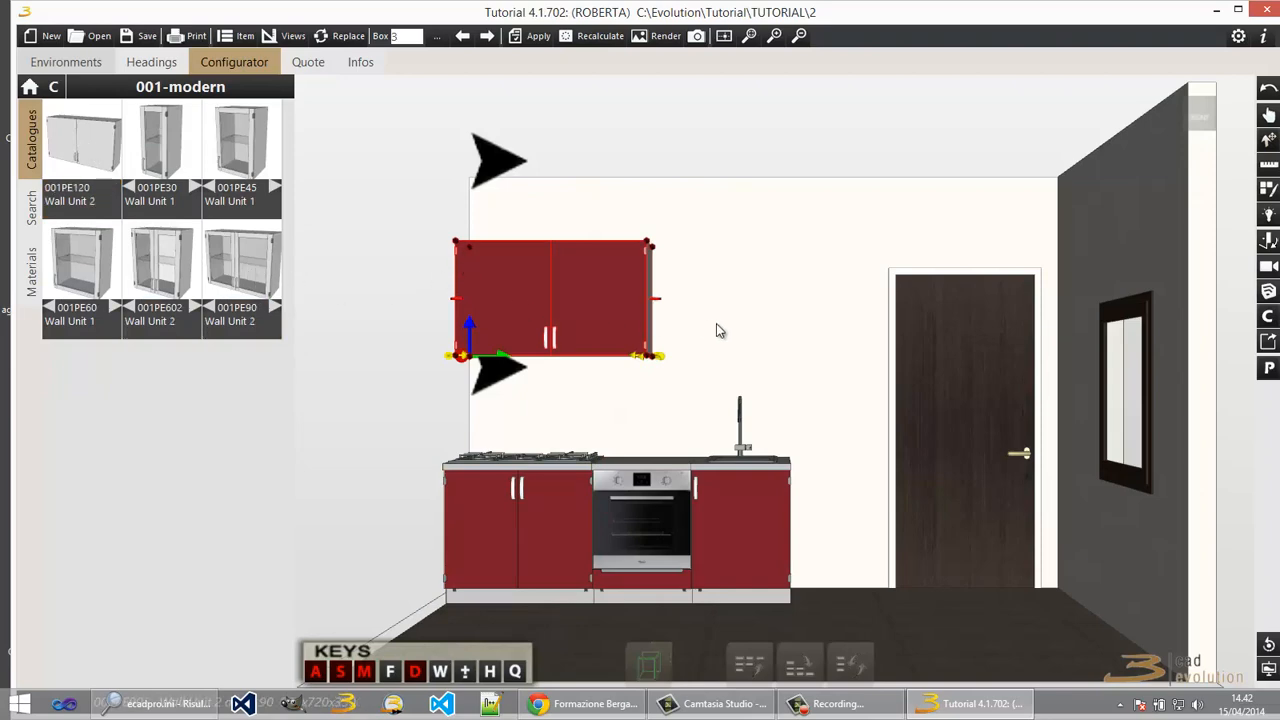
Step: Narrow the wall unit to the width of the hob base unit and add glass-door wall unit 001PE90 beside it
{"action": "middle_click_drag", "start_coordinate": [716, 330], "coordinate": [708, 348]}
{"action": "scroll", "coordinate": [708, 348], "scroll_direction": "down", "scroll_amount": 2}
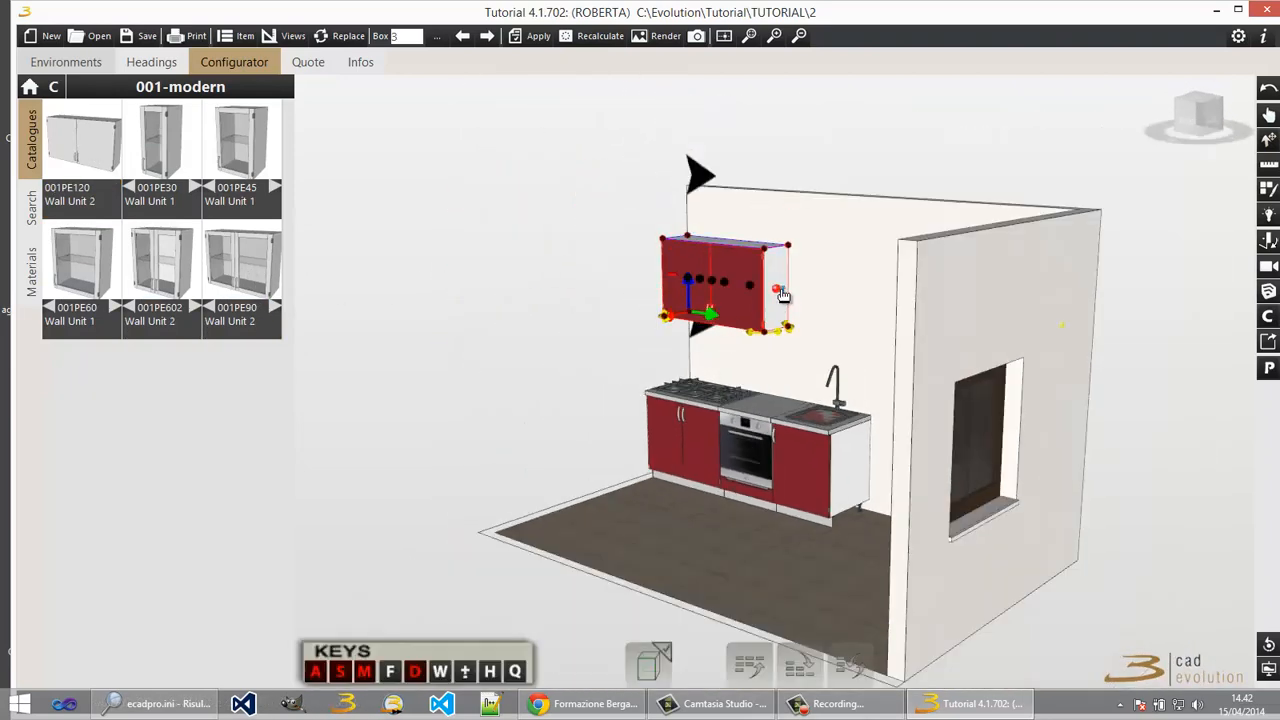
{"action": "left_click_drag", "start_coordinate": [779, 290], "coordinate": [753, 286]}
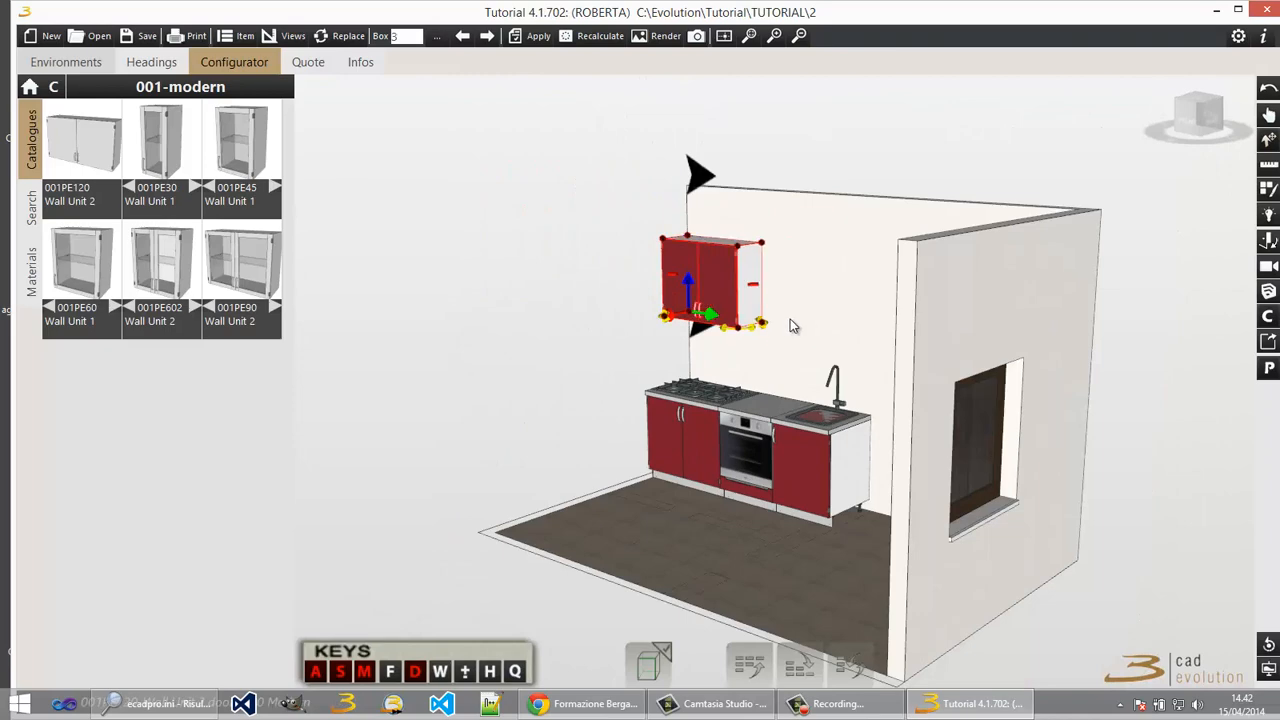
{"action": "middle_click_drag", "start_coordinate": [790, 325], "coordinate": [856, 300]}
{"action": "scroll", "coordinate": [706, 311], "scroll_direction": "up", "scroll_amount": 2}
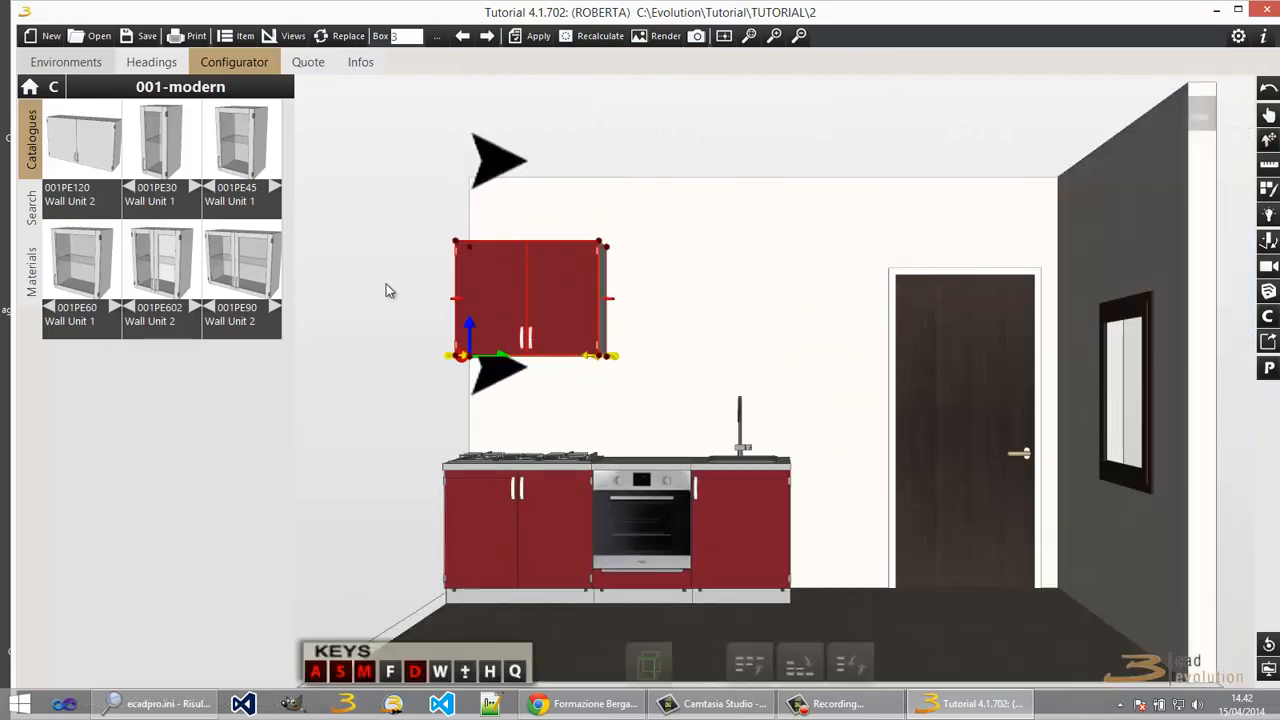
{"action": "left_click", "coordinate": [240, 266]}
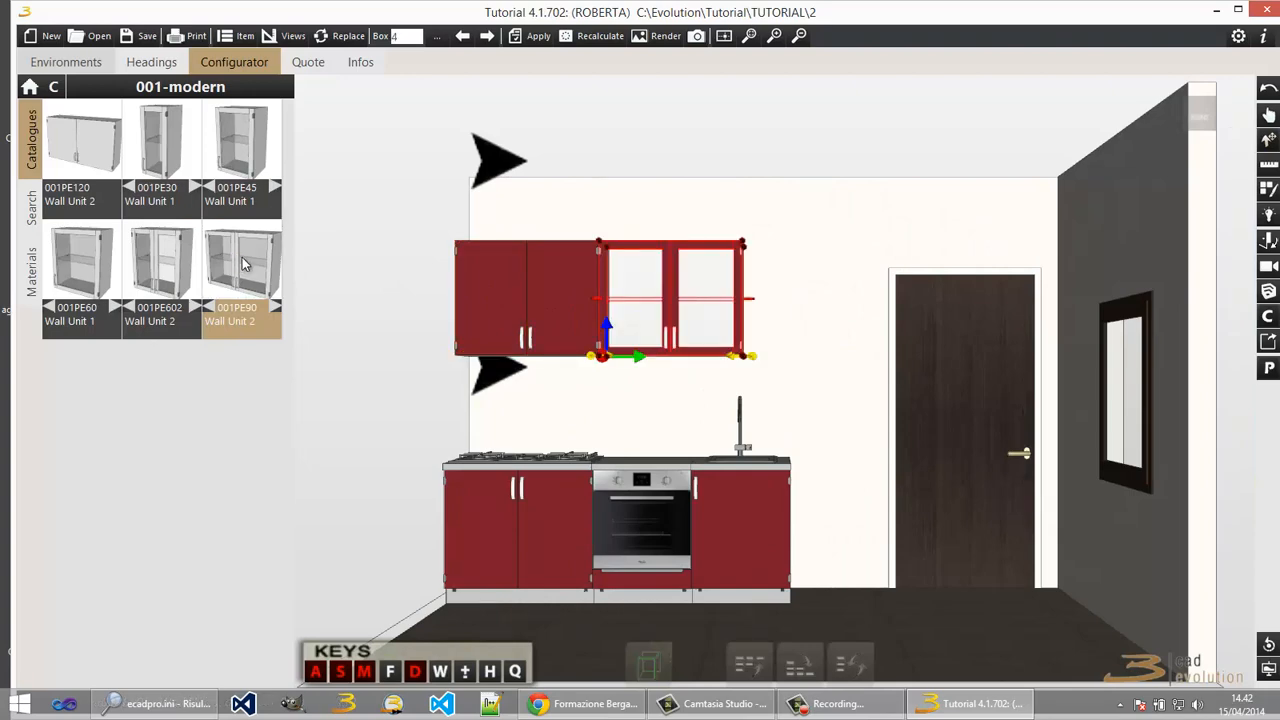
{"action": "left_click", "coordinate": [160, 146]}
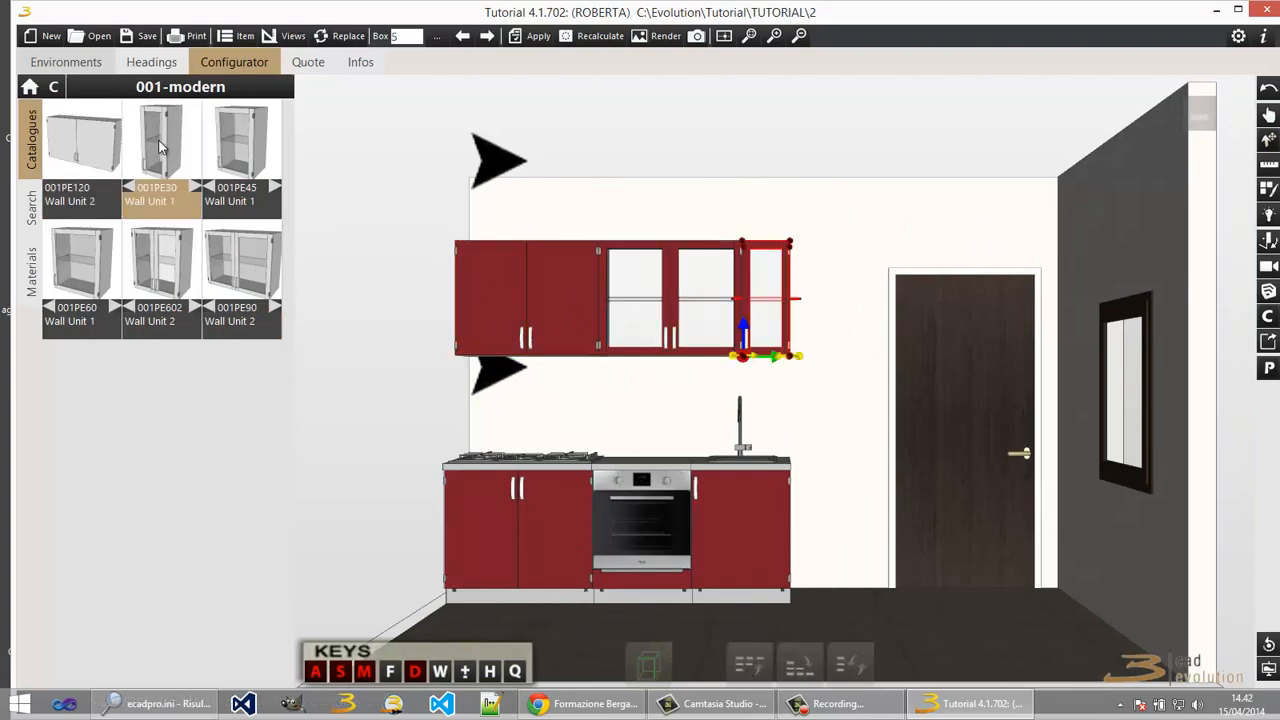
{"action": "middle_click_drag", "start_coordinate": [726, 365], "coordinate": [789, 418]}
{"action": "scroll", "coordinate": [789, 418], "scroll_direction": "down", "scroll_amount": 2}
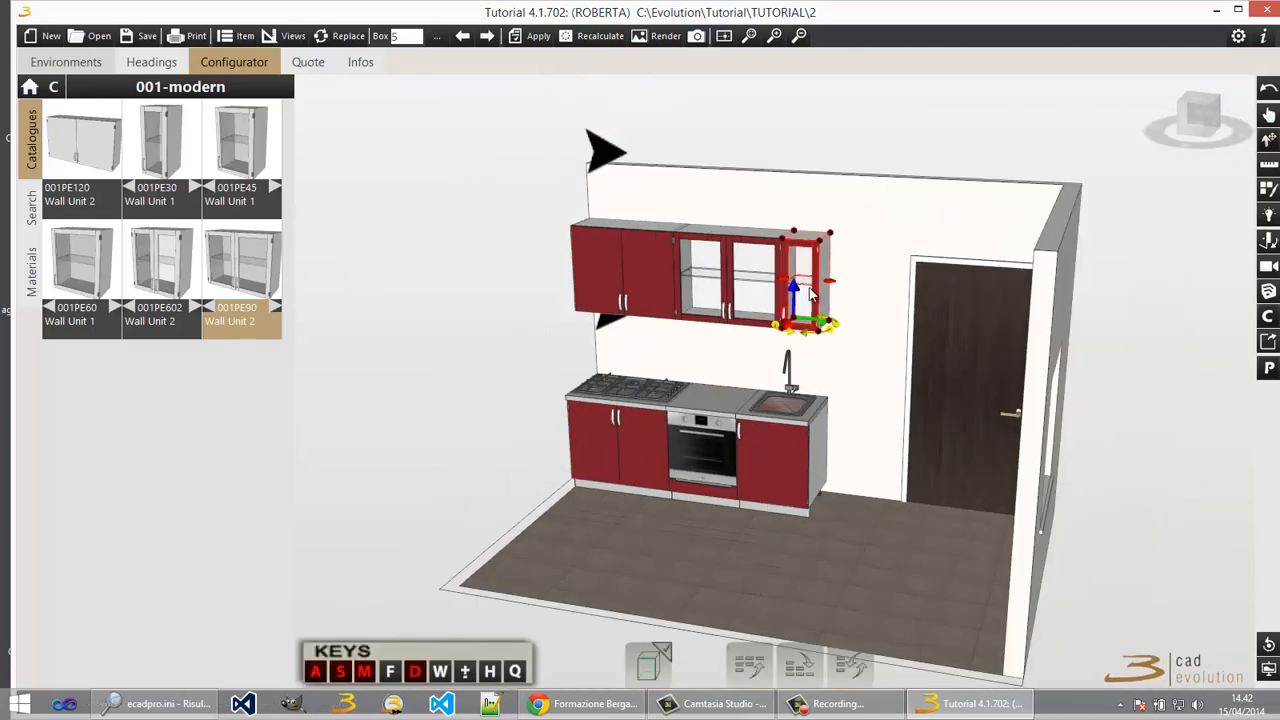
{"action": "key", "text": "Delete"}
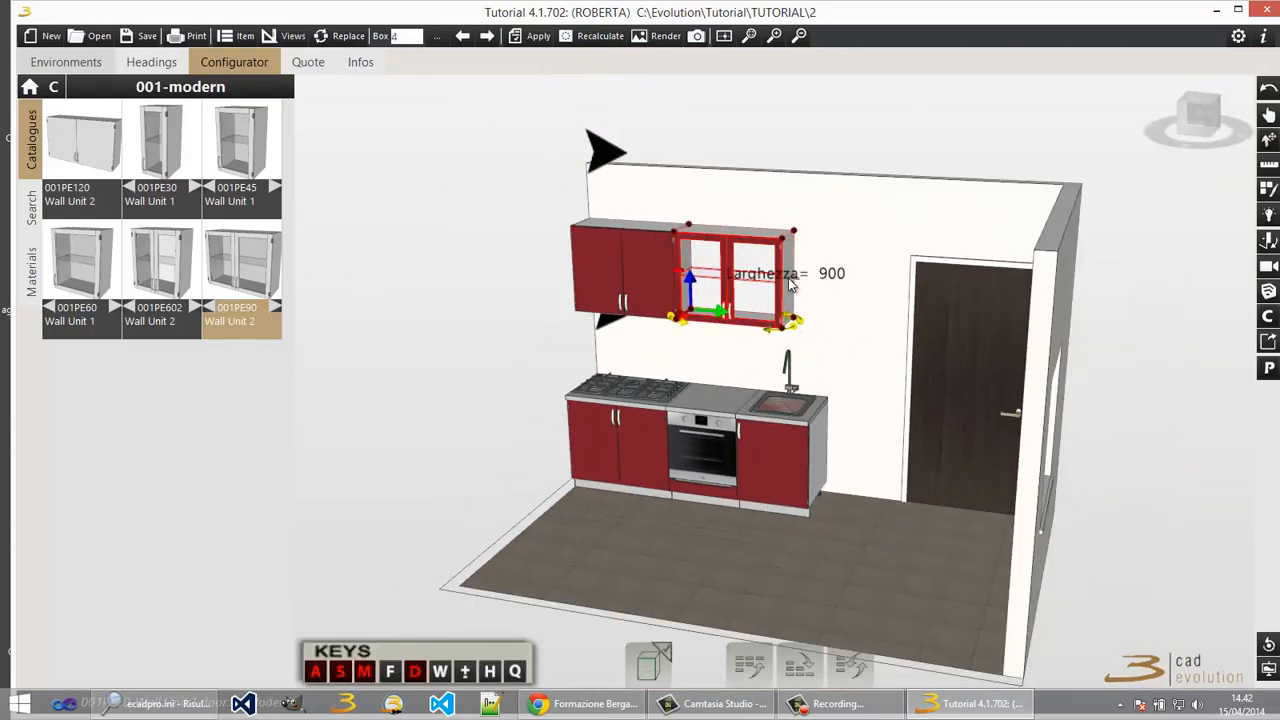
Step: Widen the glass-door wall unit to line up with the end of the sink unit and add open cupboard 001CO30 beside the run
{"action": "left_click_drag", "start_coordinate": [787, 281], "coordinate": [830, 281]}
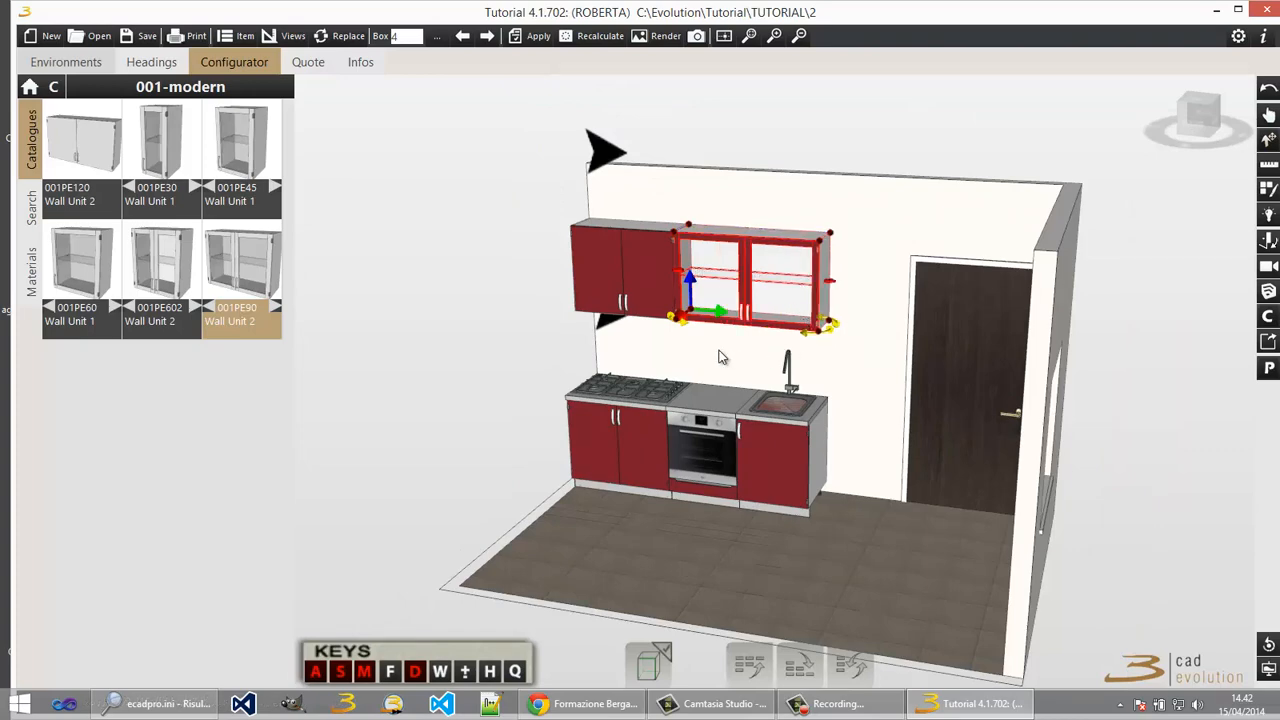
{"action": "left_click", "coordinate": [82, 88]}
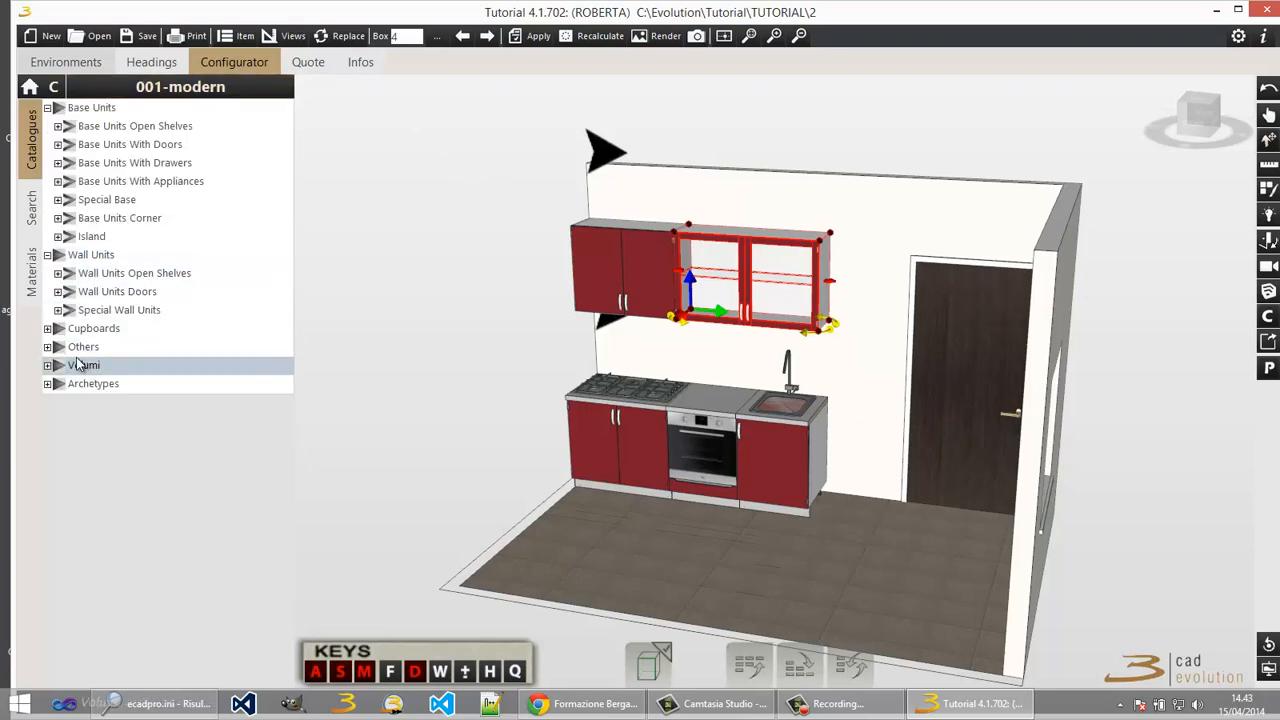
{"action": "left_click", "coordinate": [47, 330]}
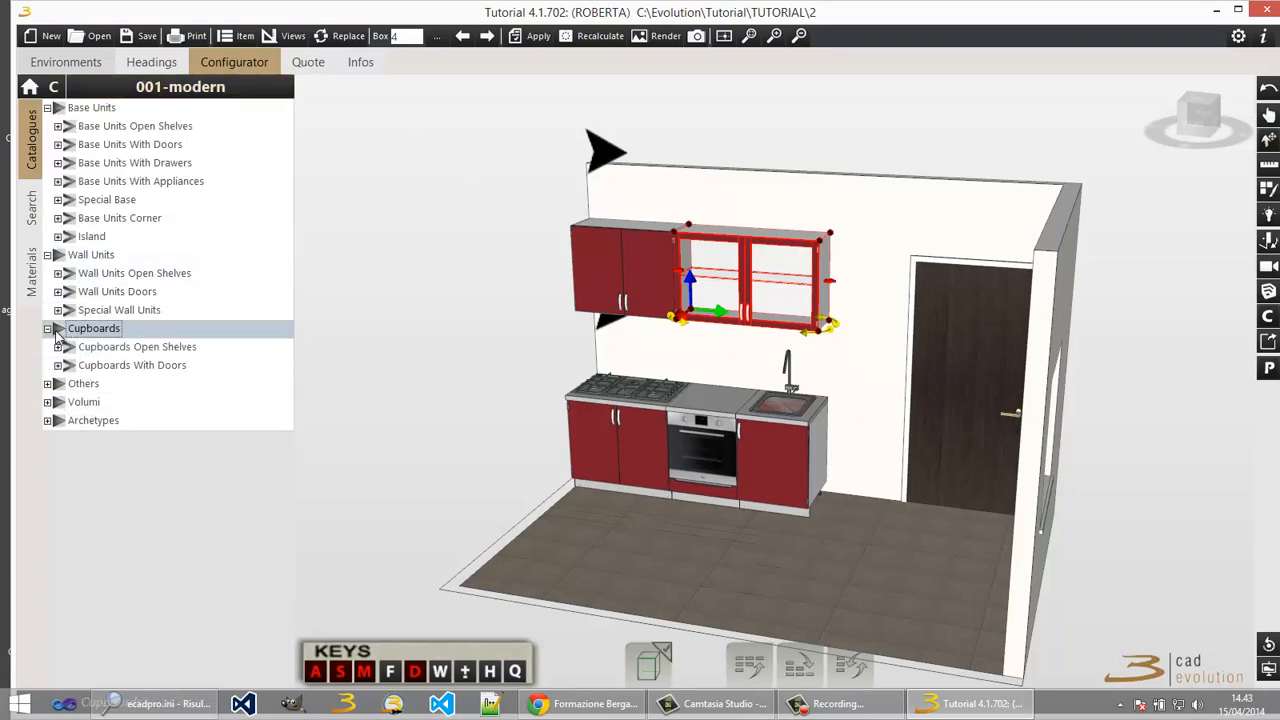
{"action": "left_click", "coordinate": [72, 347]}
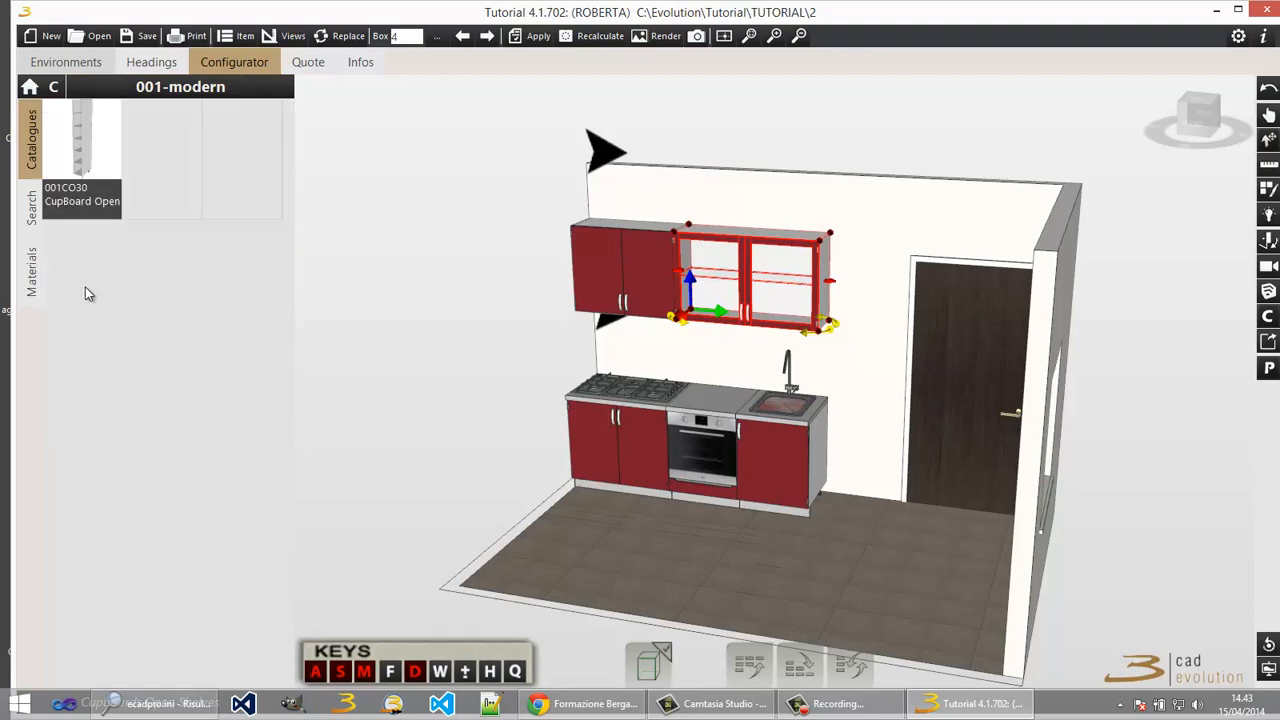
{"action": "left_click", "coordinate": [88, 142]}
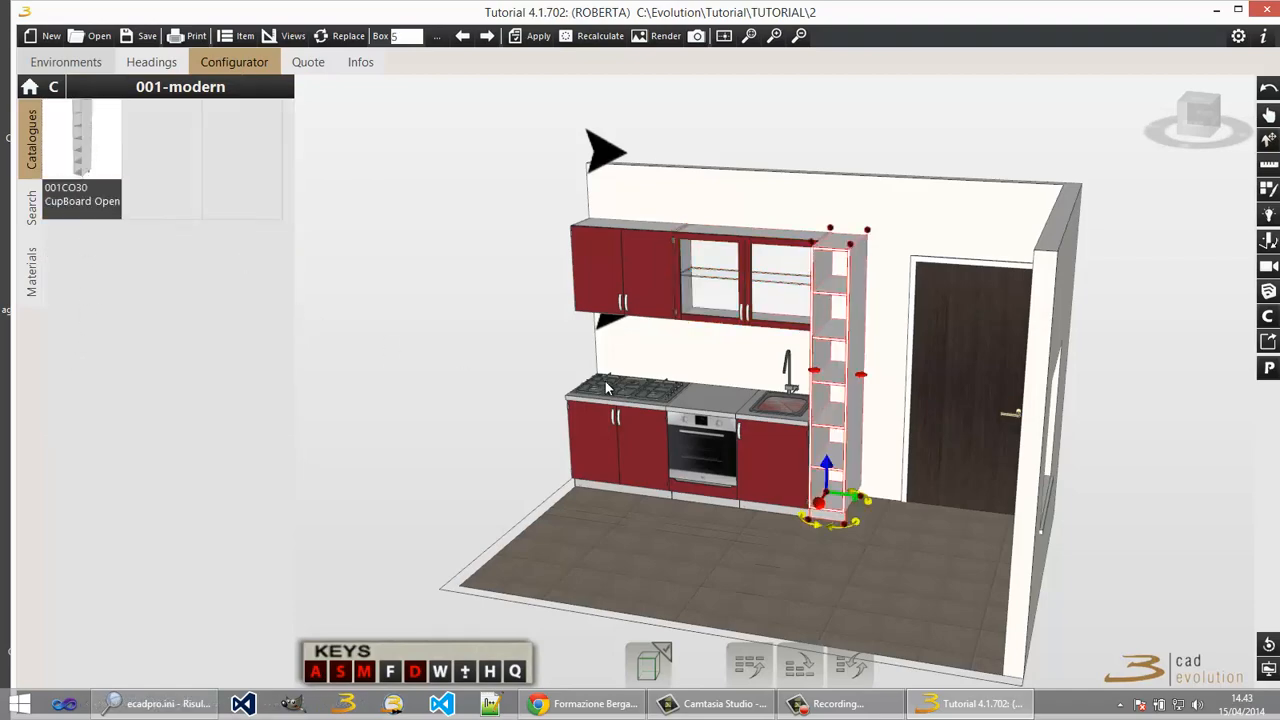
Step: Recalculate the kitchen composition so the base units share a continuous worktop and plinth
{"action": "middle_click_drag", "start_coordinate": [676, 470], "coordinate": [652, 546]}
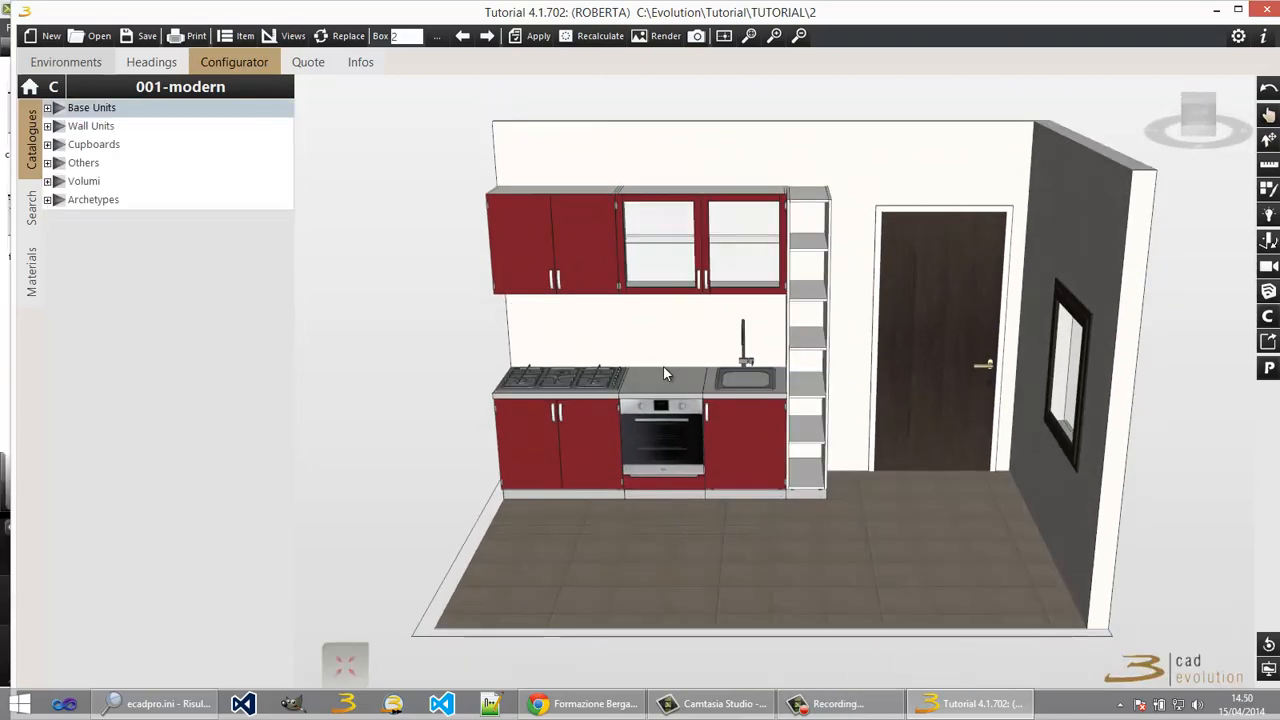
{"action": "left_click", "coordinate": [600, 38]}
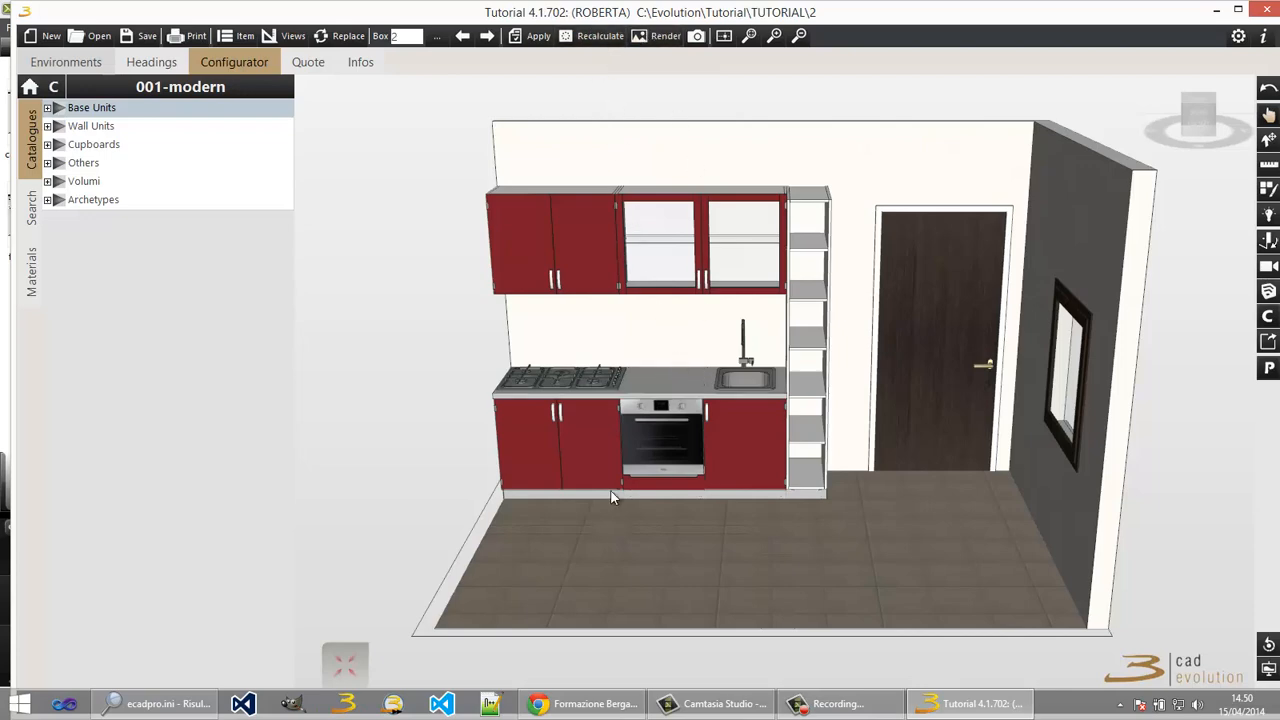
Step: Change the handle of sink base unit 001BL60 to 208-Handle ART 208
{"action": "scroll", "coordinate": [676, 505], "scroll_direction": "up", "scroll_amount": 5}
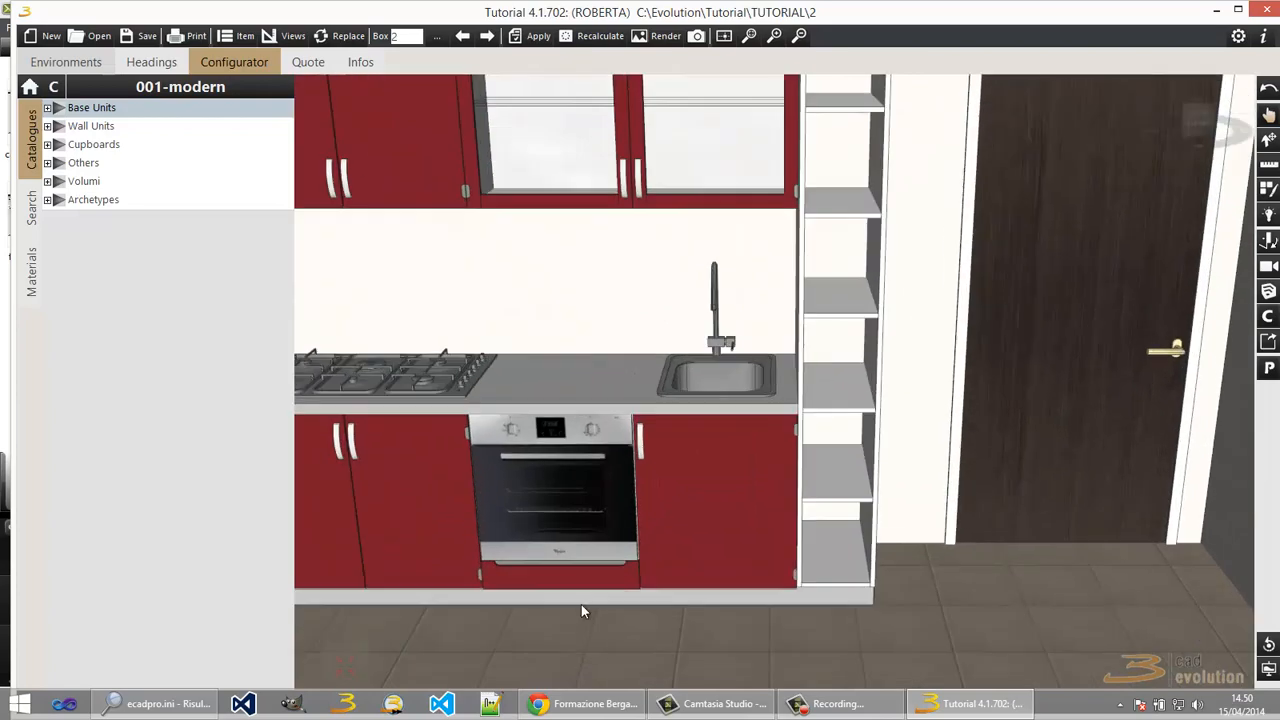
{"action": "middle_click_drag", "start_coordinate": [521, 637], "coordinate": [630, 714]}
{"action": "middle_click_drag", "start_coordinate": [709, 356], "coordinate": [743, 260]}
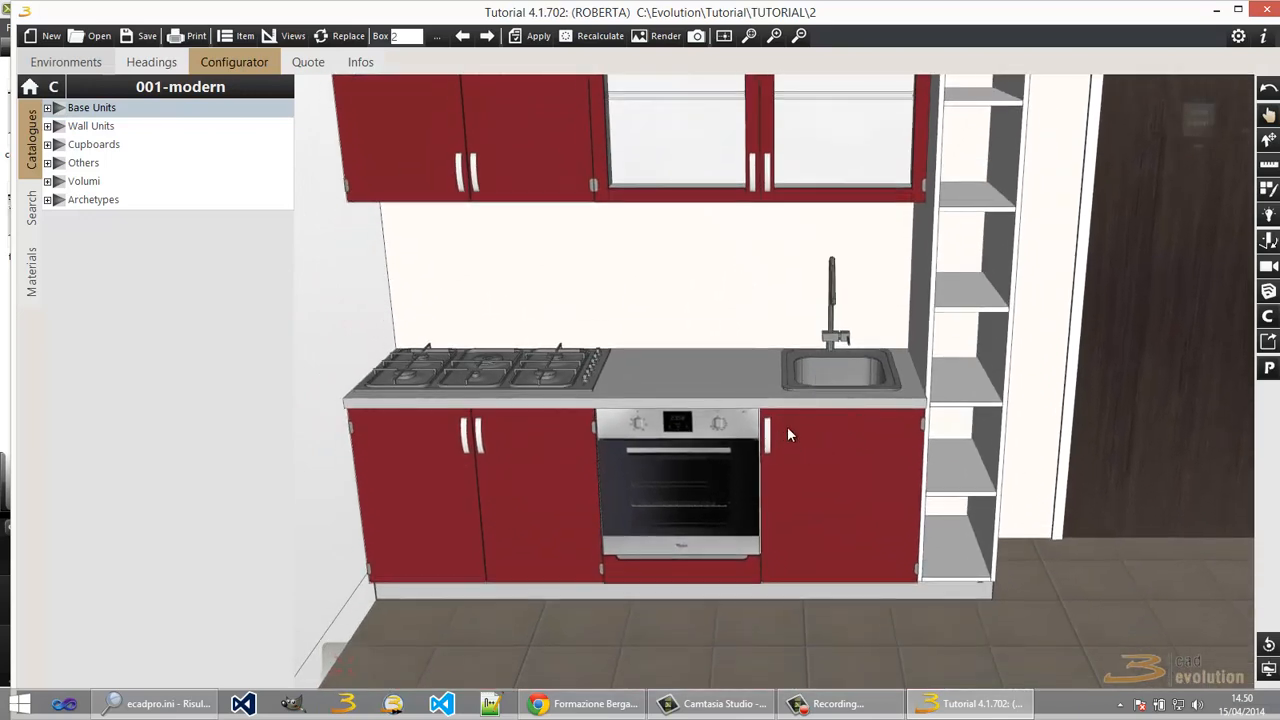
{"action": "scroll", "coordinate": [728, 331], "scroll_direction": "down", "scroll_amount": 5}
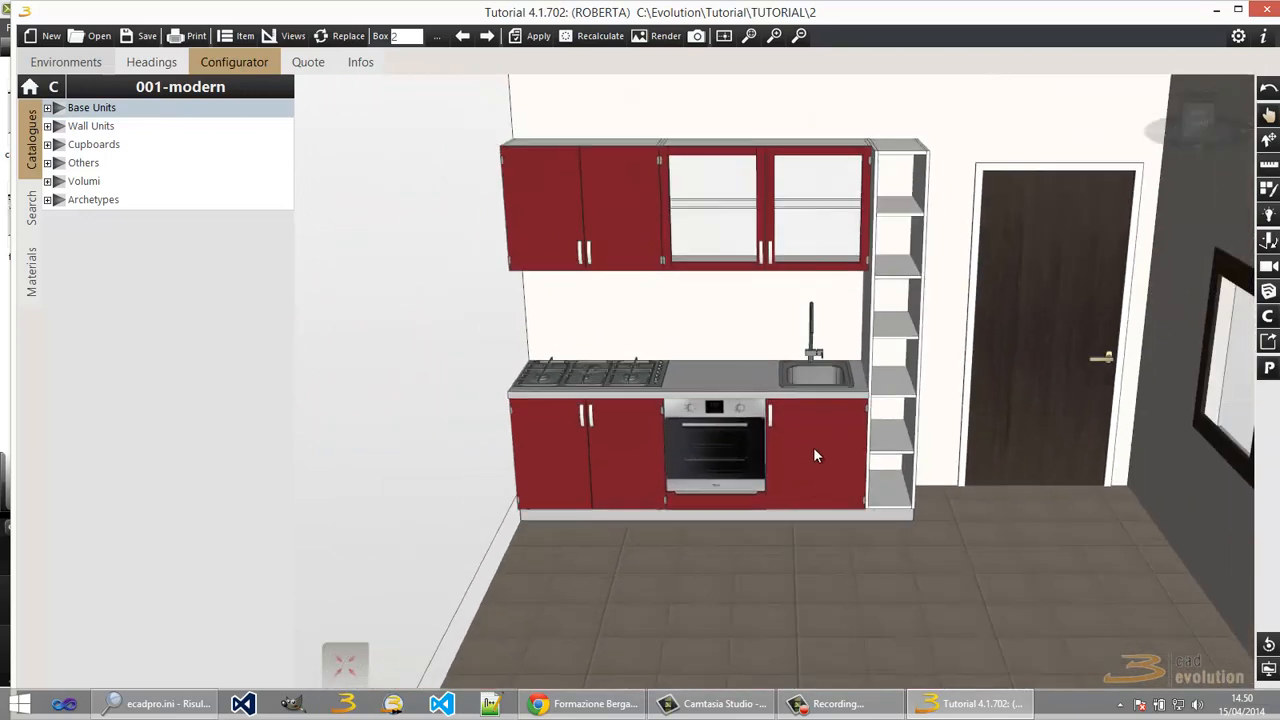
{"action": "double_click", "coordinate": [812, 445]}
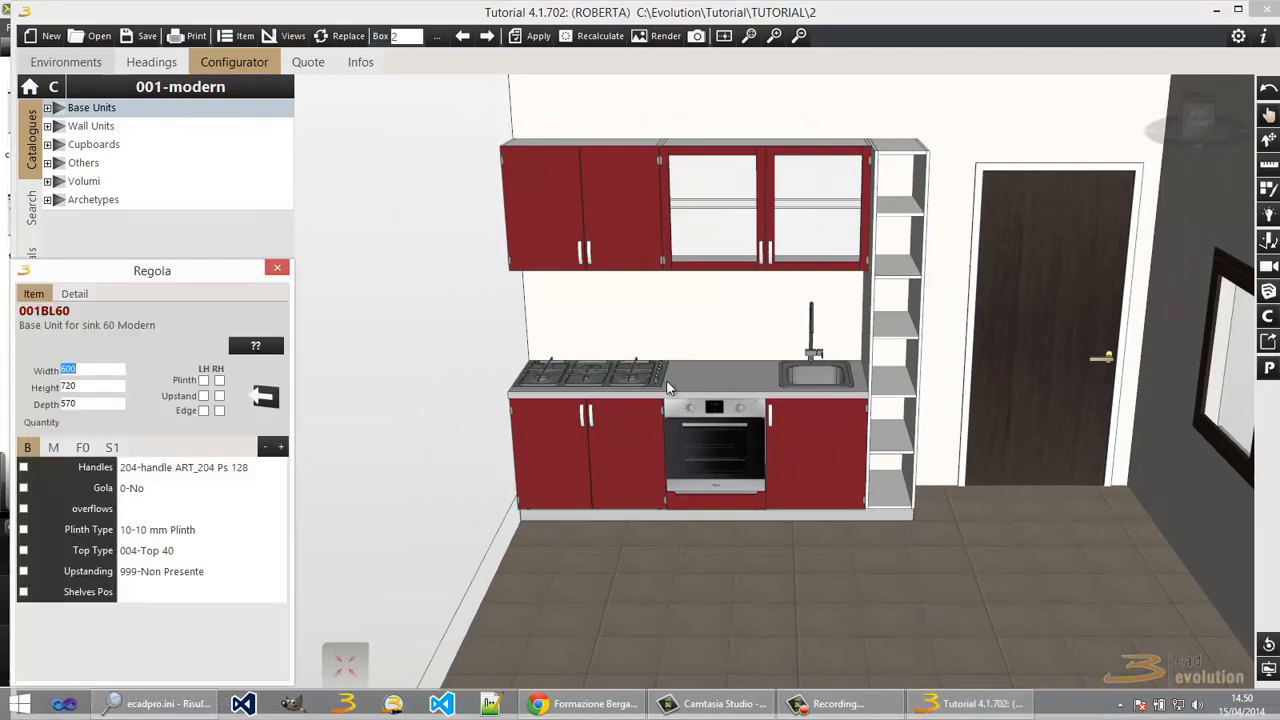
{"action": "left_click", "coordinate": [172, 467]}
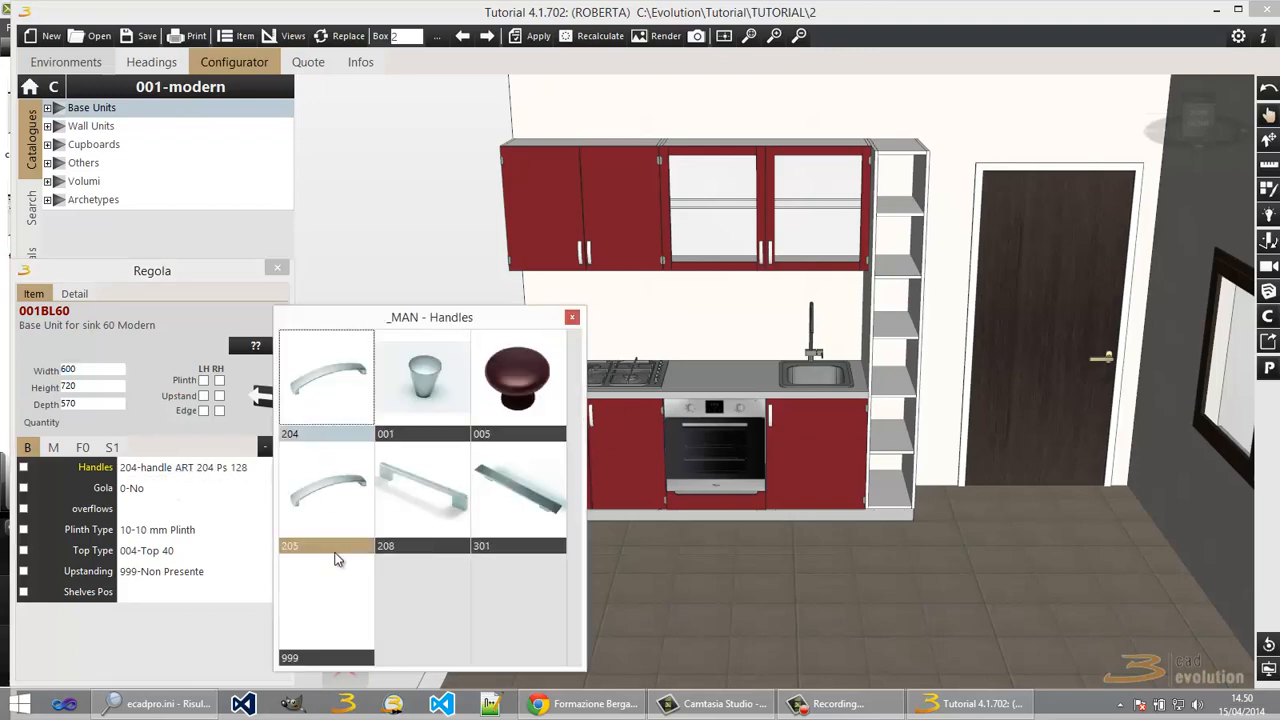
{"action": "left_click", "coordinate": [424, 490]}
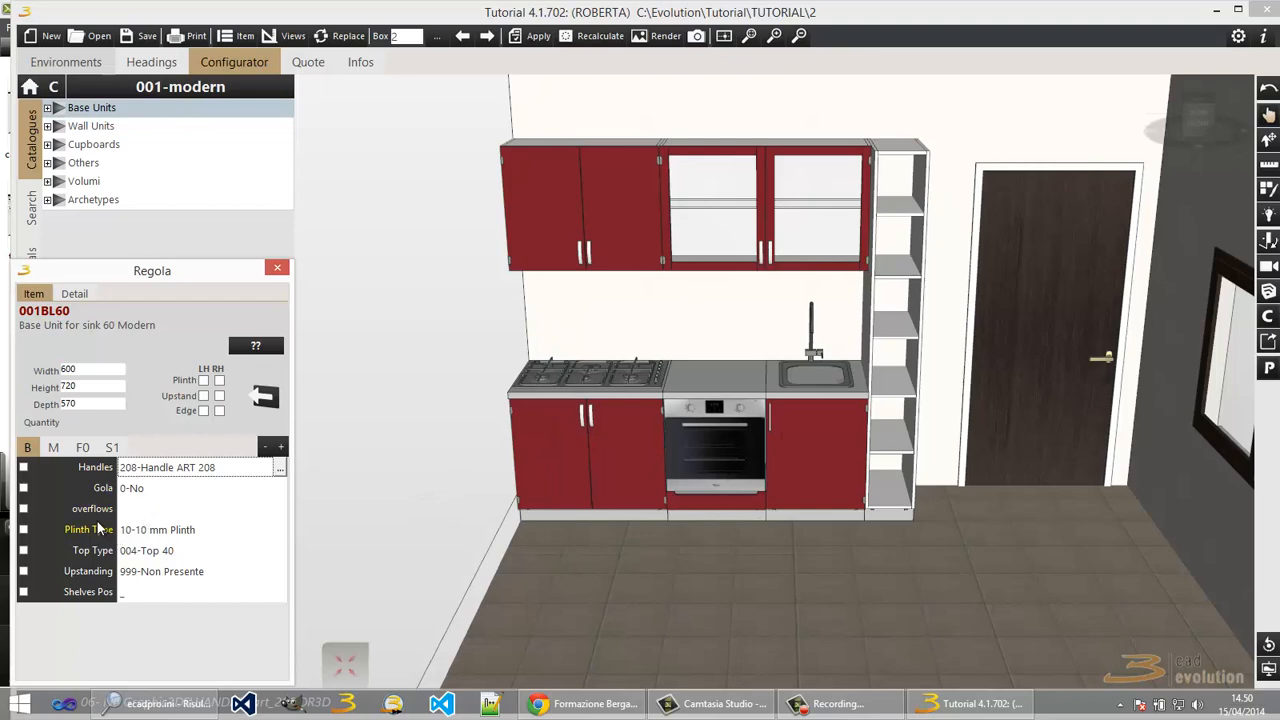
Step: Review the sink base unit's plinth and top type options, keeping the 10 mm plinth, and calculate the unit's price
{"action": "left_click", "coordinate": [160, 538]}
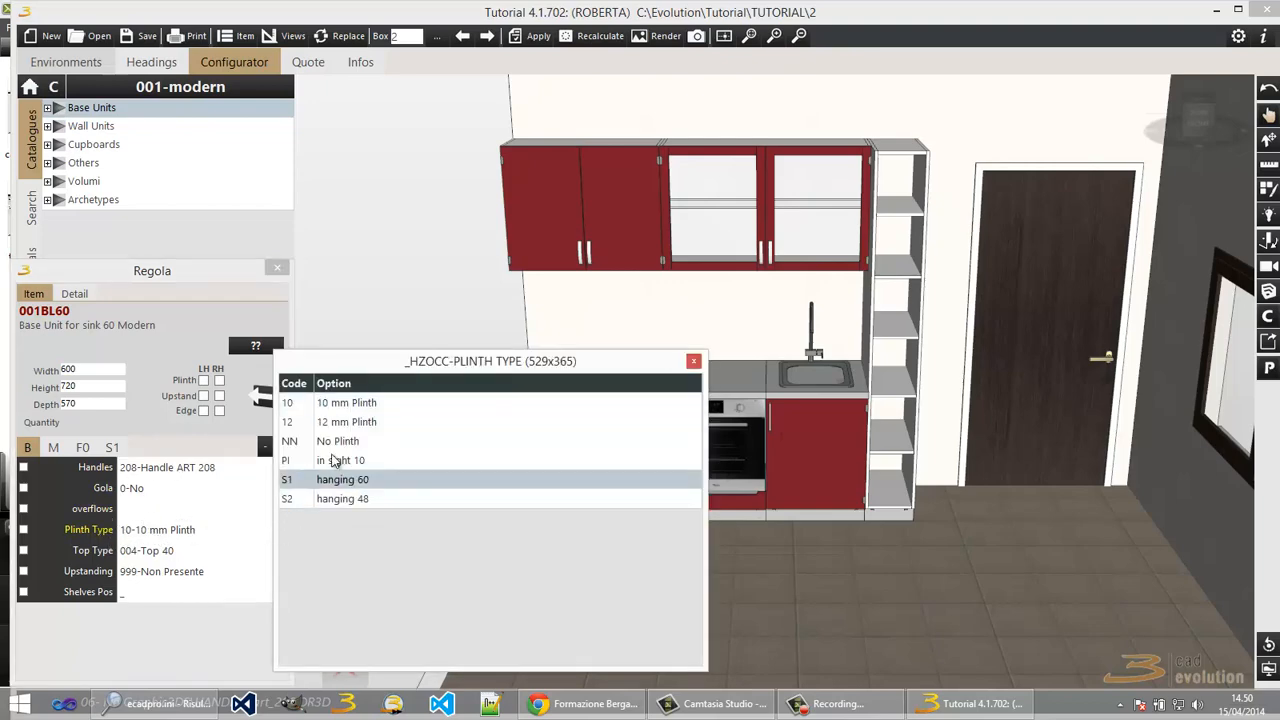
{"action": "left_click", "coordinate": [360, 404]}
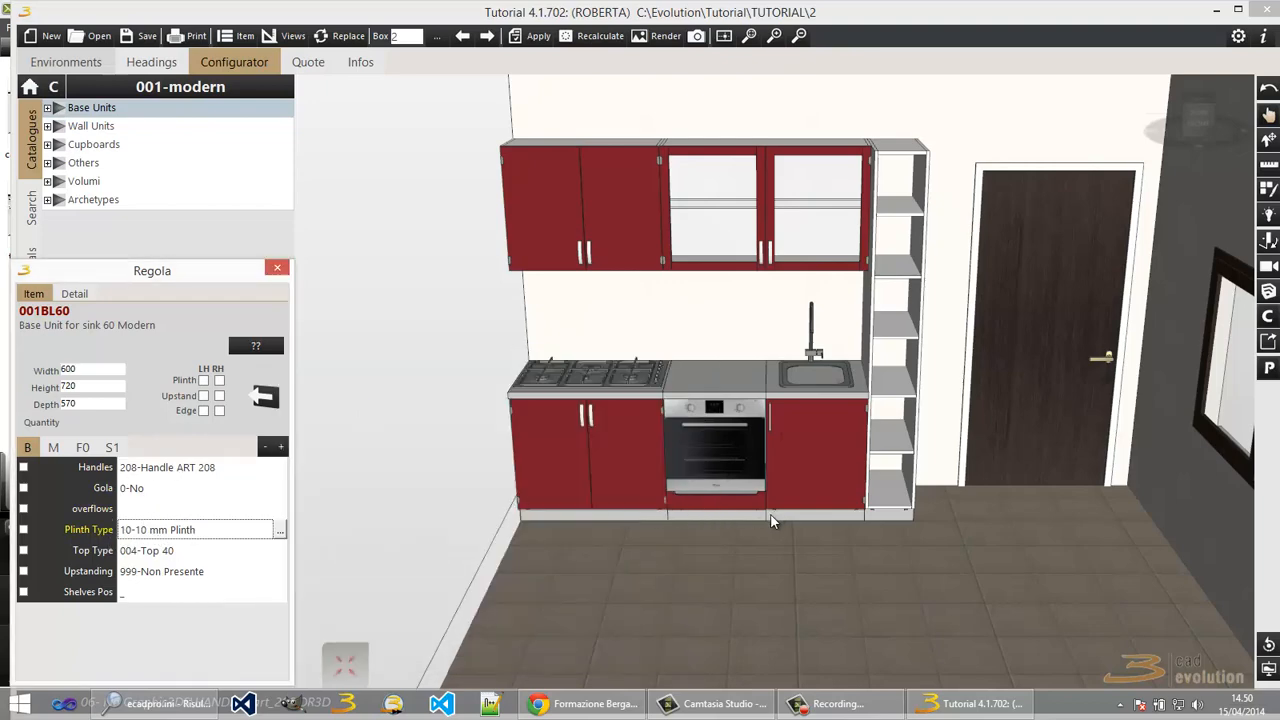
{"action": "left_click", "coordinate": [145, 553]}
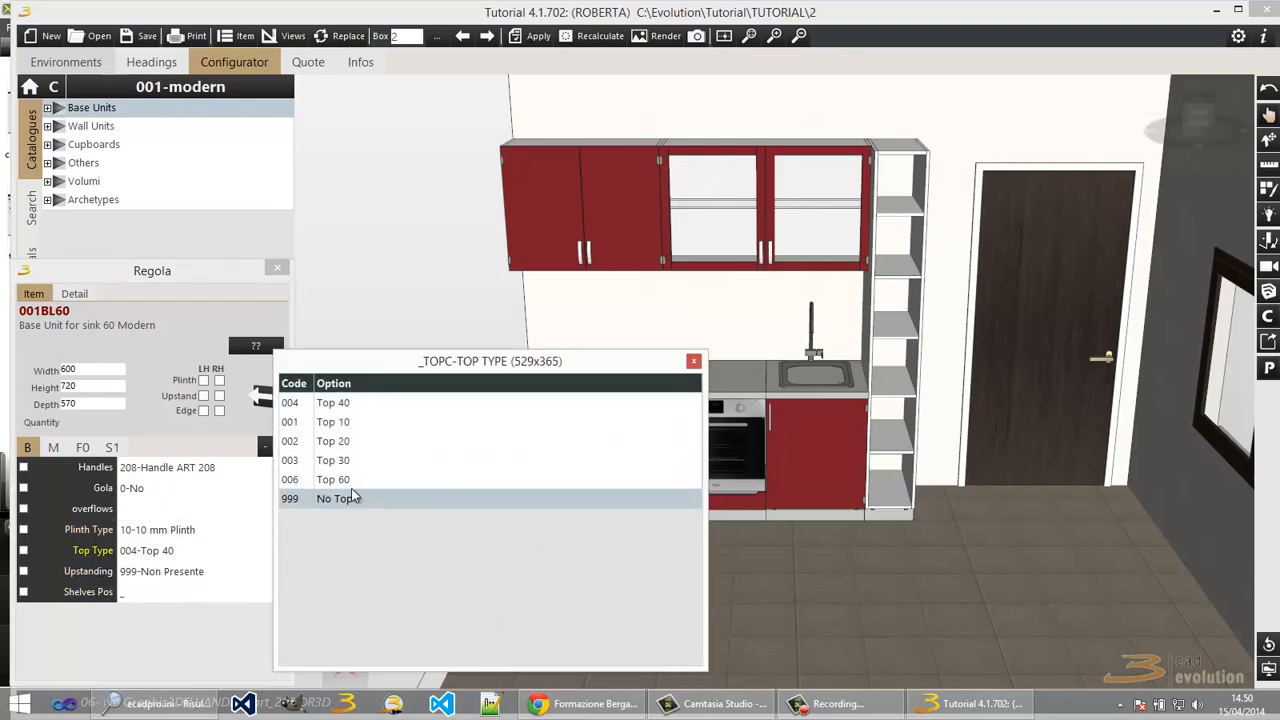
{"action": "left_click", "coordinate": [695, 361]}
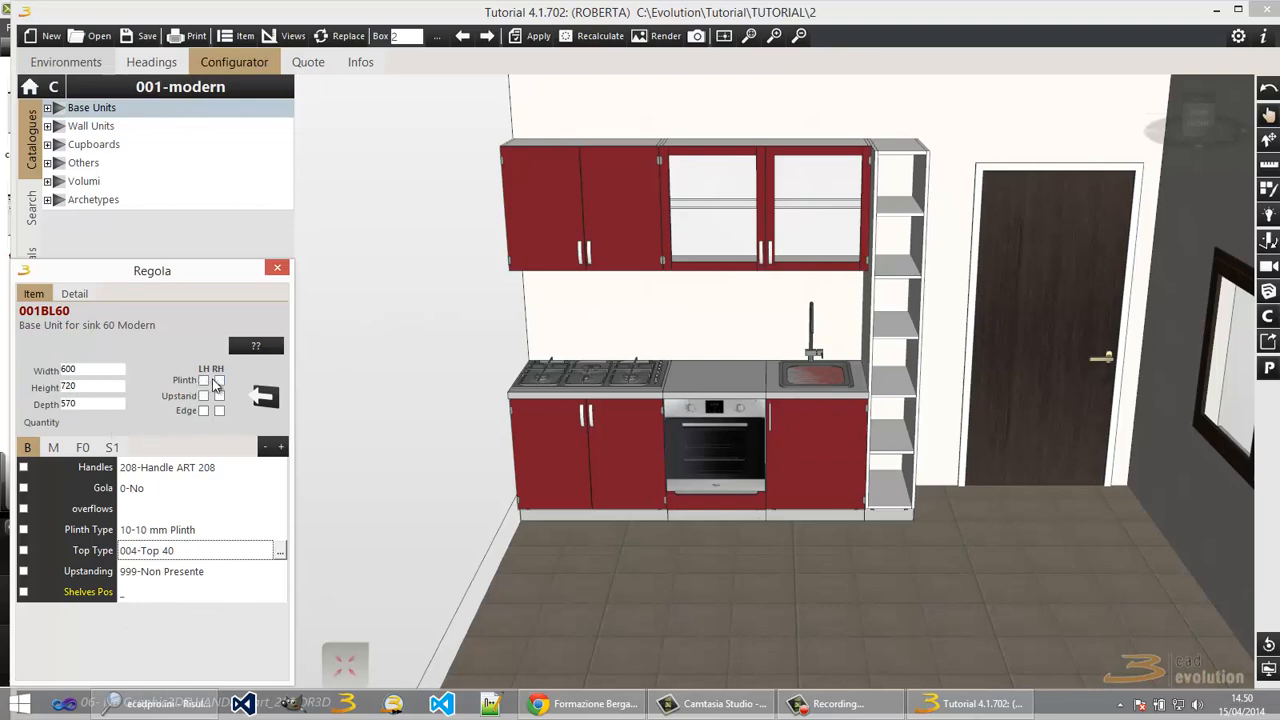
{"action": "left_click", "coordinate": [256, 345]}
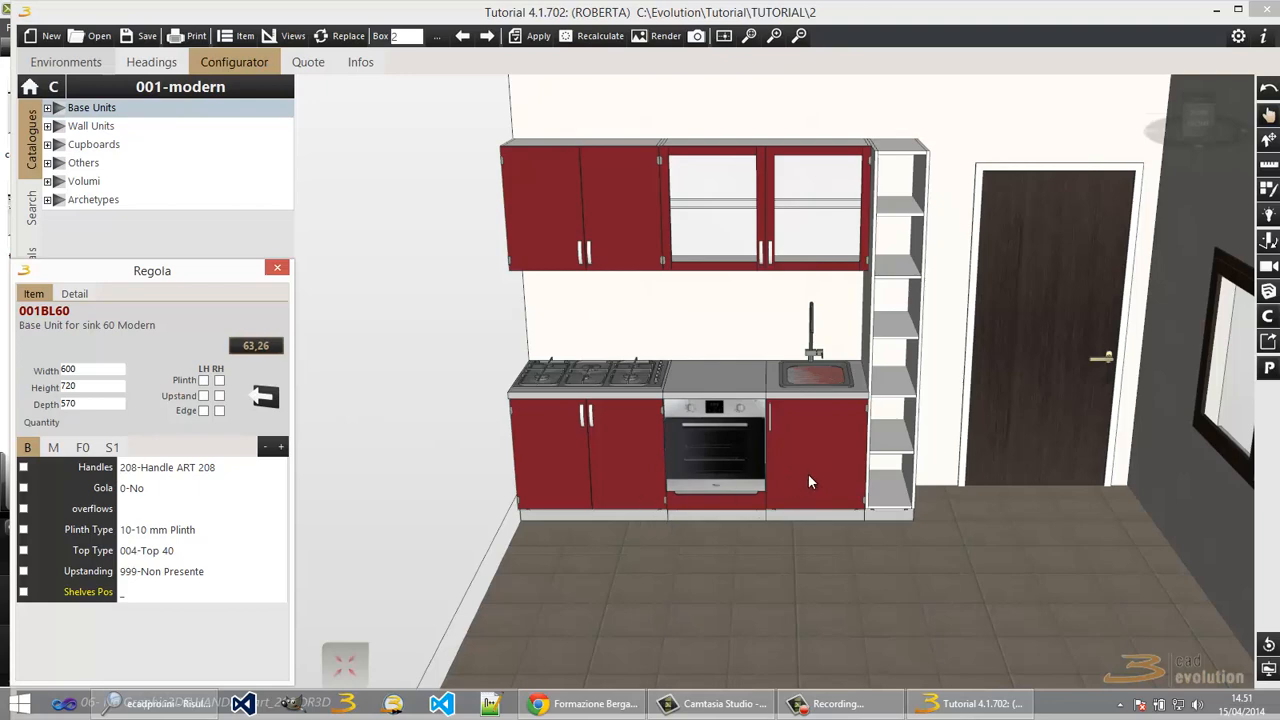
Step: Set the front colour of the sink base unit to the wood finish Noce
{"action": "left_click", "coordinate": [54, 448]}
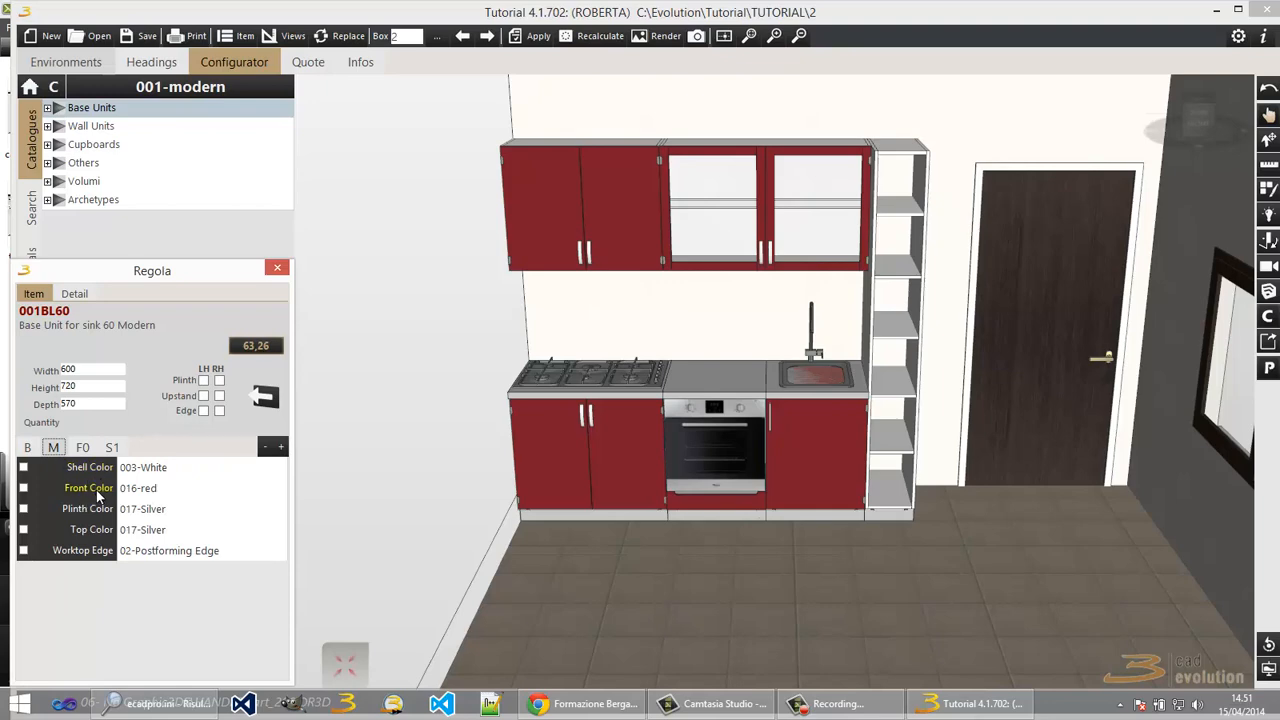
{"action": "double_click", "coordinate": [150, 488]}
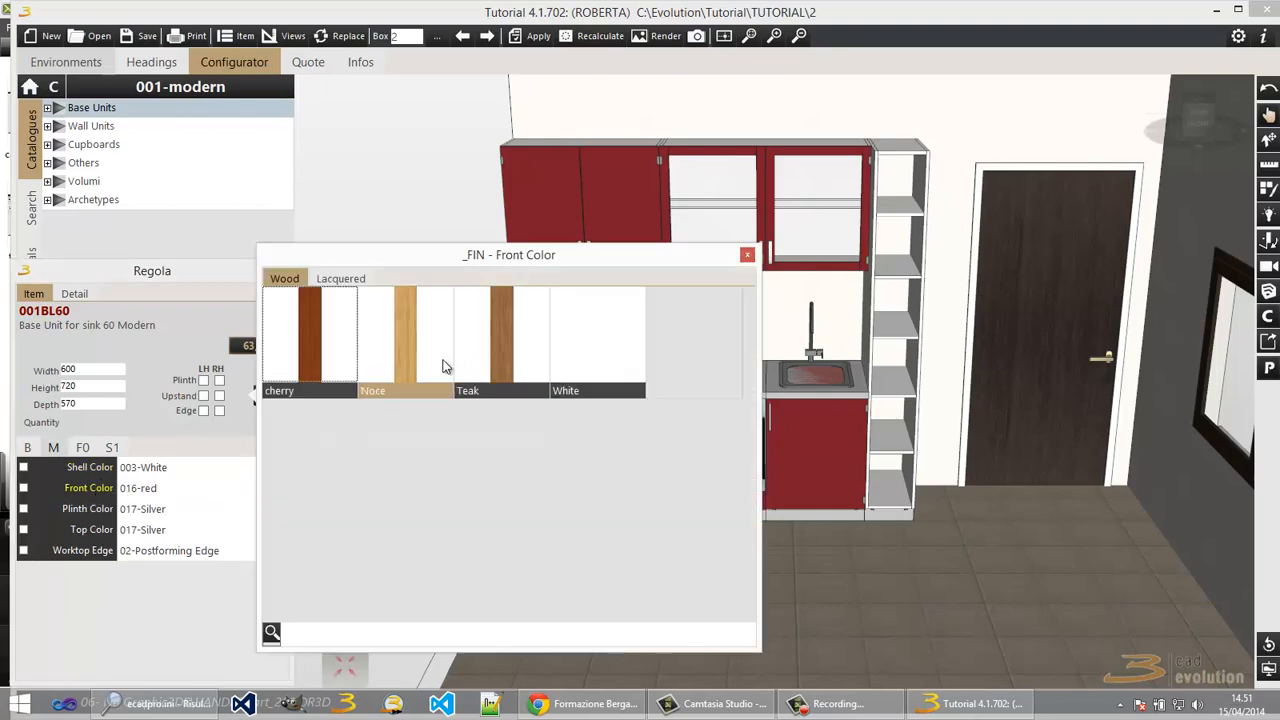
{"action": "double_click", "coordinate": [404, 346]}
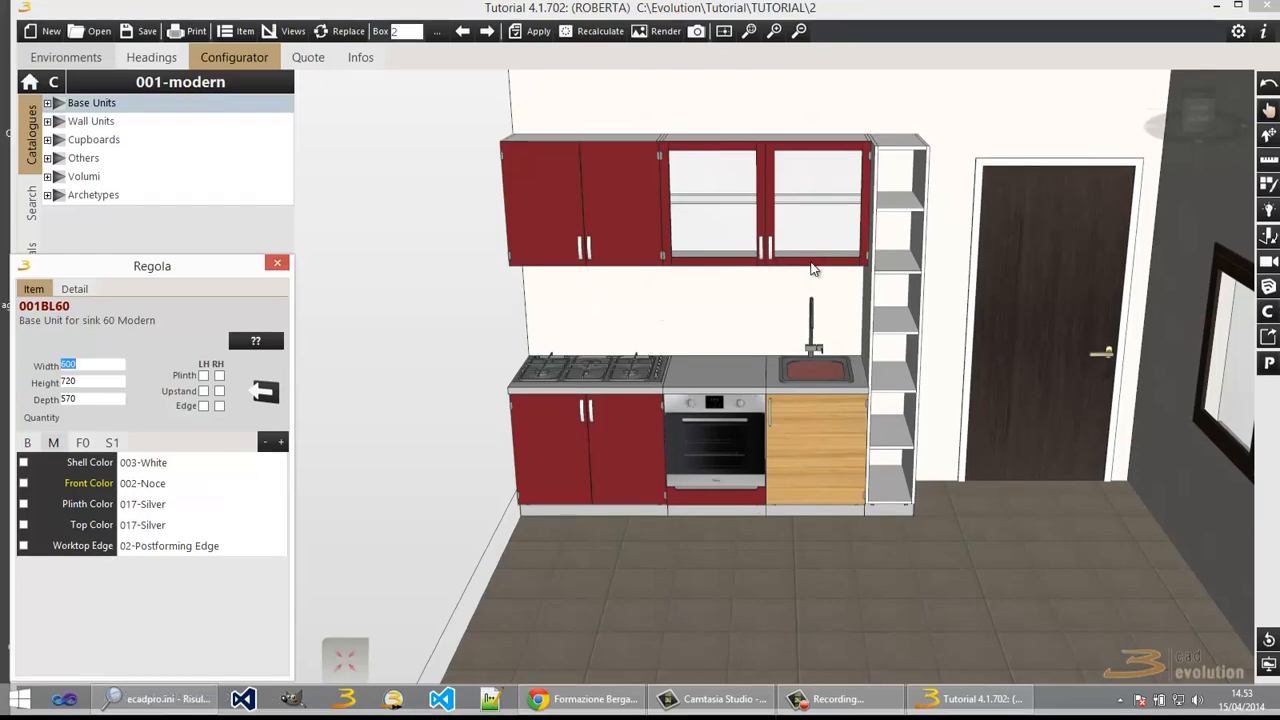
Step: Apply the Noce front colour to the base units only, excluding wall units 001PE120 and 001PE90 and cupboard 001CO30
{"action": "left_click", "coordinate": [1268, 112]}
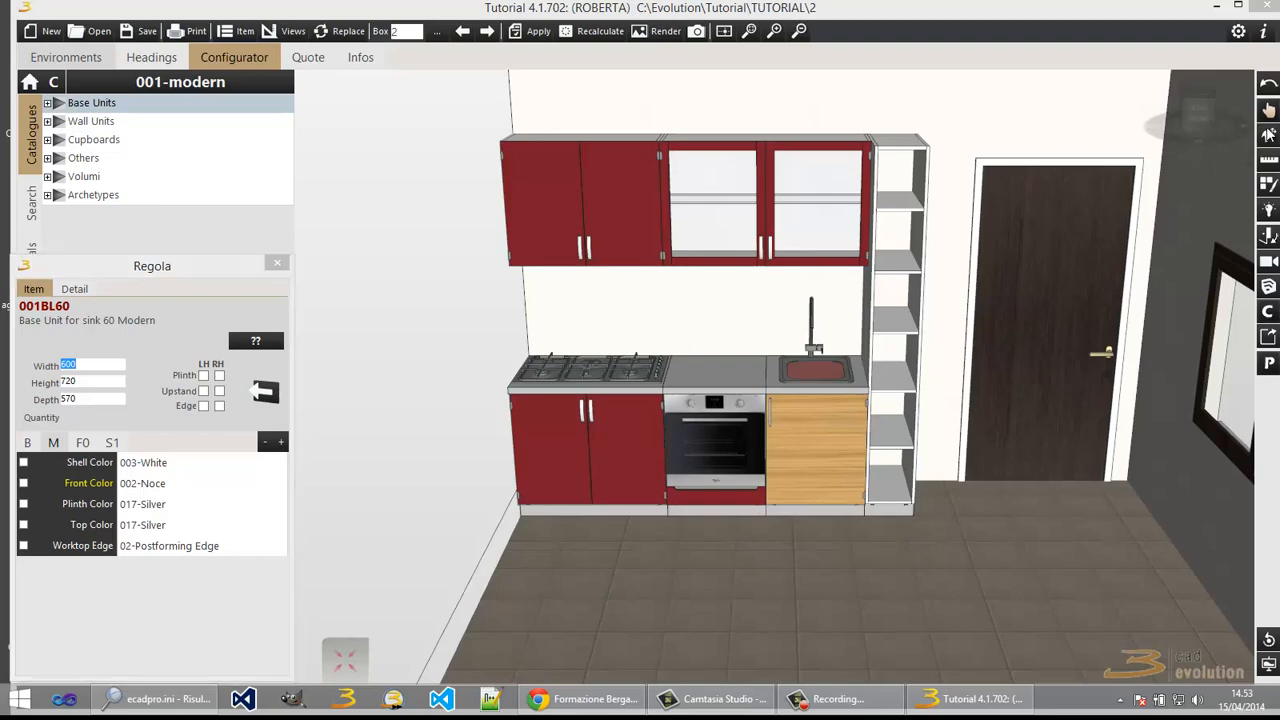
{"action": "left_click", "coordinate": [532, 31]}
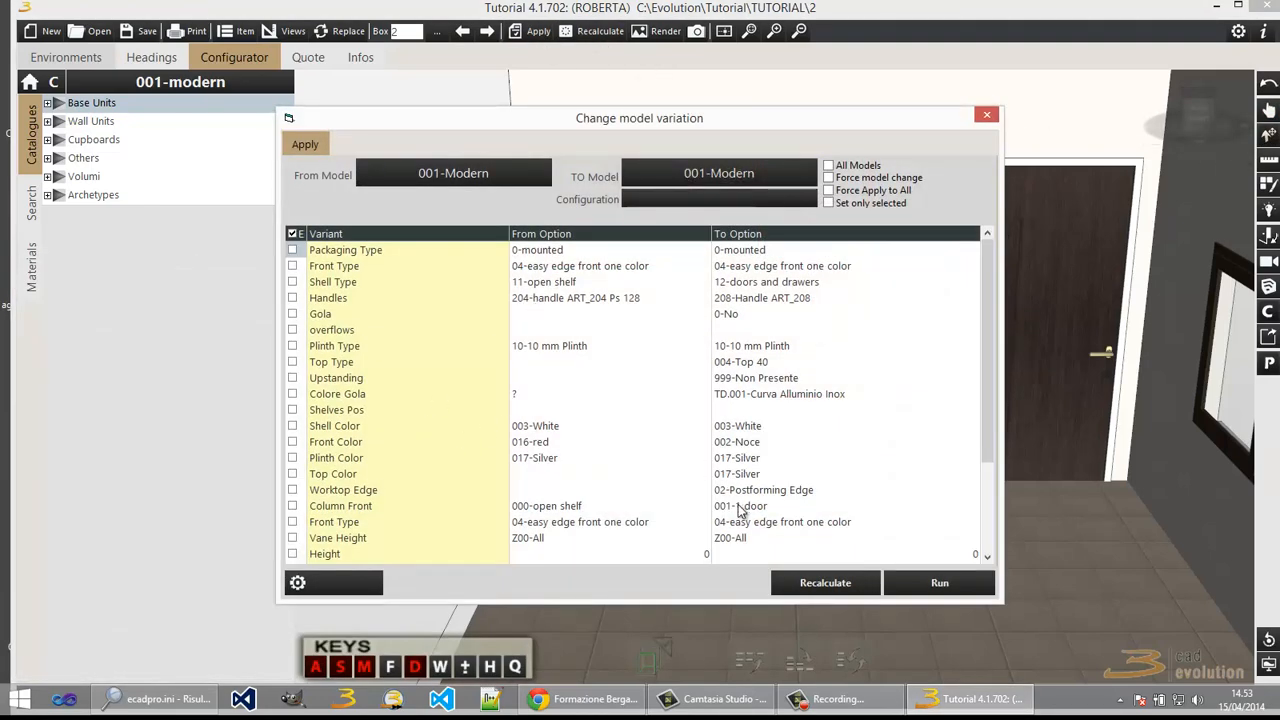
{"action": "left_click", "coordinate": [292, 442]}
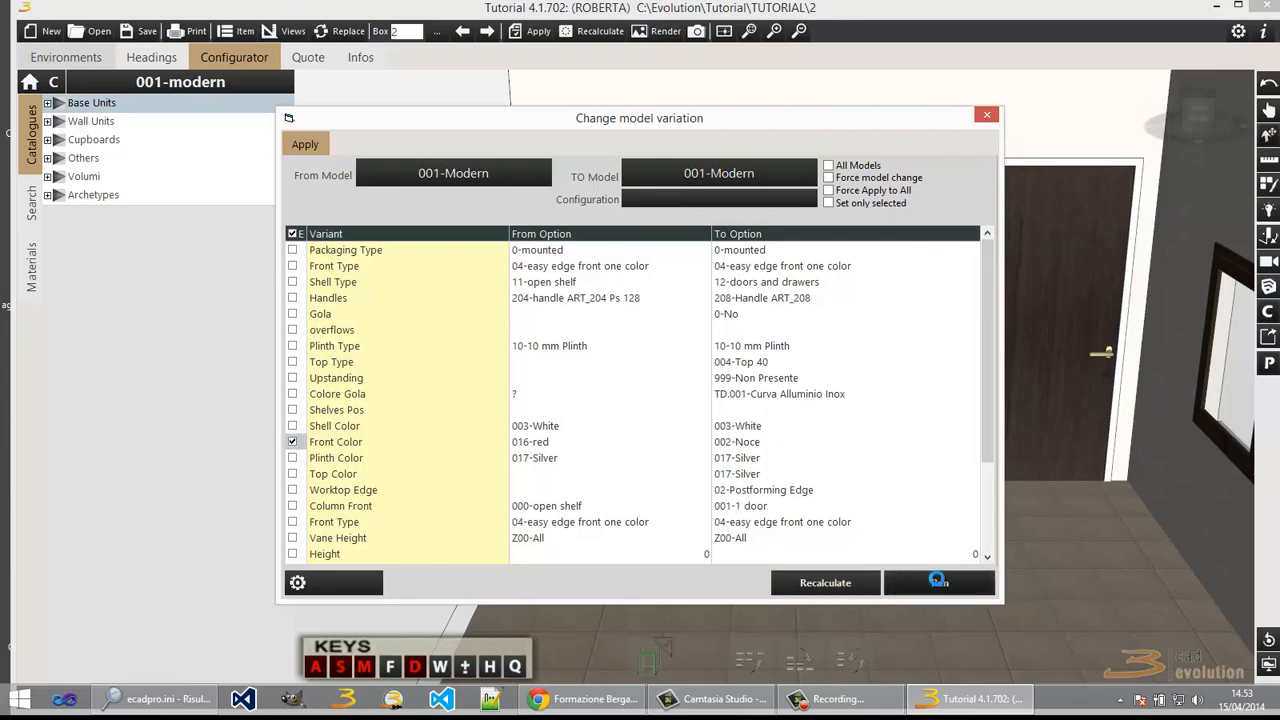
{"action": "left_click", "coordinate": [938, 582]}
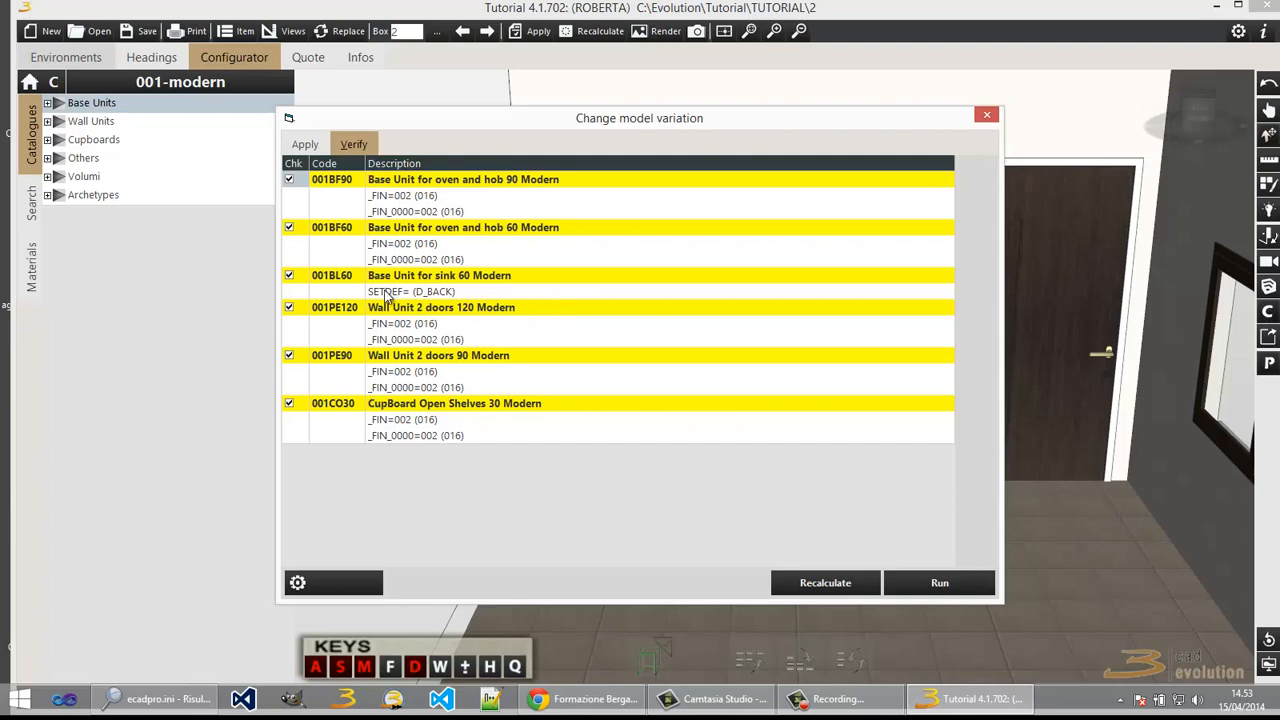
{"action": "left_click", "coordinate": [289, 307]}
{"action": "left_click", "coordinate": [289, 355]}
{"action": "left_click", "coordinate": [289, 403]}
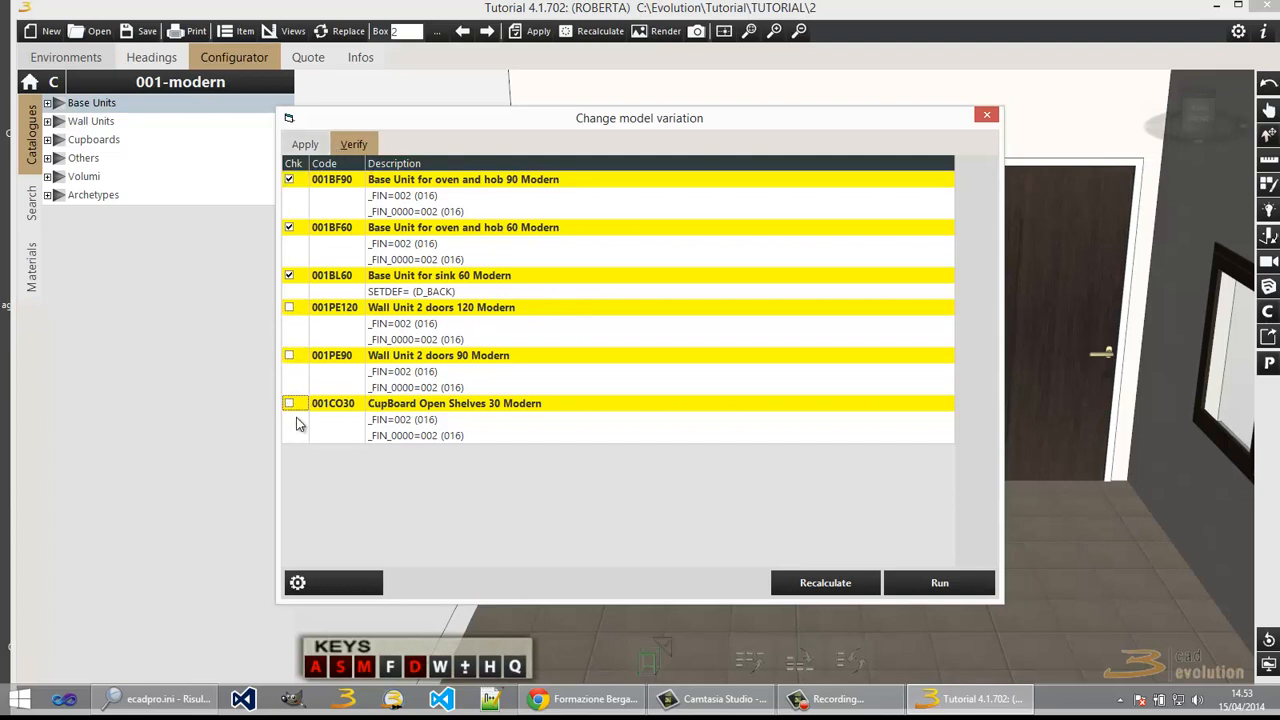
{"action": "left_click", "coordinate": [945, 583]}
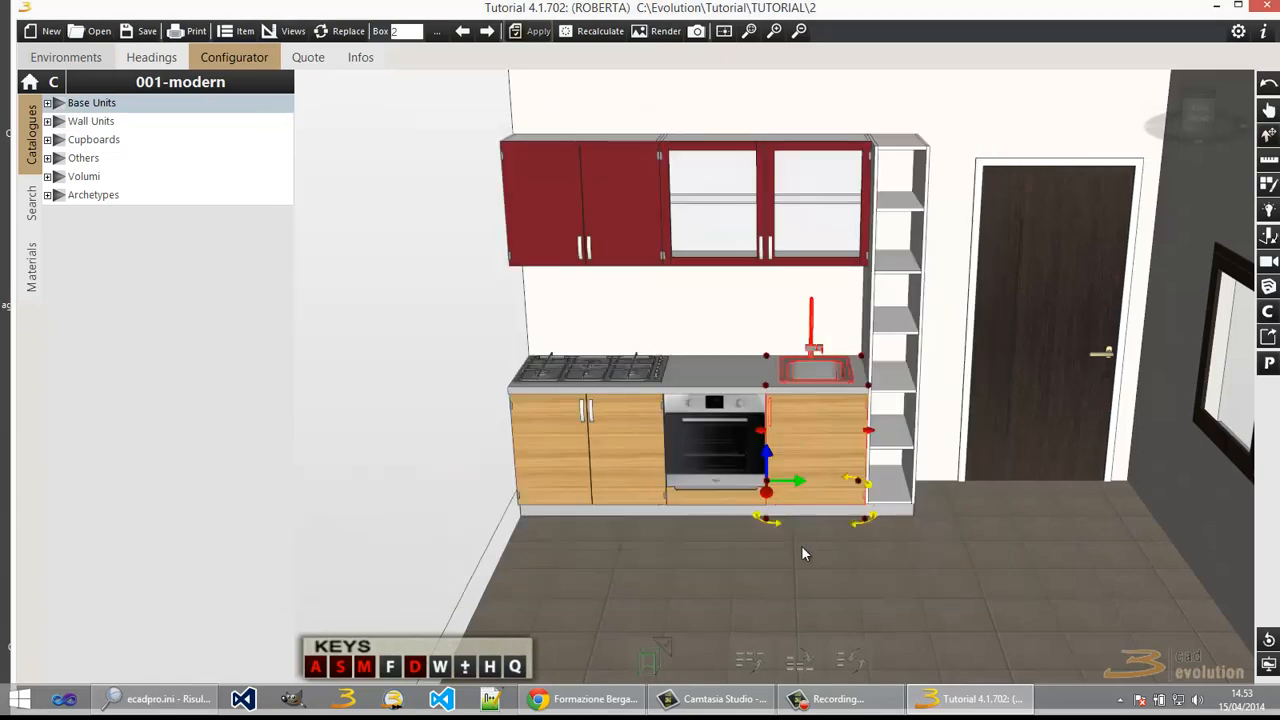
Step: Apply the Noce front colour to the two wall units and the open cupboard as well
{"action": "left_click", "coordinate": [528, 31]}
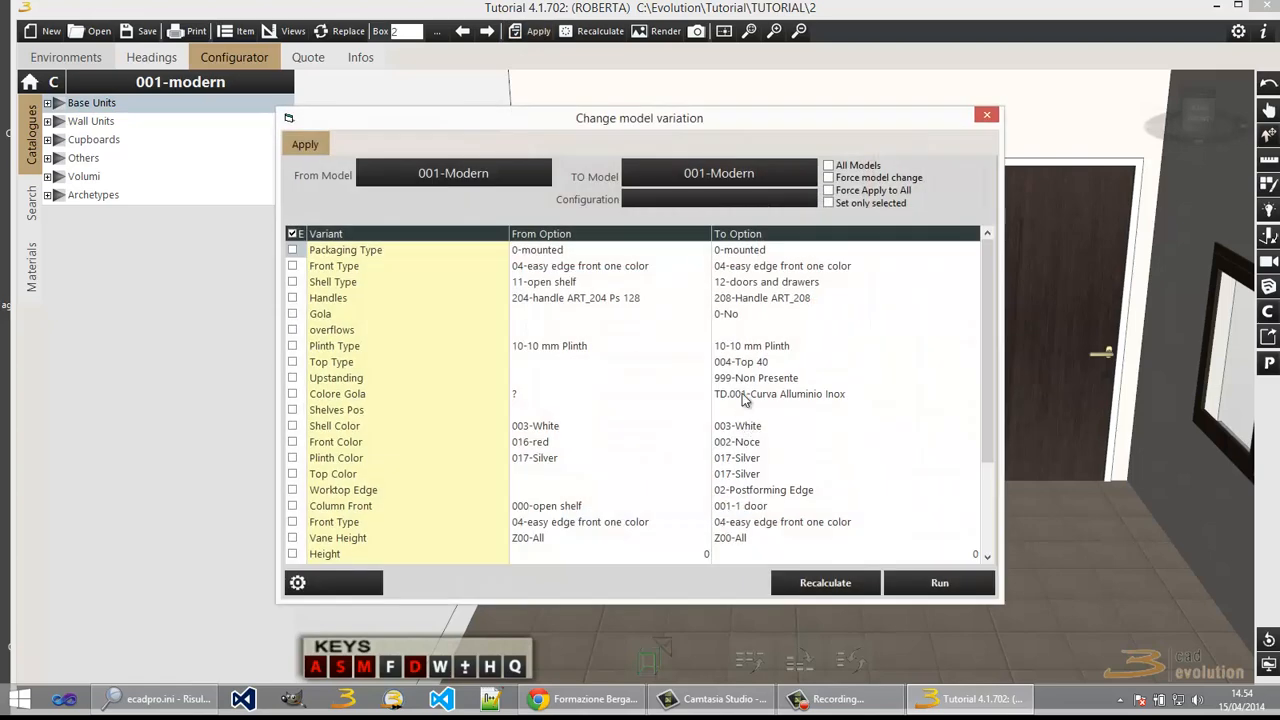
{"action": "left_click", "coordinate": [293, 442]}
{"action": "left_click", "coordinate": [925, 583]}
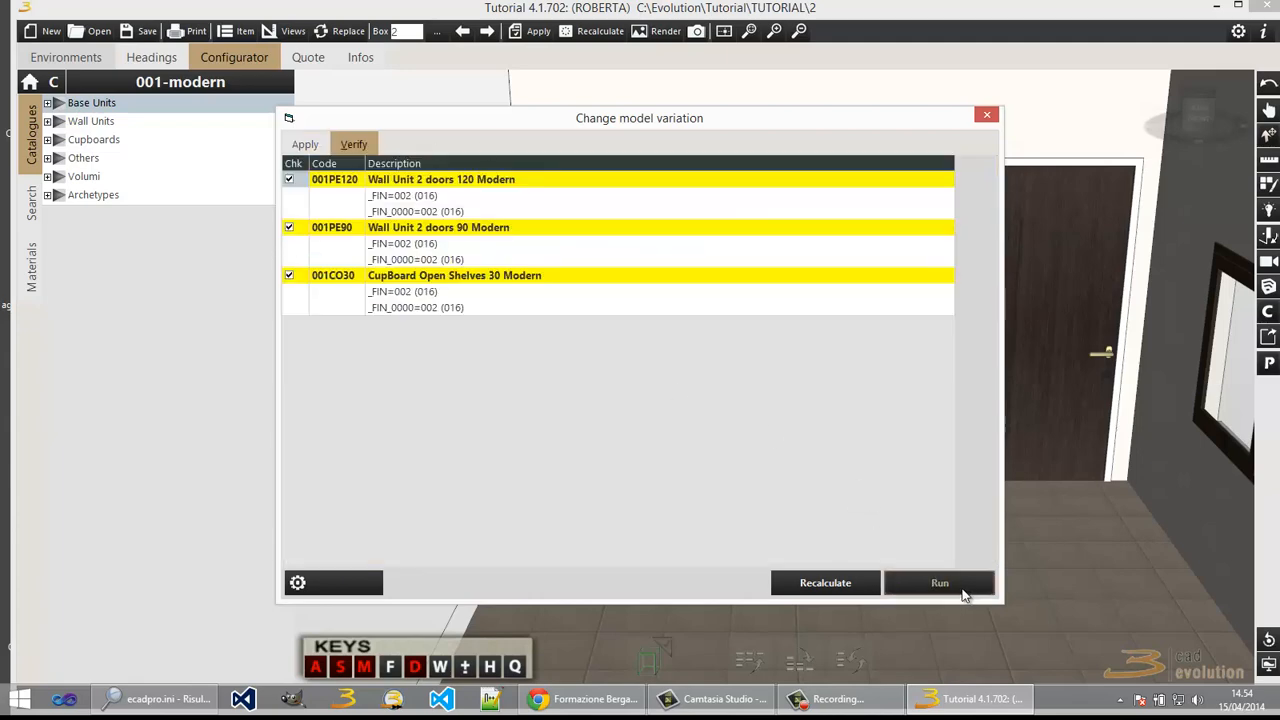
{"action": "left_click", "coordinate": [950, 584]}
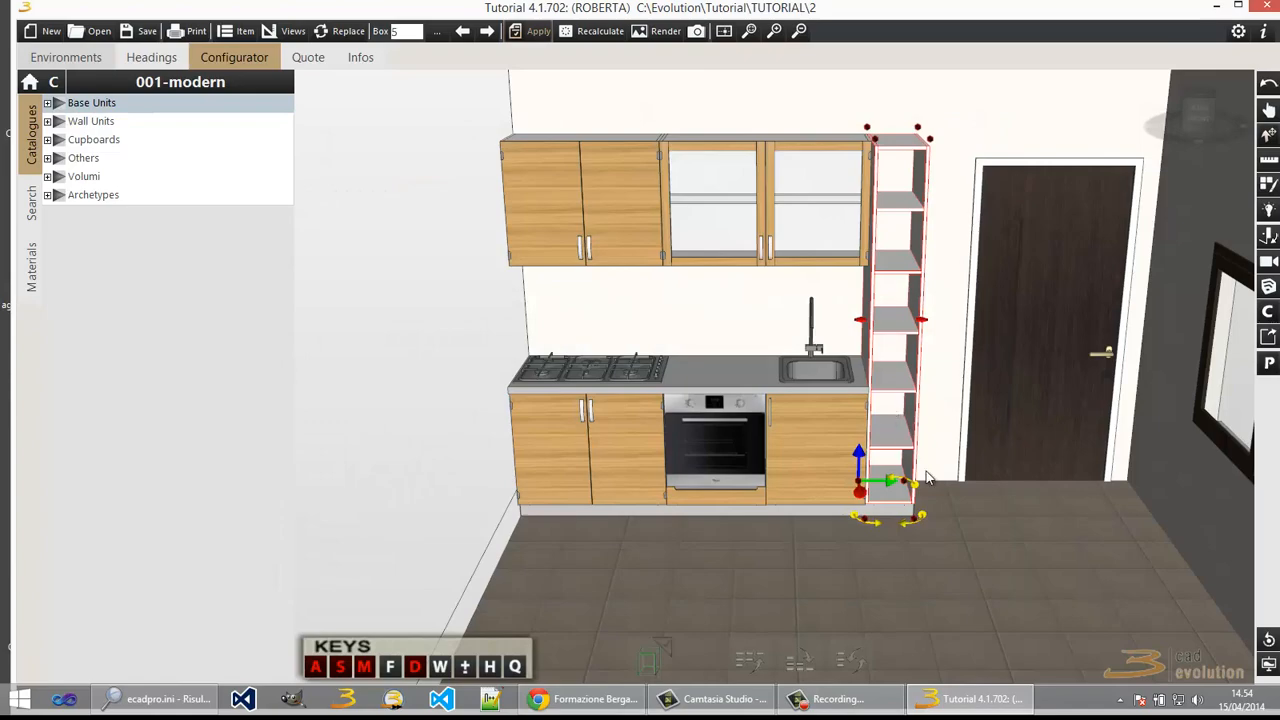
Step: Enable the right-hand side plinth on open cupboard 001CO30
{"action": "middle_click_drag", "start_coordinate": [953, 528], "coordinate": [911, 514]}
{"action": "double_click", "coordinate": [990, 449]}
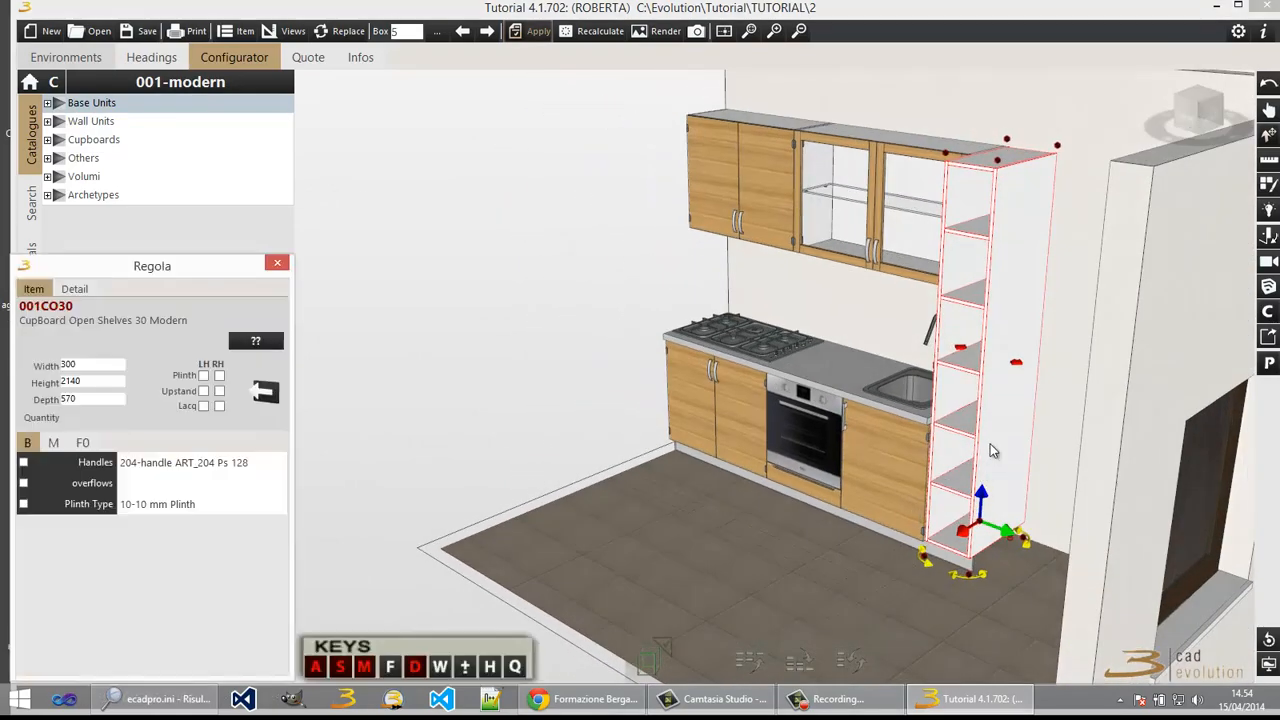
{"action": "left_click", "coordinate": [219, 375]}
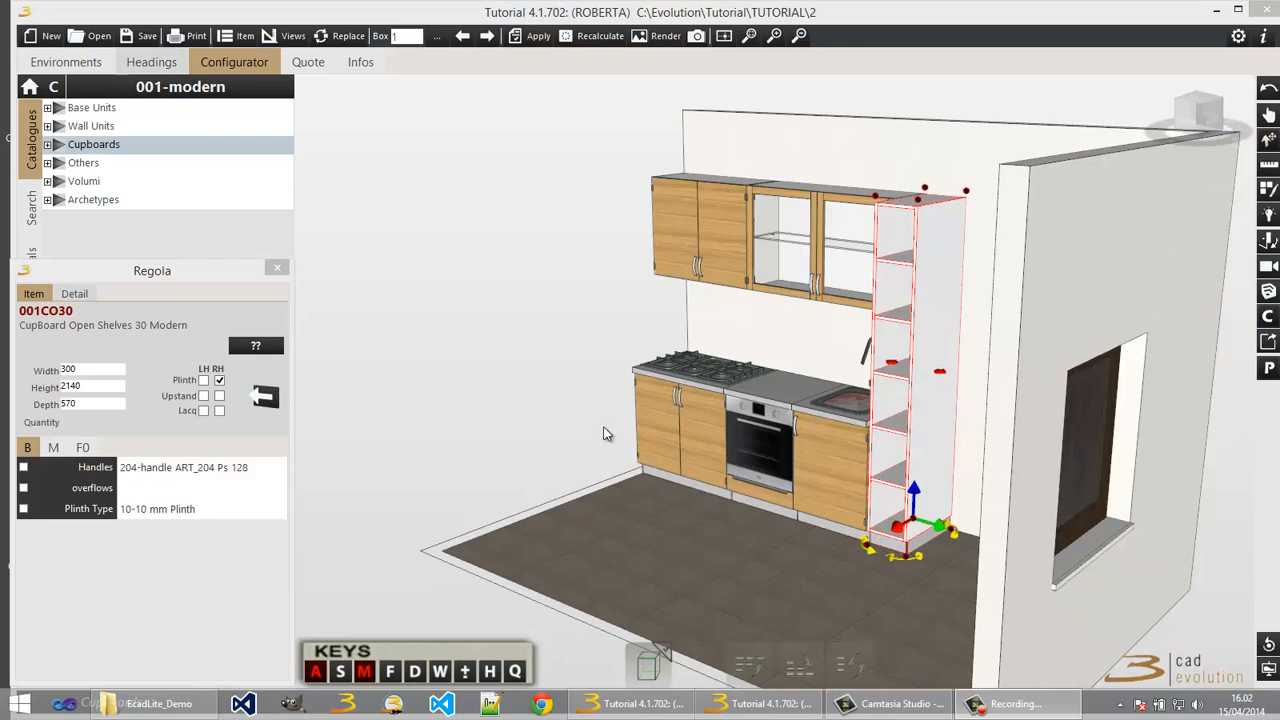
{"action": "left_click", "coordinate": [919, 424]}
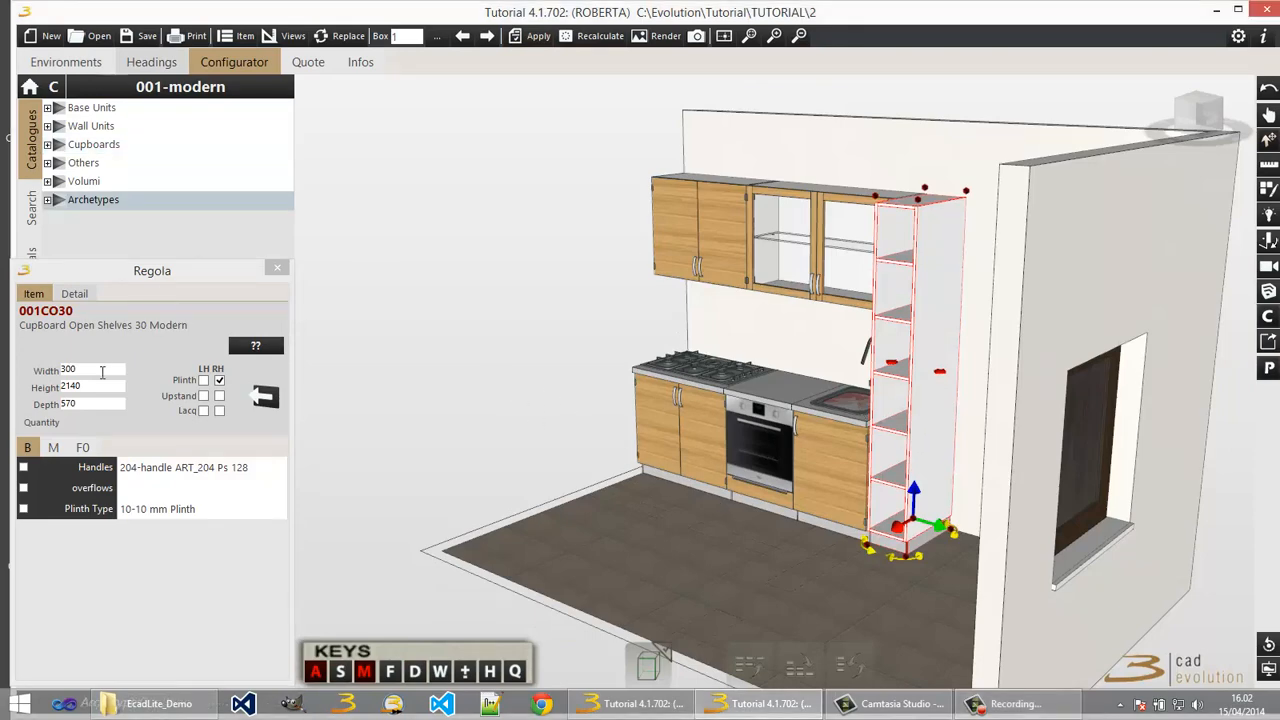
Step: Set the open cupboard's shell colour to 002-Noce and recalculate the kitchen composition
{"action": "left_click", "coordinate": [53, 447]}
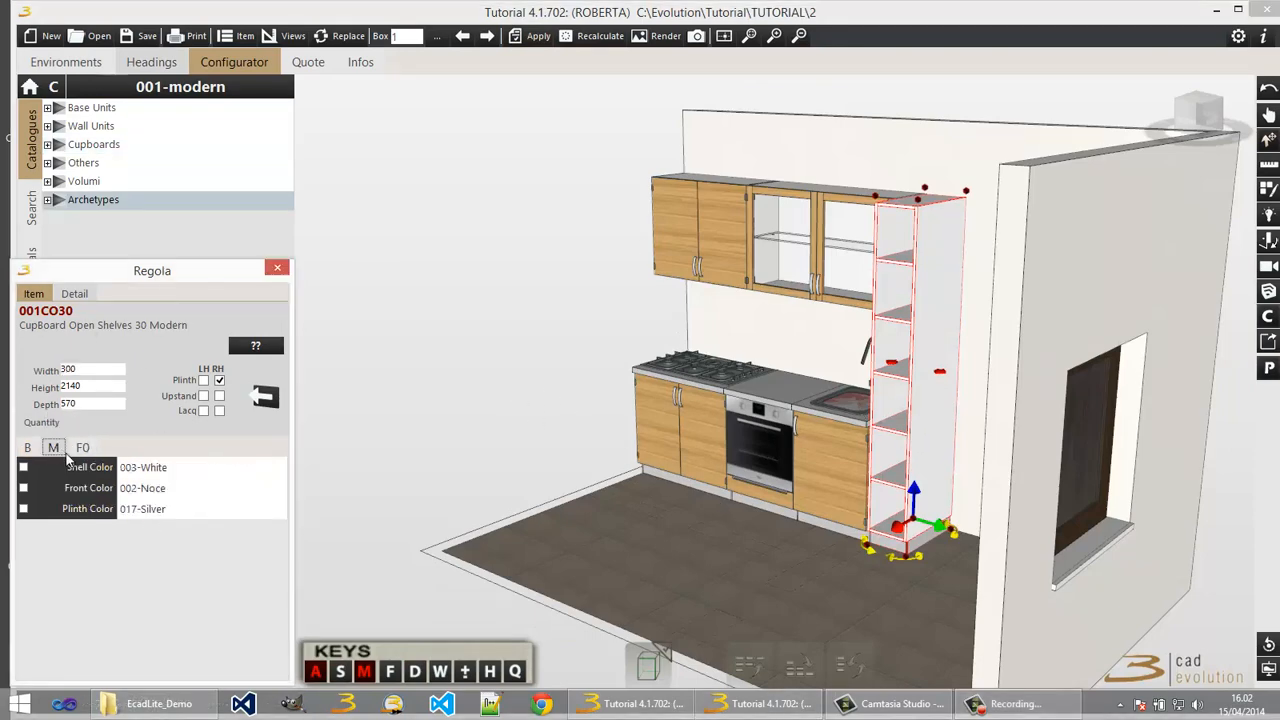
{"action": "left_click", "coordinate": [150, 467]}
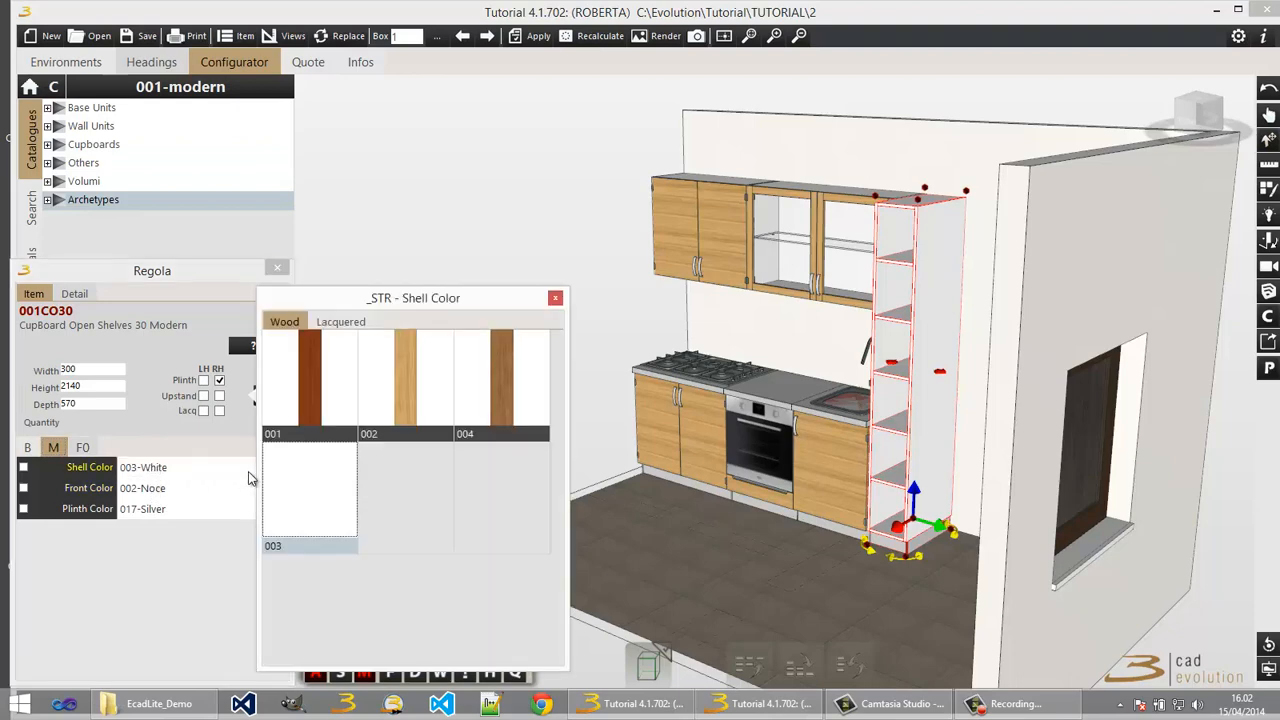
{"action": "left_click", "coordinate": [421, 358]}
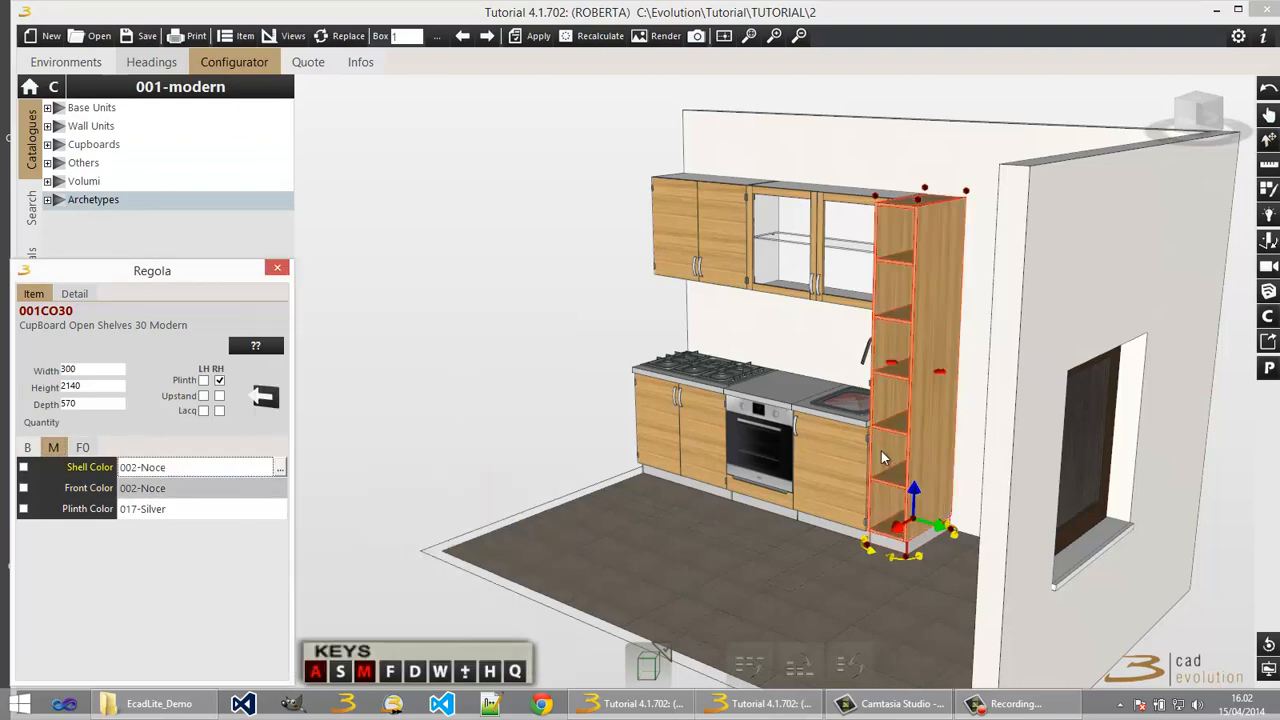
{"action": "left_click", "coordinate": [595, 36]}
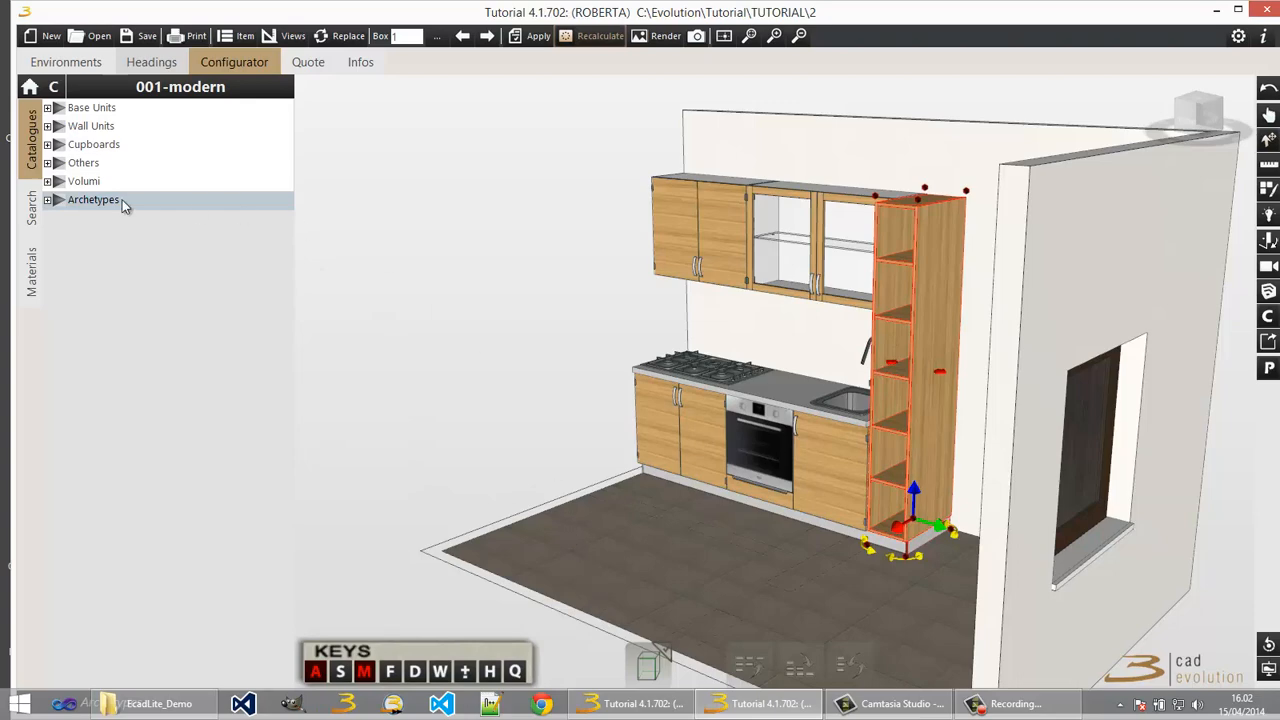
Step: Place the round black Tulip Dining table from the 999-complementi catalogue on the floor in front of the kitchen
{"action": "left_click", "coordinate": [55, 89]}
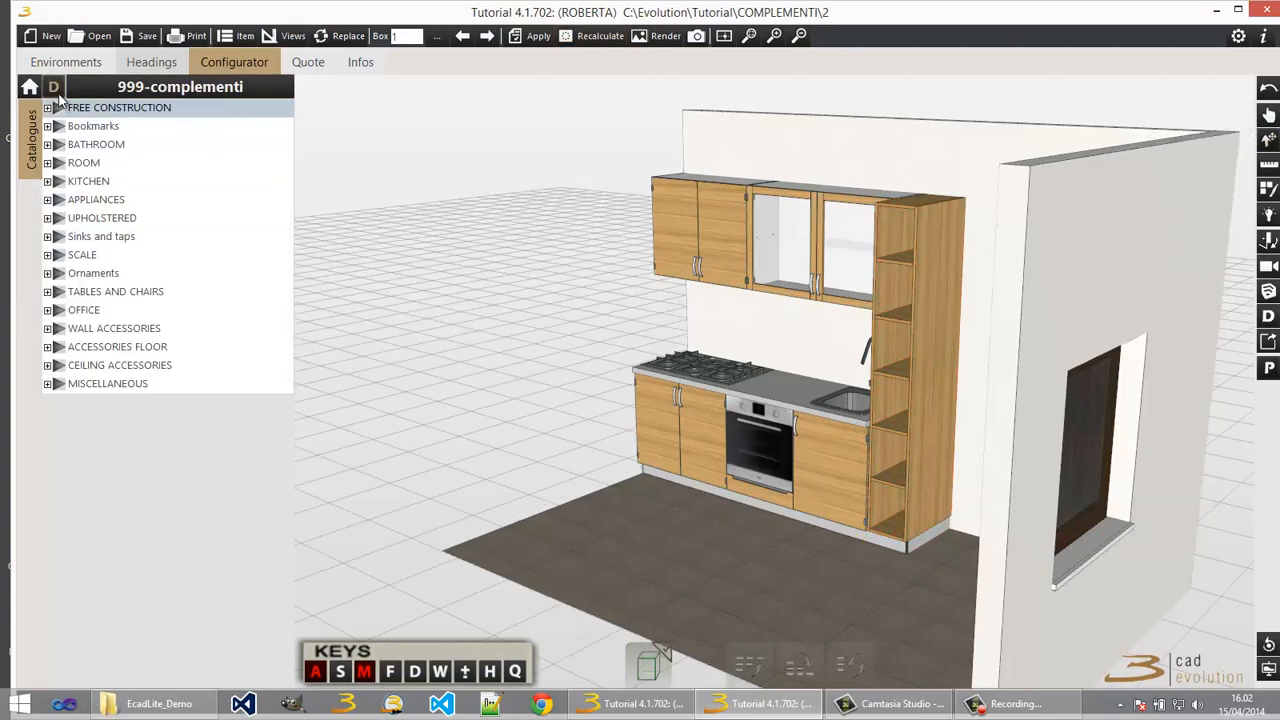
{"action": "double_click", "coordinate": [72, 292]}
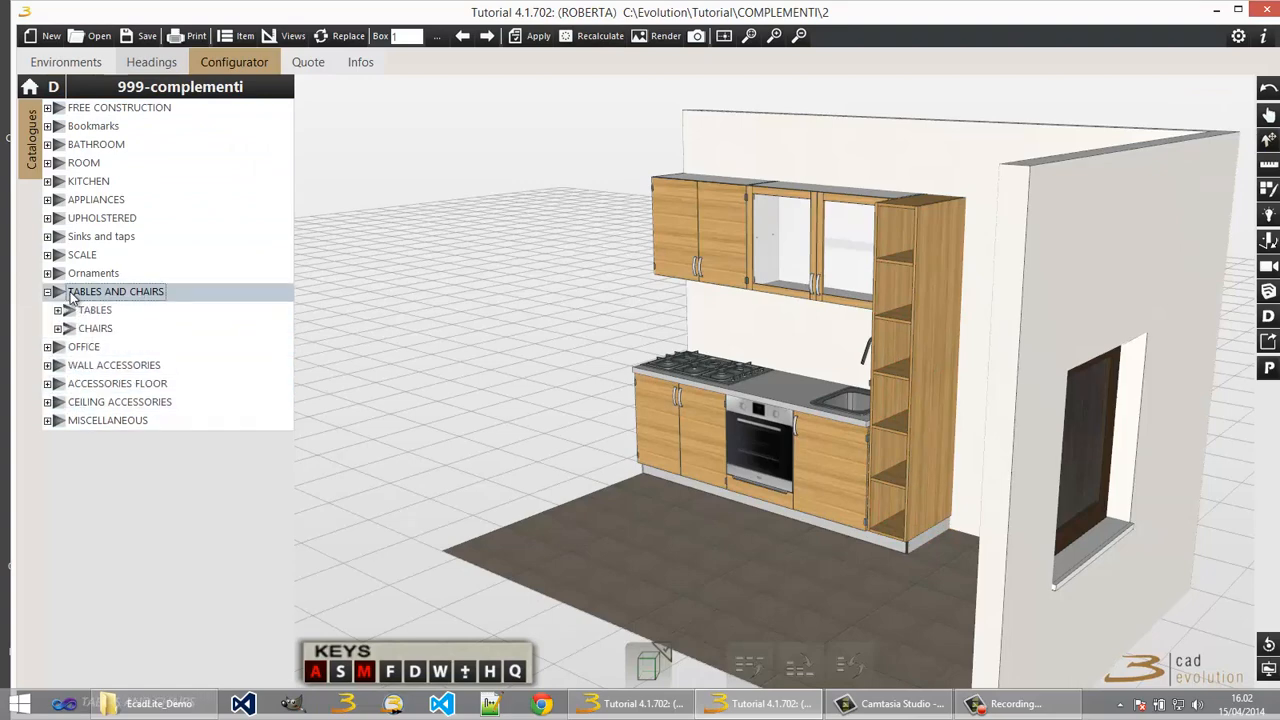
{"action": "double_click", "coordinate": [80, 310]}
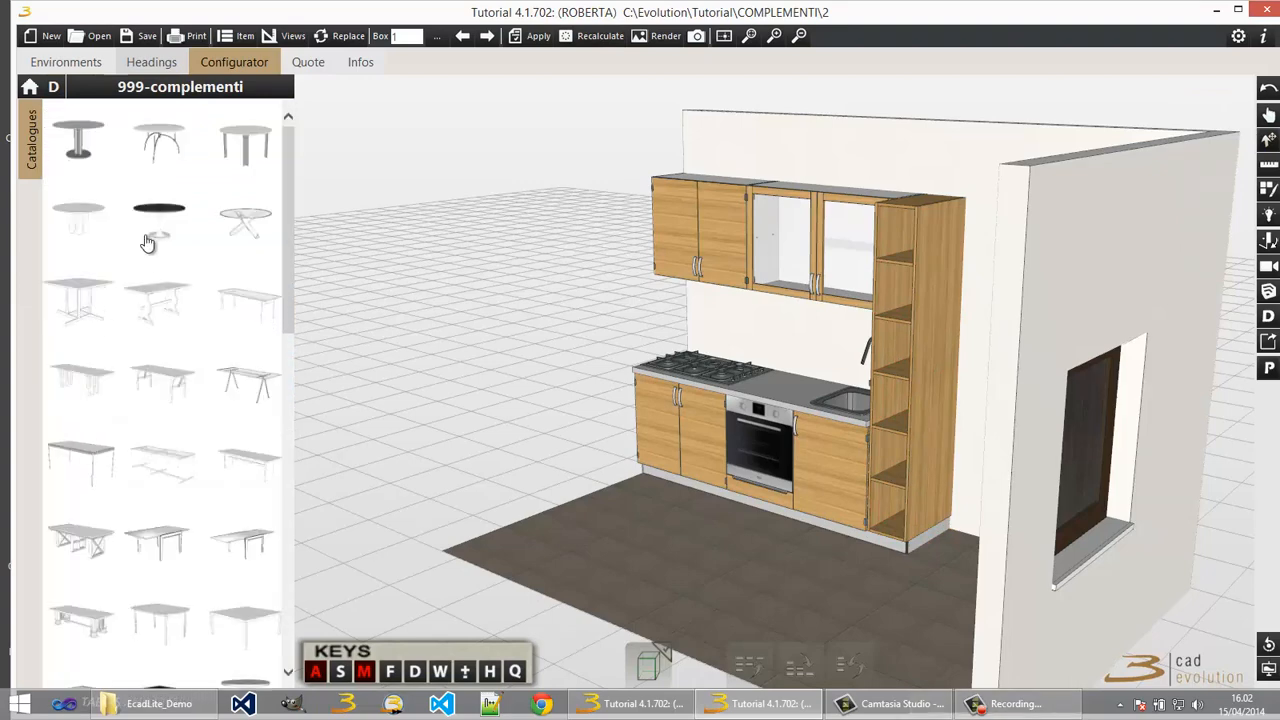
{"action": "left_click", "coordinate": [168, 243]}
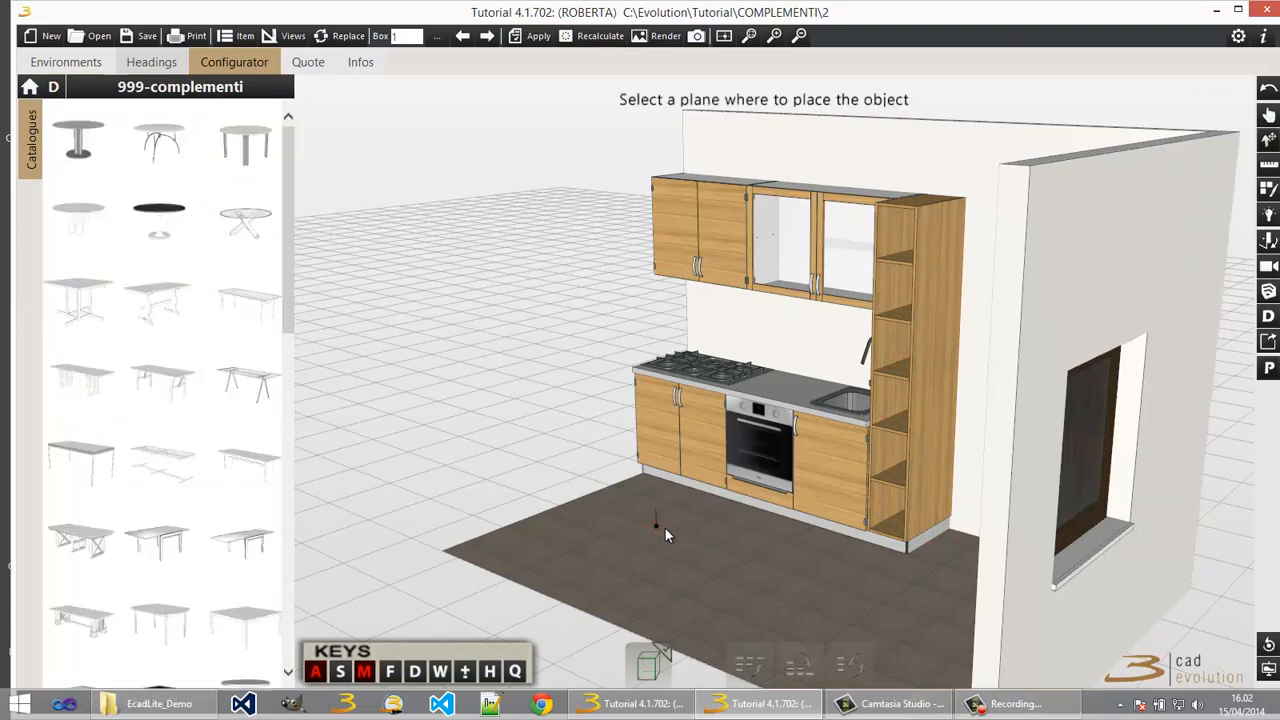
{"action": "left_click", "coordinate": [695, 580]}
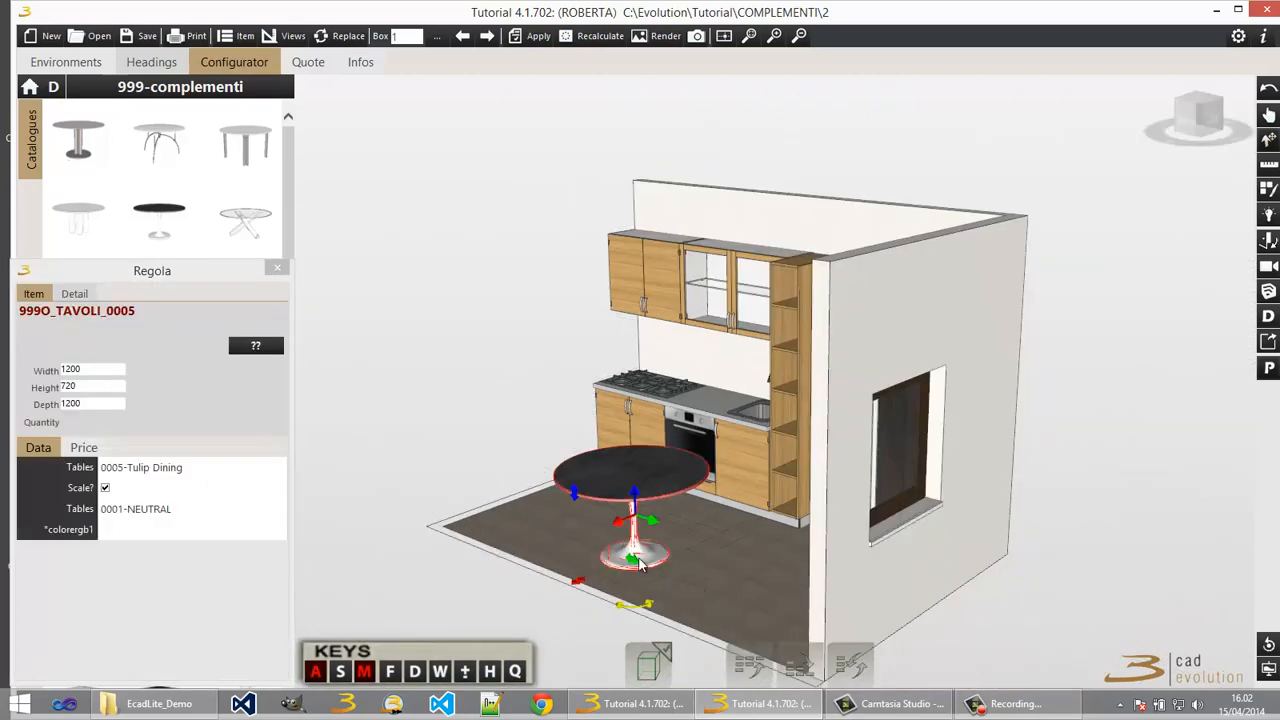
Step: Set the Tulip Dining table's base finish to 0003-WOOD 2 after comparing it with WOOD 3 and WOOD 4
{"action": "left_click", "coordinate": [155, 514]}
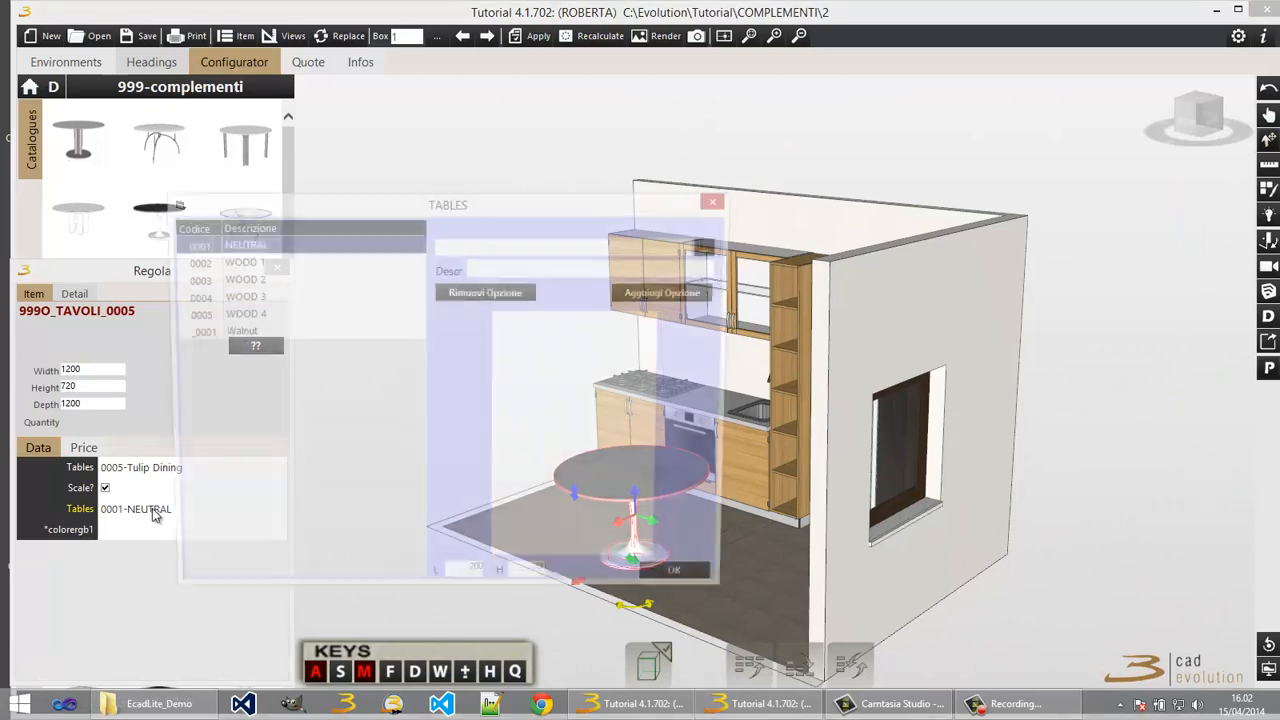
{"action": "left_click", "coordinate": [262, 297]}
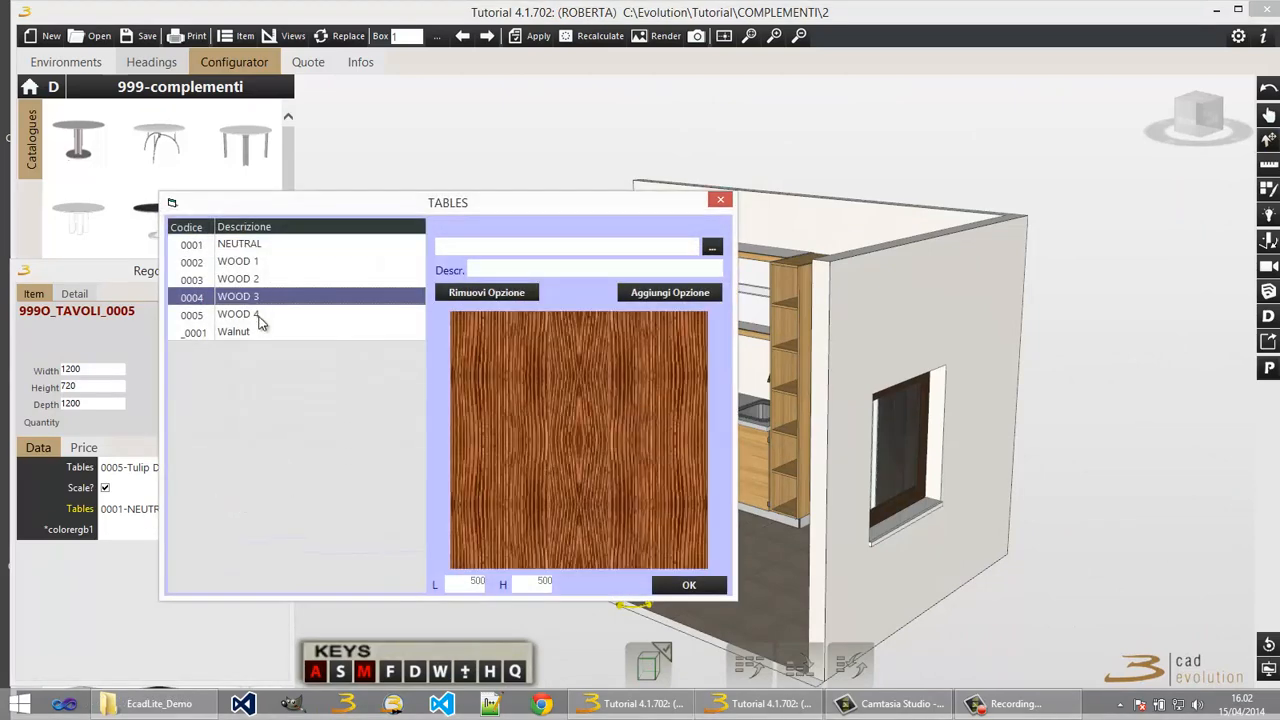
{"action": "left_click", "coordinate": [258, 318]}
{"action": "left_click", "coordinate": [262, 281]}
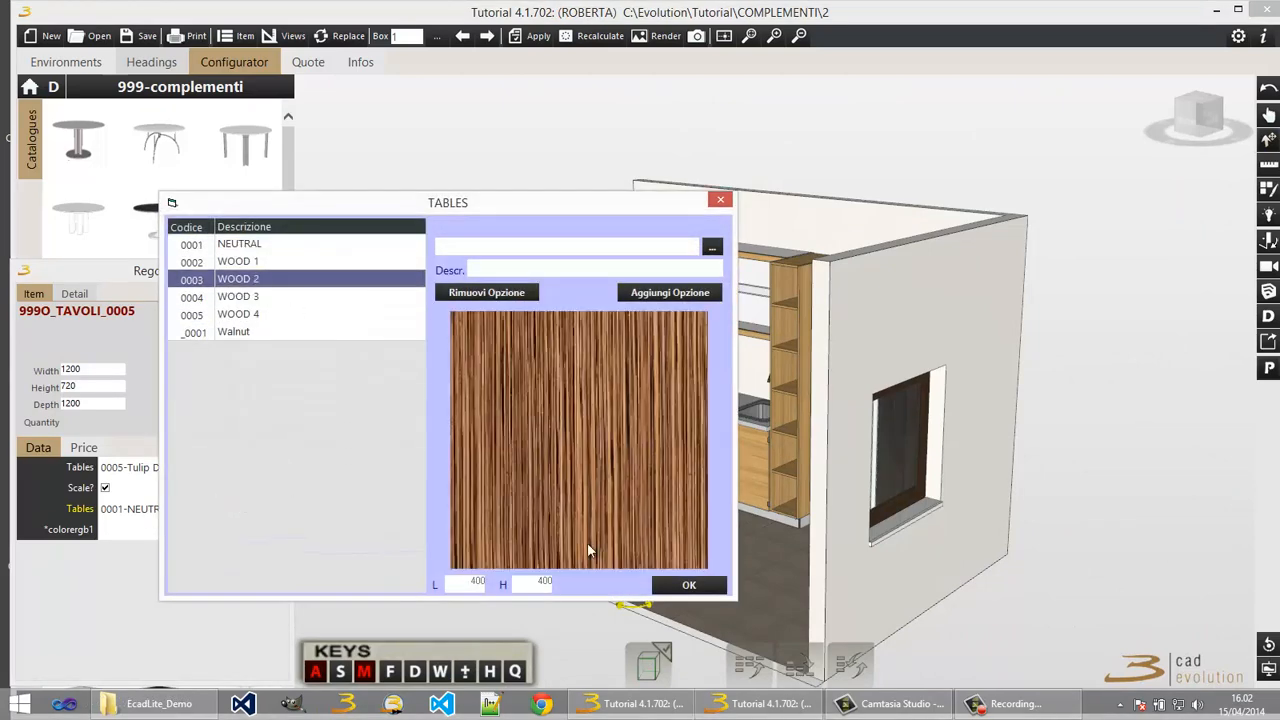
{"action": "left_click", "coordinate": [688, 585]}
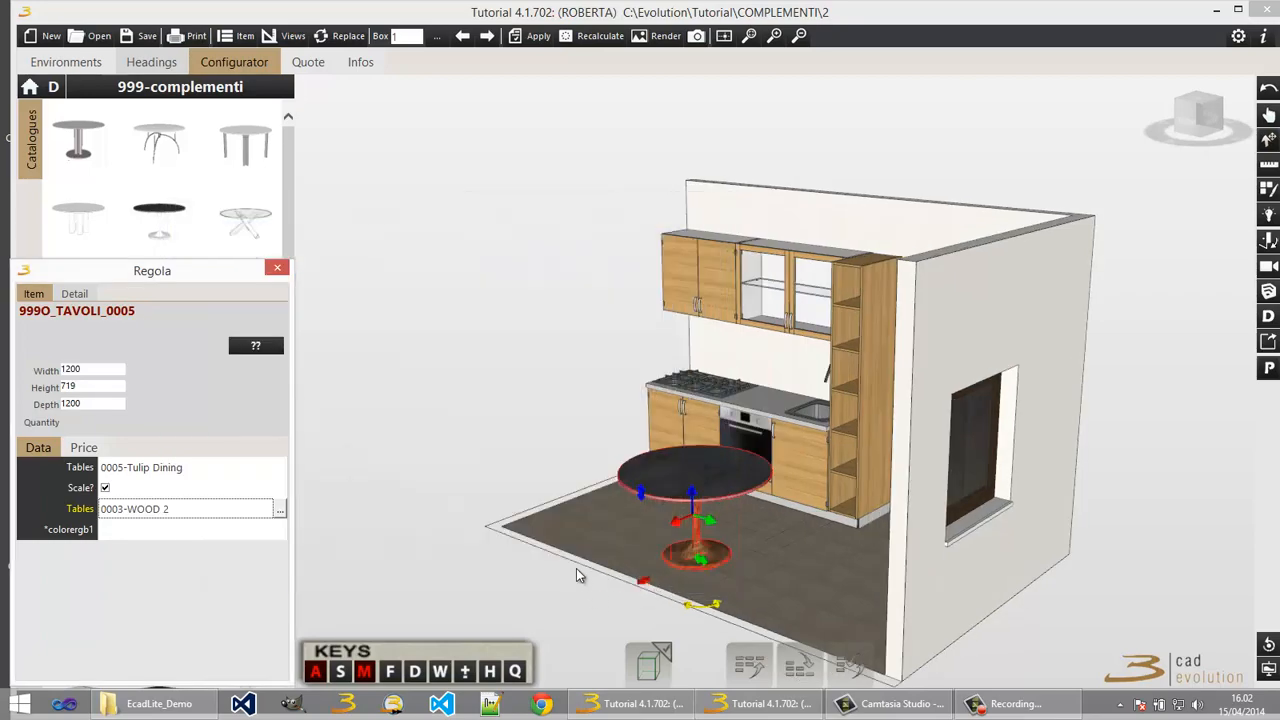
{"action": "left_click", "coordinate": [569, 545]}
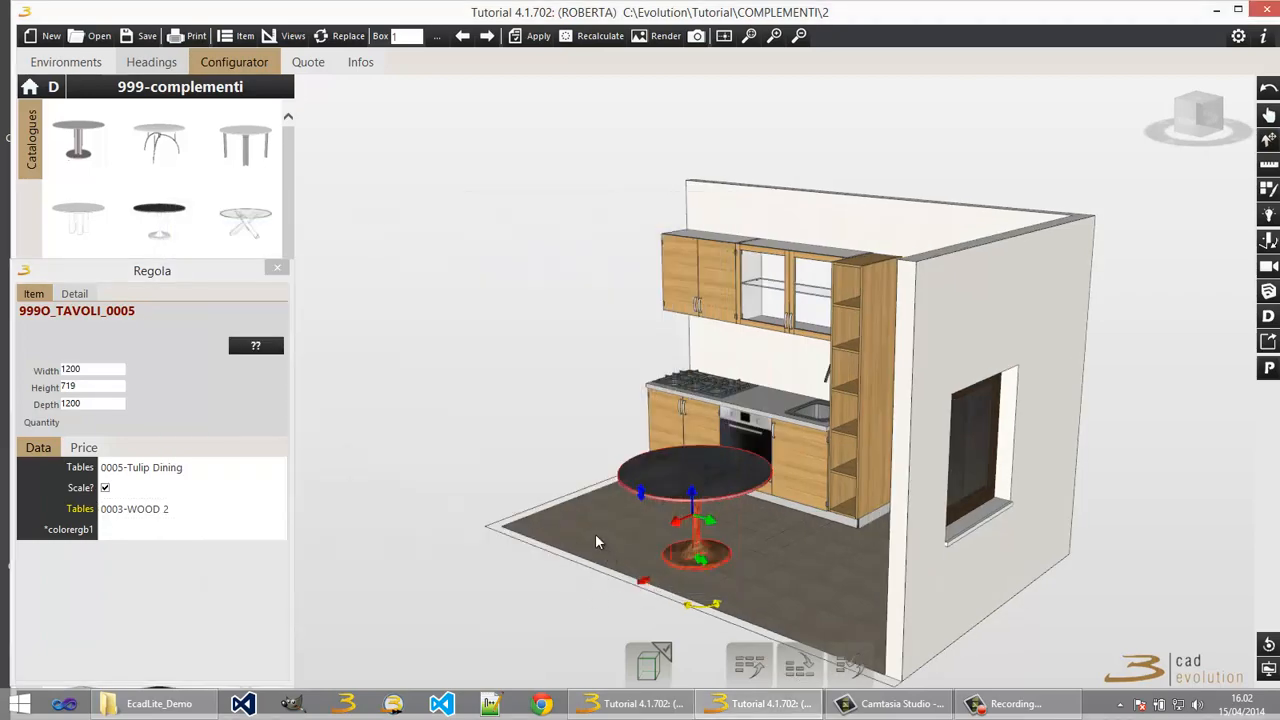
{"action": "middle_click_drag", "start_coordinate": [598, 540], "coordinate": [655, 530]}
{"action": "scroll", "coordinate": [655, 528], "scroll_direction": "up", "scroll_amount": 3}
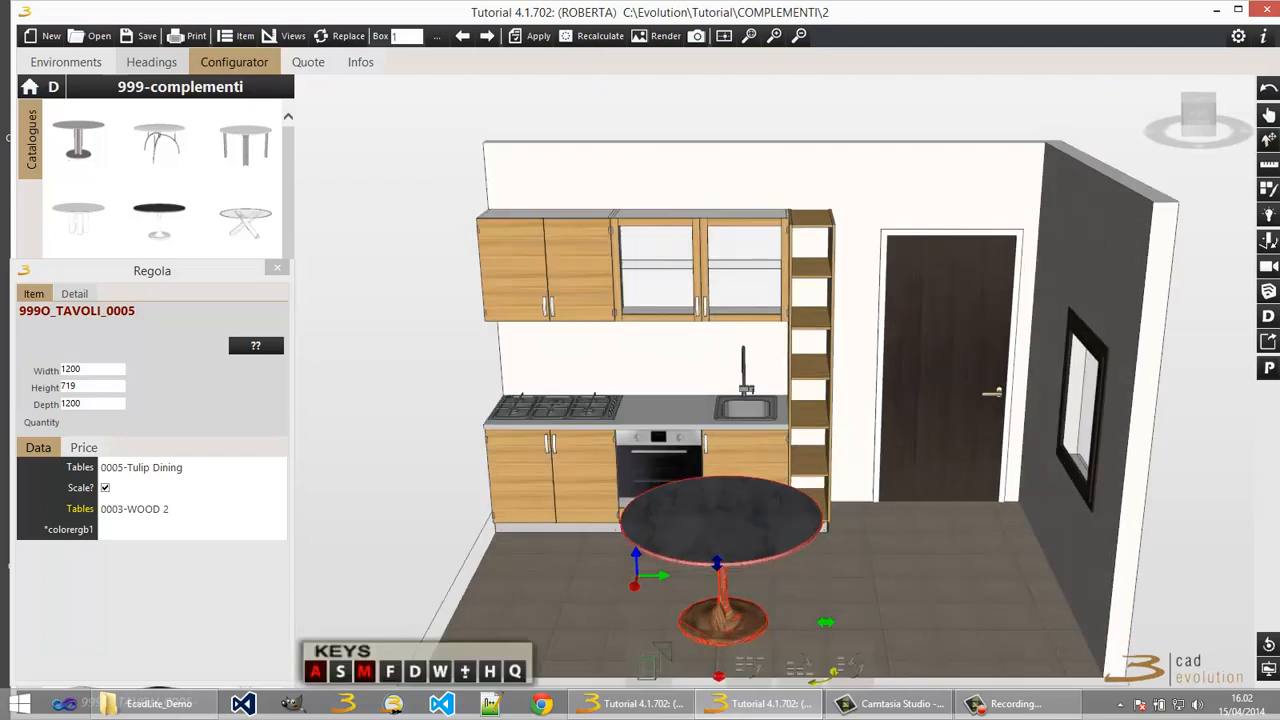
Step: Open and close the doors of both wall units to inspect their interiors, and dismiss the table's properties
{"action": "left_click", "coordinate": [1268, 240]}
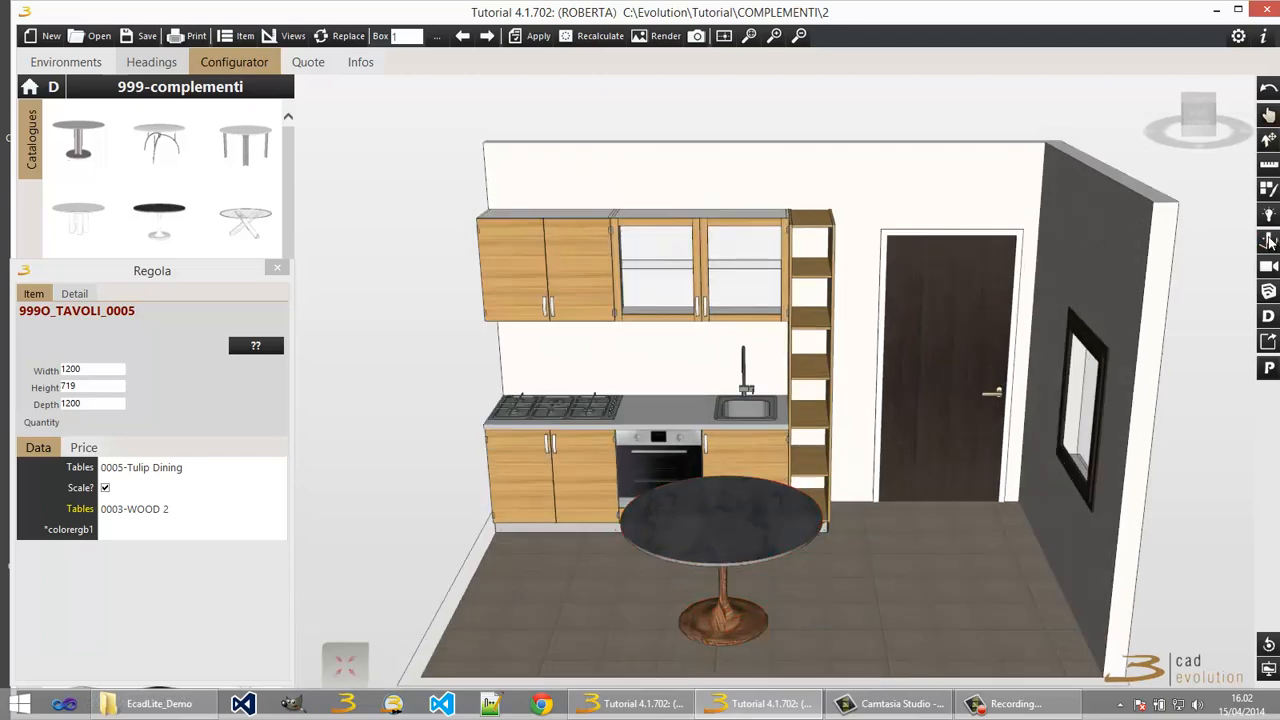
{"action": "left_click", "coordinate": [546, 274]}
{"action": "left_click", "coordinate": [684, 281]}
{"action": "scroll", "coordinate": [678, 298], "scroll_direction": "down", "scroll_amount": 1}
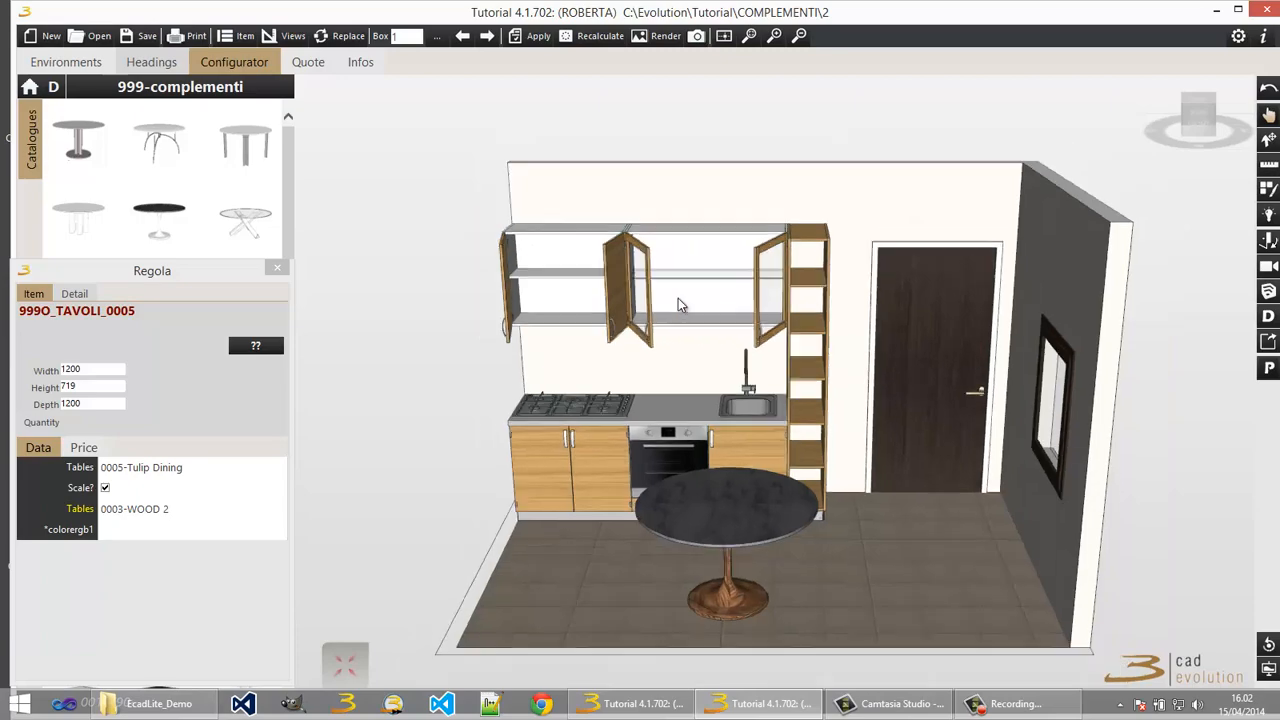
{"action": "scroll", "coordinate": [678, 298], "scroll_direction": "up", "scroll_amount": 4}
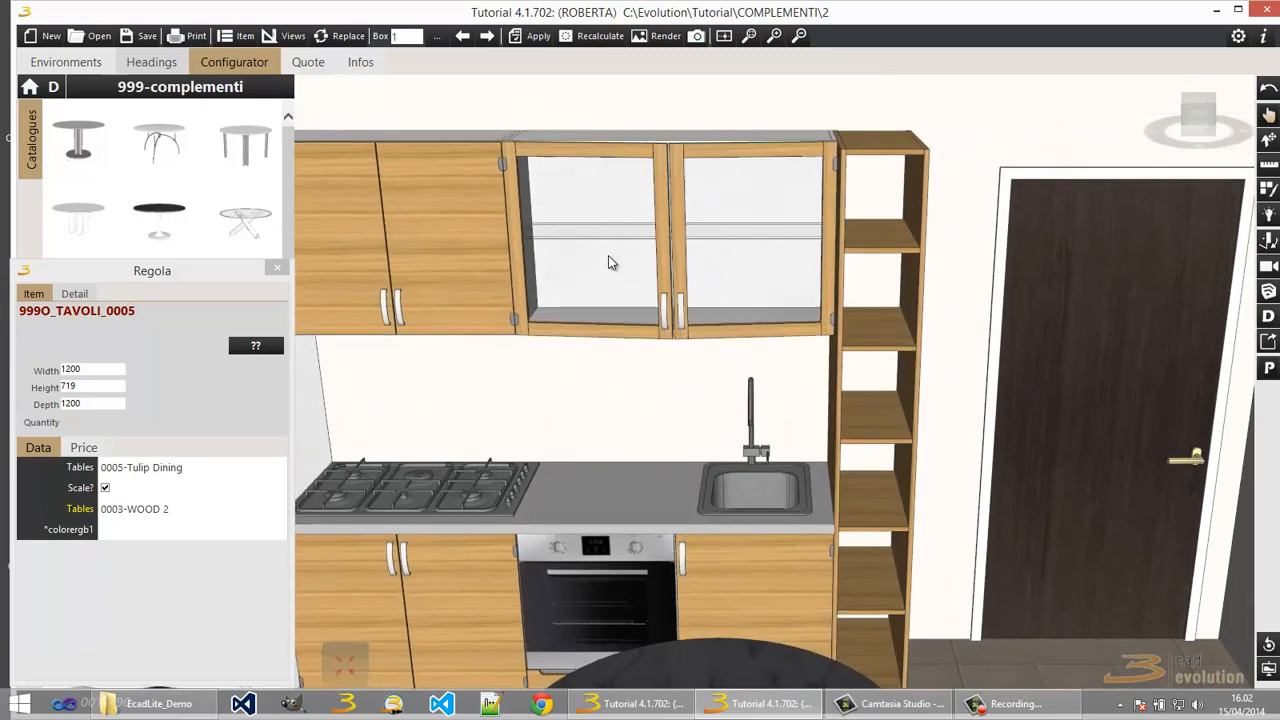
{"action": "left_click", "coordinate": [608, 258]}
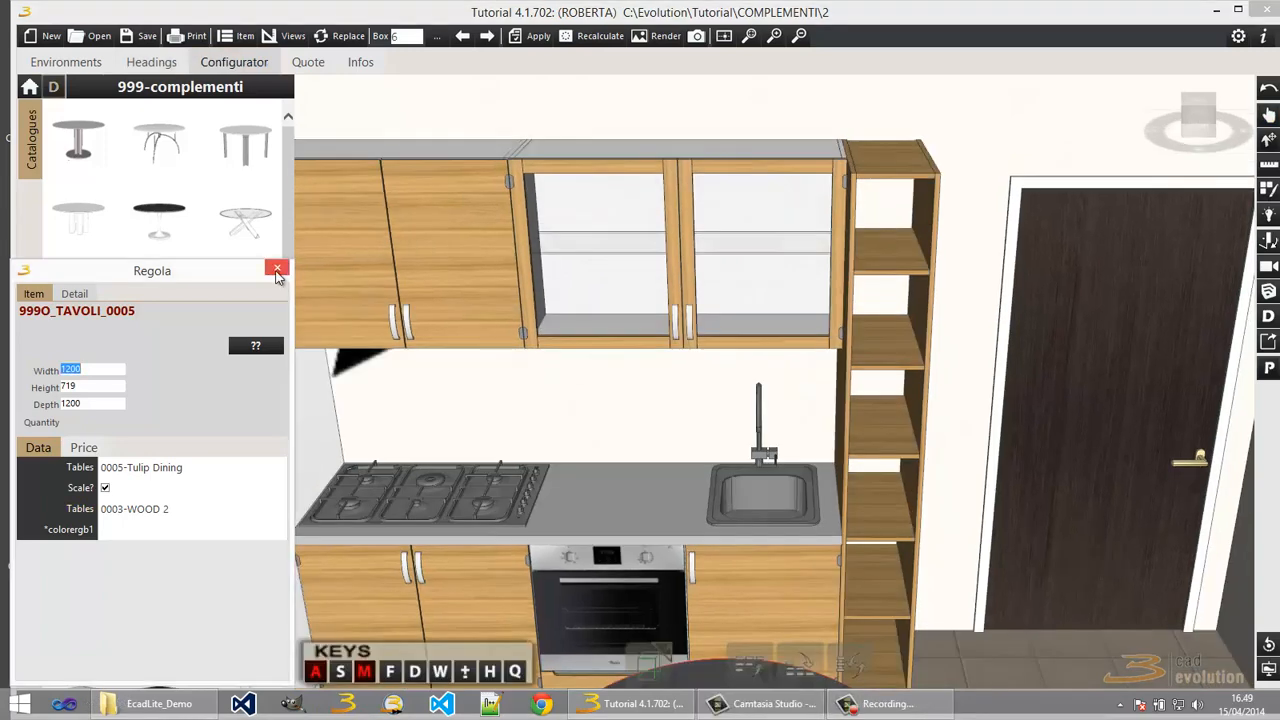
{"action": "left_click", "coordinate": [277, 273]}
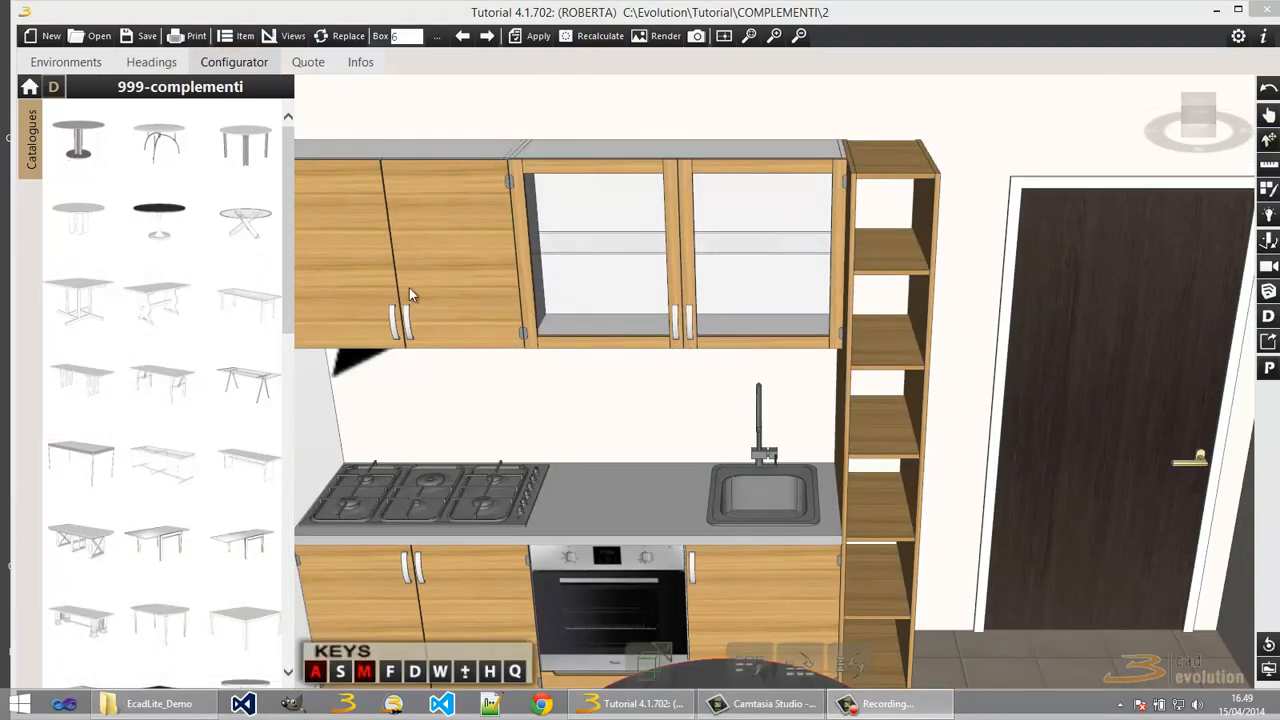
Step: Add three lights to the room: over the hob, on the floor near the window, and at the front-left corner
{"action": "left_click", "coordinate": [1268, 215]}
{"action": "scroll", "coordinate": [791, 391], "scroll_direction": "up", "scroll_amount": 2}
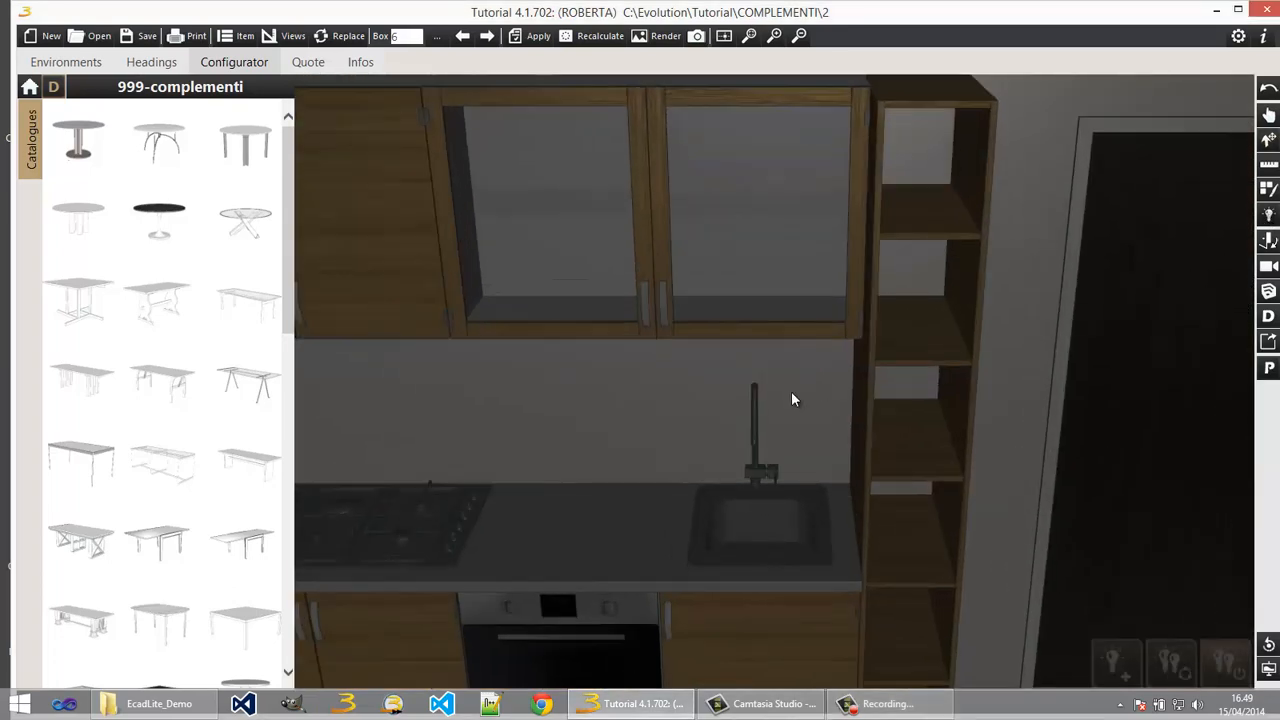
{"action": "scroll", "coordinate": [791, 398], "scroll_direction": "down", "scroll_amount": 3}
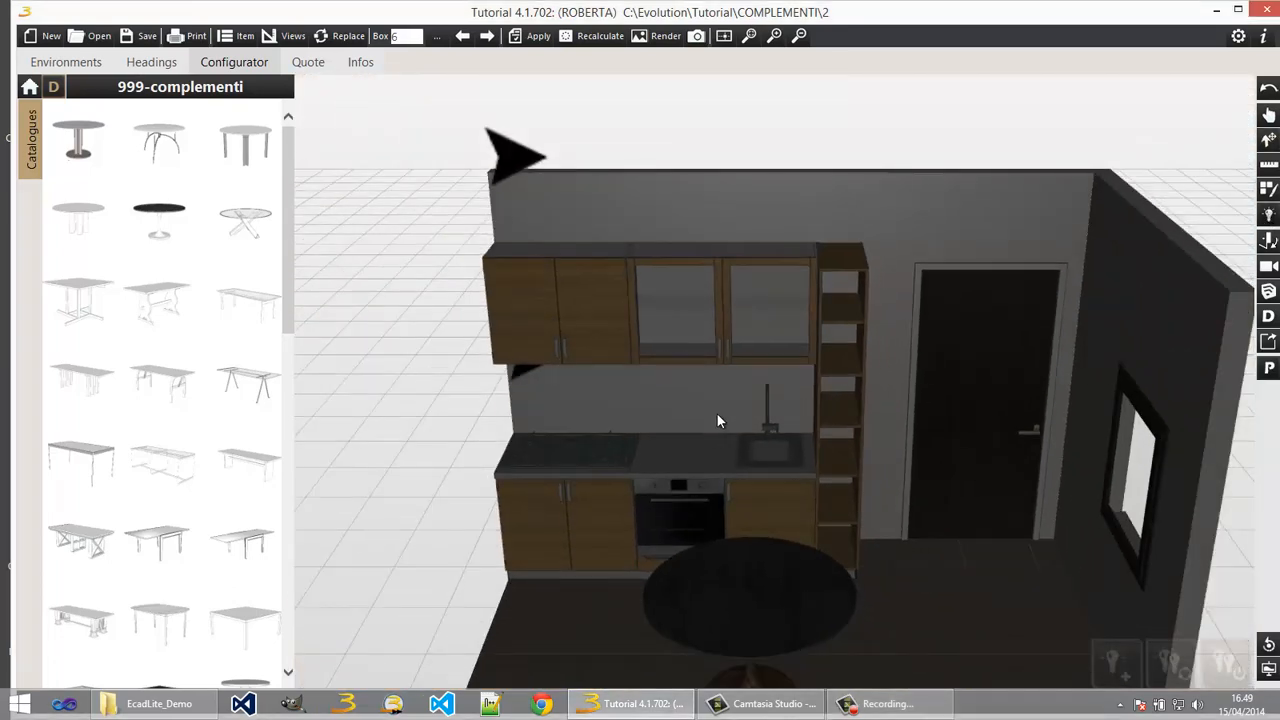
{"action": "middle_click_drag", "start_coordinate": [724, 377], "coordinate": [728, 456]}
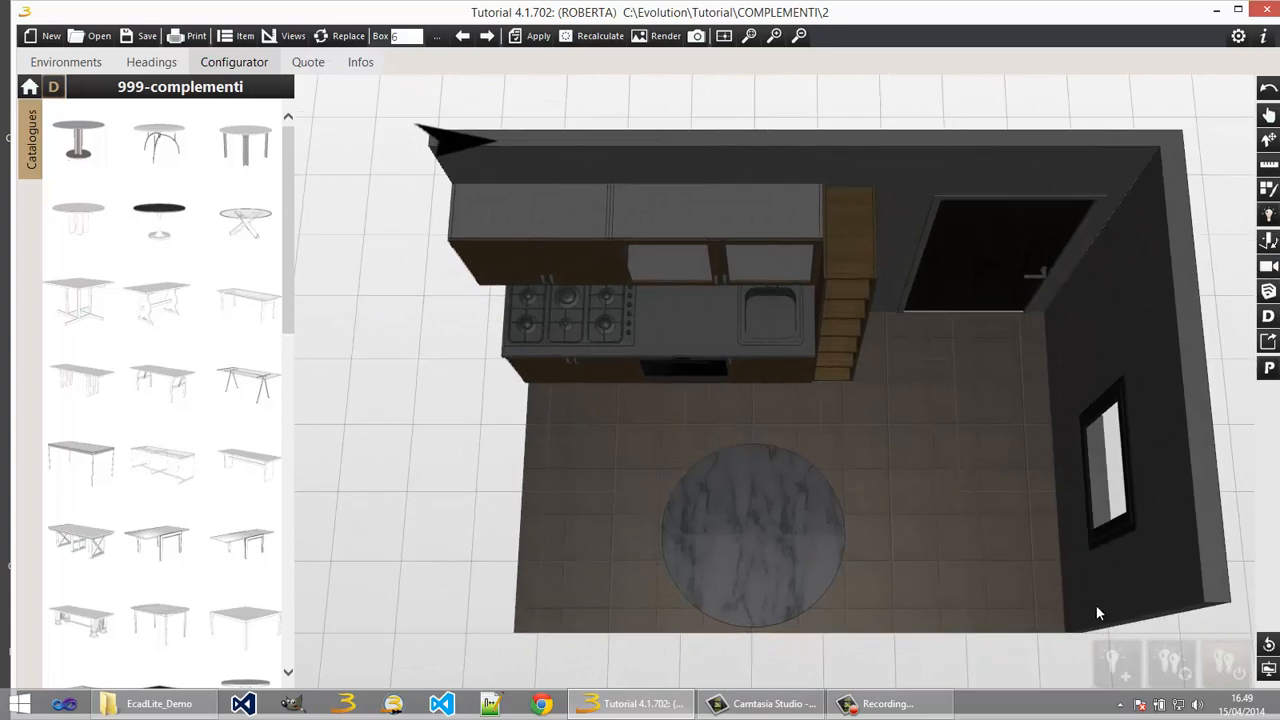
{"action": "left_click", "coordinate": [572, 335]}
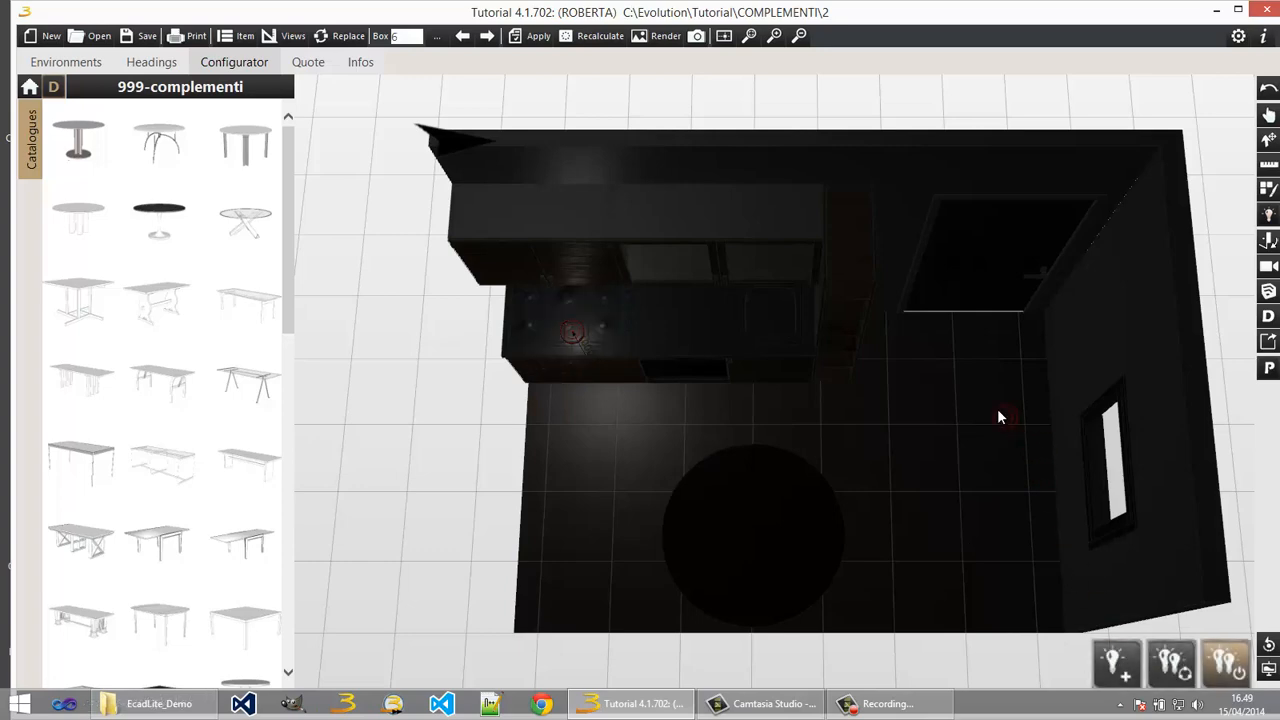
{"action": "left_click", "coordinate": [996, 503]}
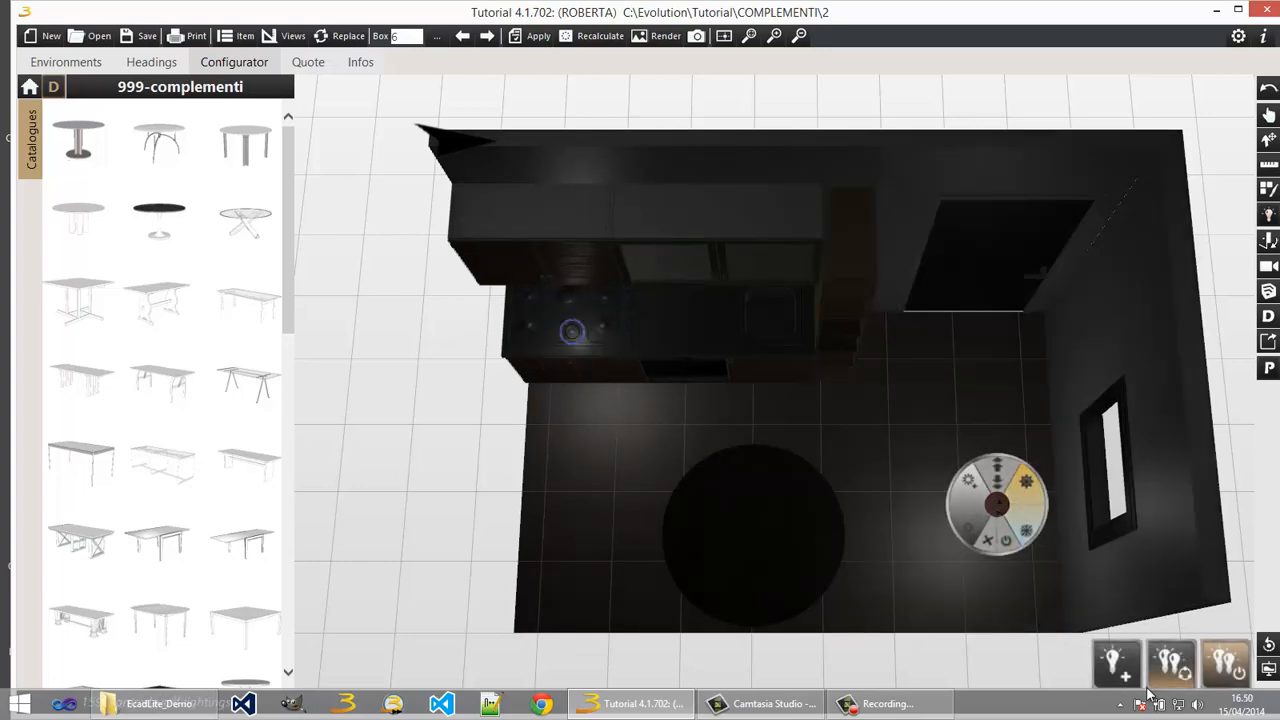
{"action": "left_click", "coordinate": [543, 593]}
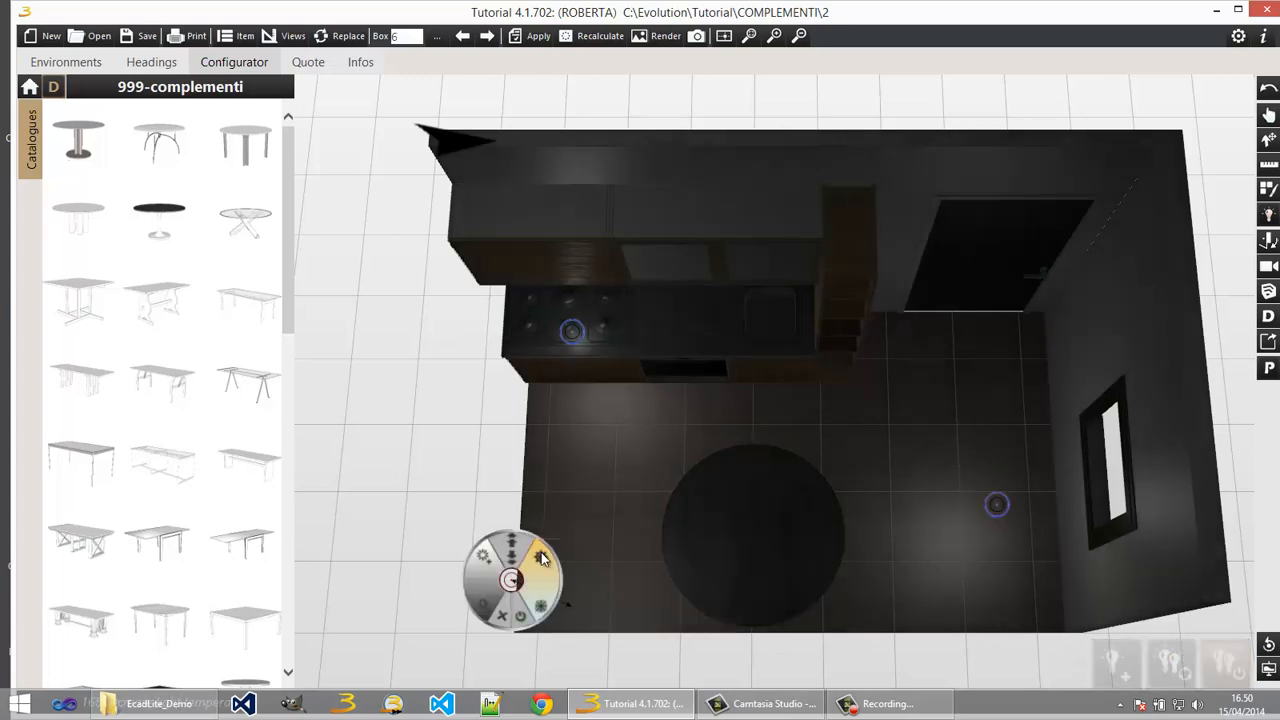
Step: Raise the light at the room's front-left corner to about 3009 mm and lift the light over the hob
{"action": "left_click", "coordinate": [511, 545]}
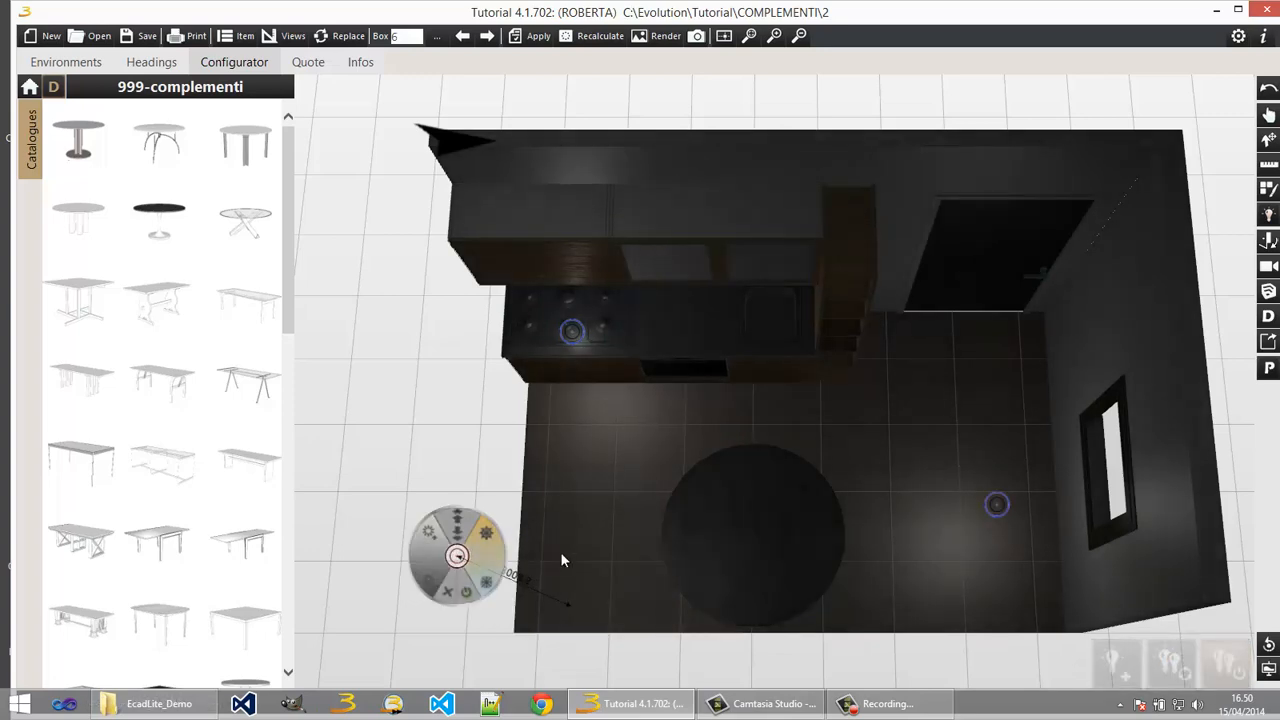
{"action": "left_click", "coordinate": [448, 307]}
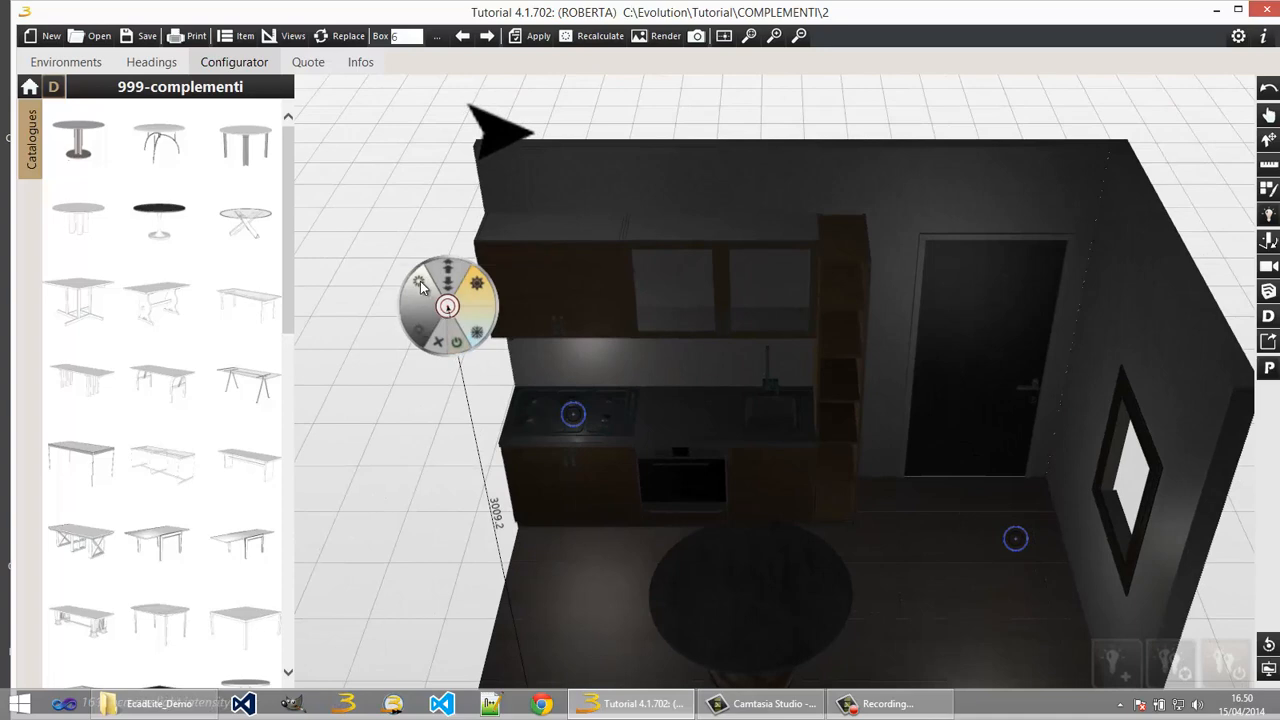
{"action": "left_click", "coordinate": [573, 414]}
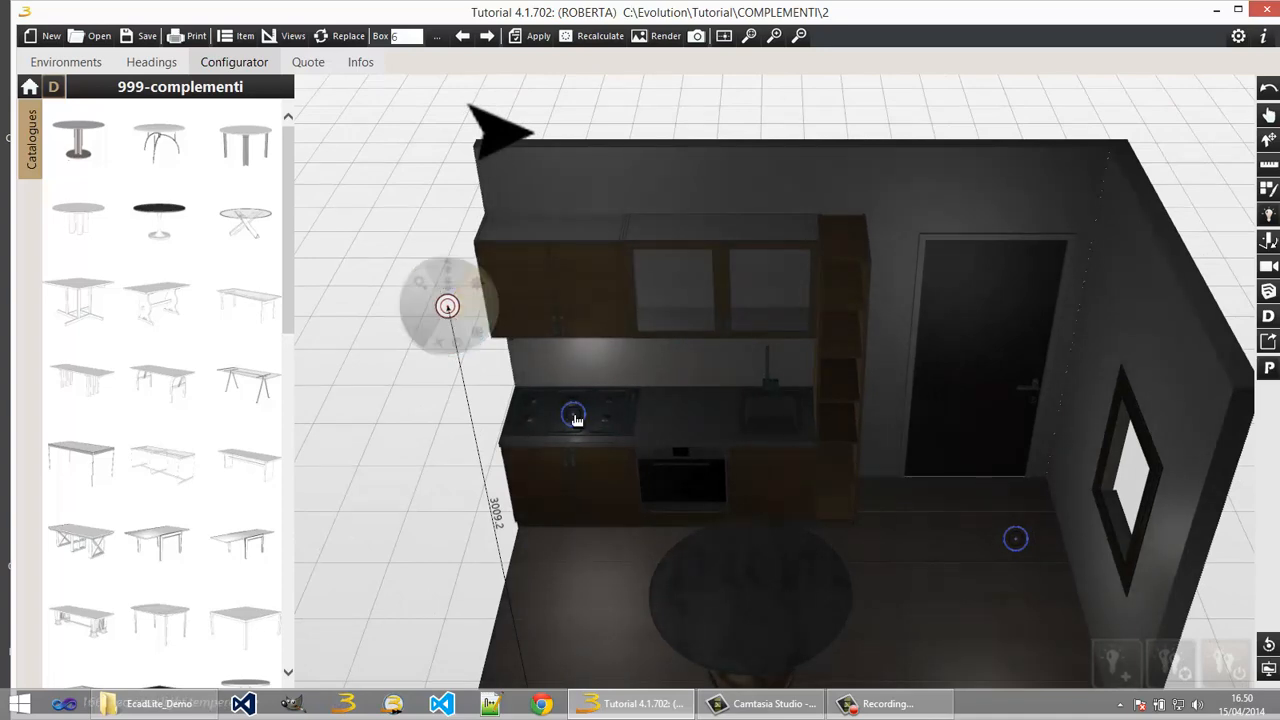
{"action": "left_click", "coordinate": [575, 375]}
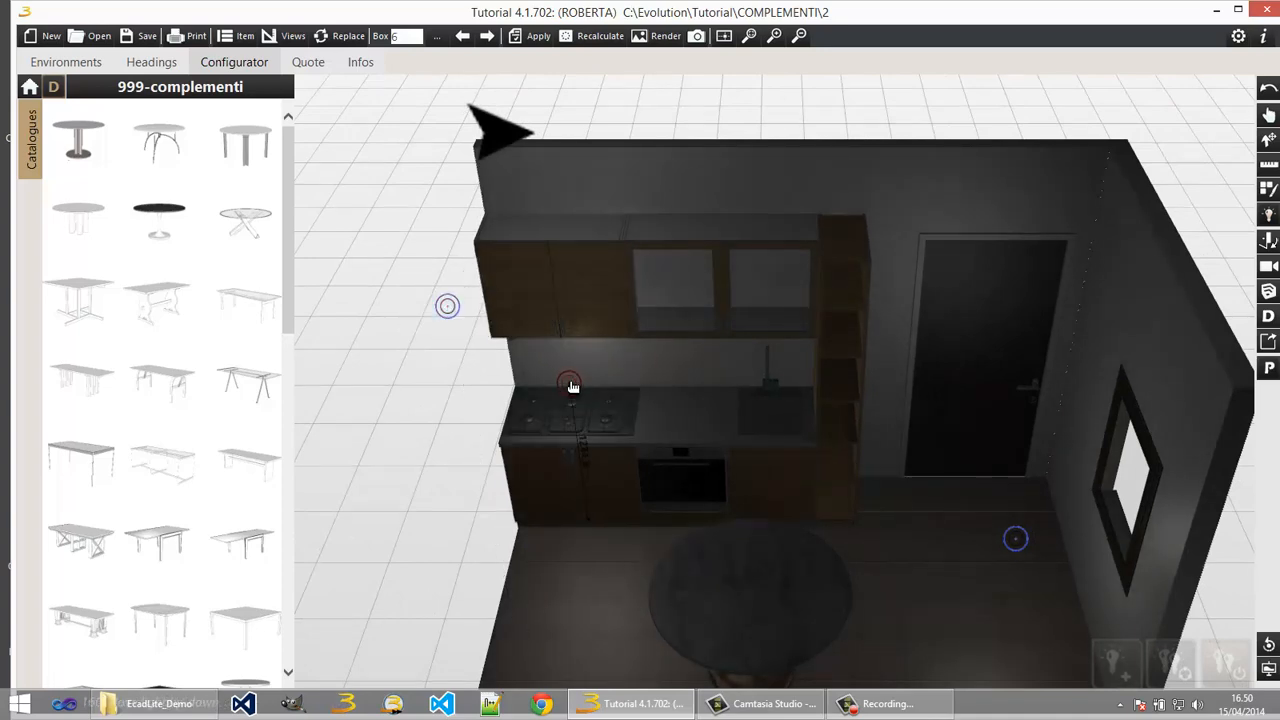
{"action": "left_click", "coordinate": [569, 372]}
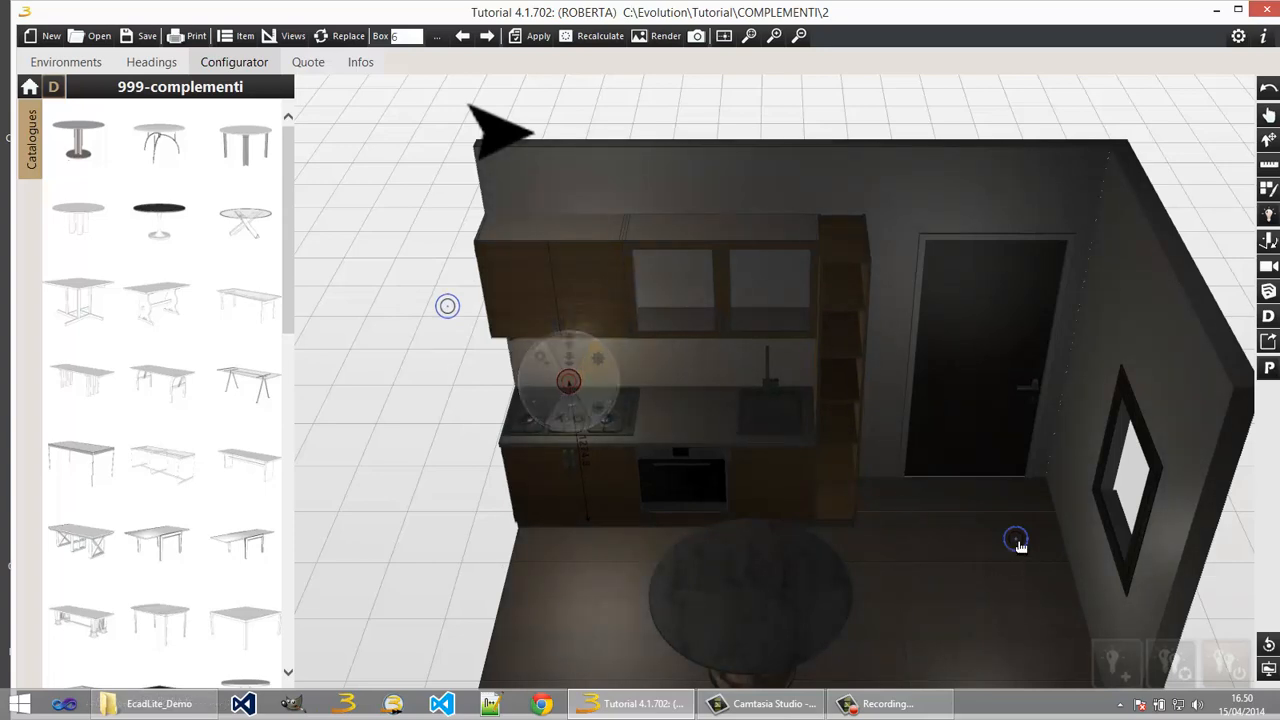
Step: Raise the light near the window well above the floor
{"action": "left_click", "coordinate": [1015, 538]}
{"action": "left_click", "coordinate": [1016, 501]}
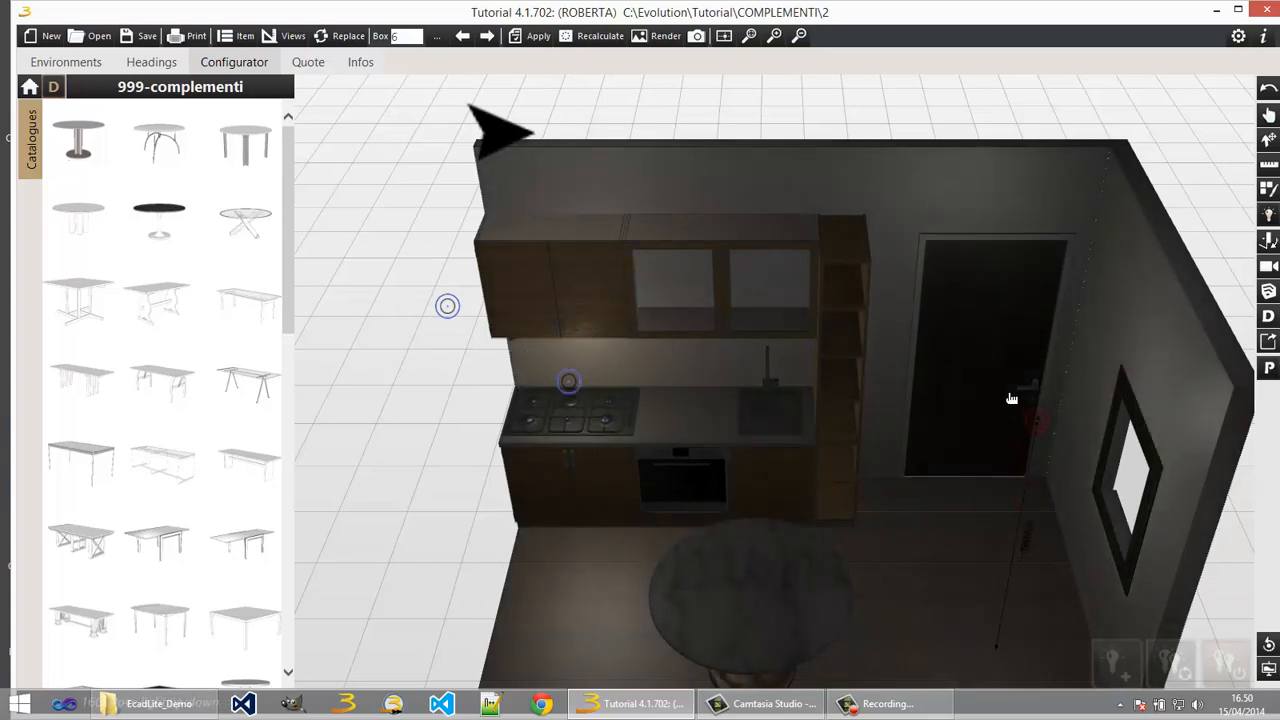
{"action": "left_click", "coordinate": [1026, 333]}
{"action": "left_click", "coordinate": [1023, 316]}
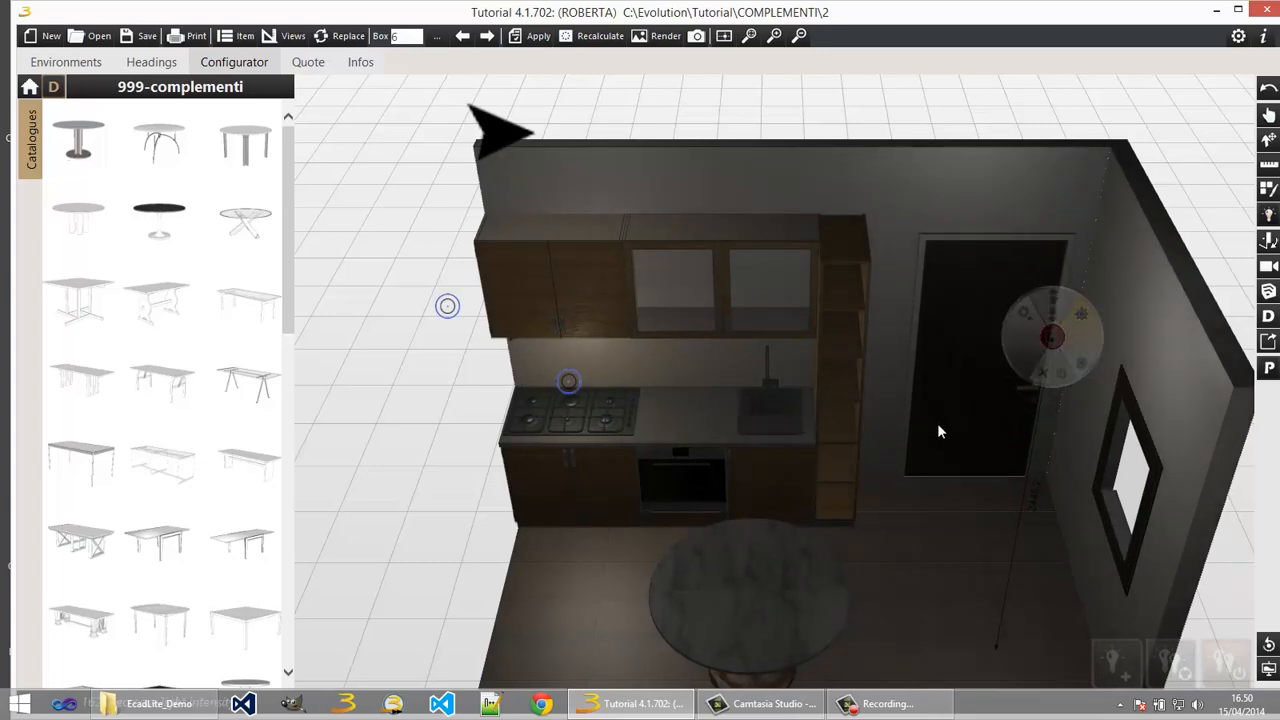
Step: Apply the Render Hbao effect to the lit kitchen scene and close the view management settings
{"action": "left_click_drag", "start_coordinate": [891, 453], "coordinate": [892, 500]}
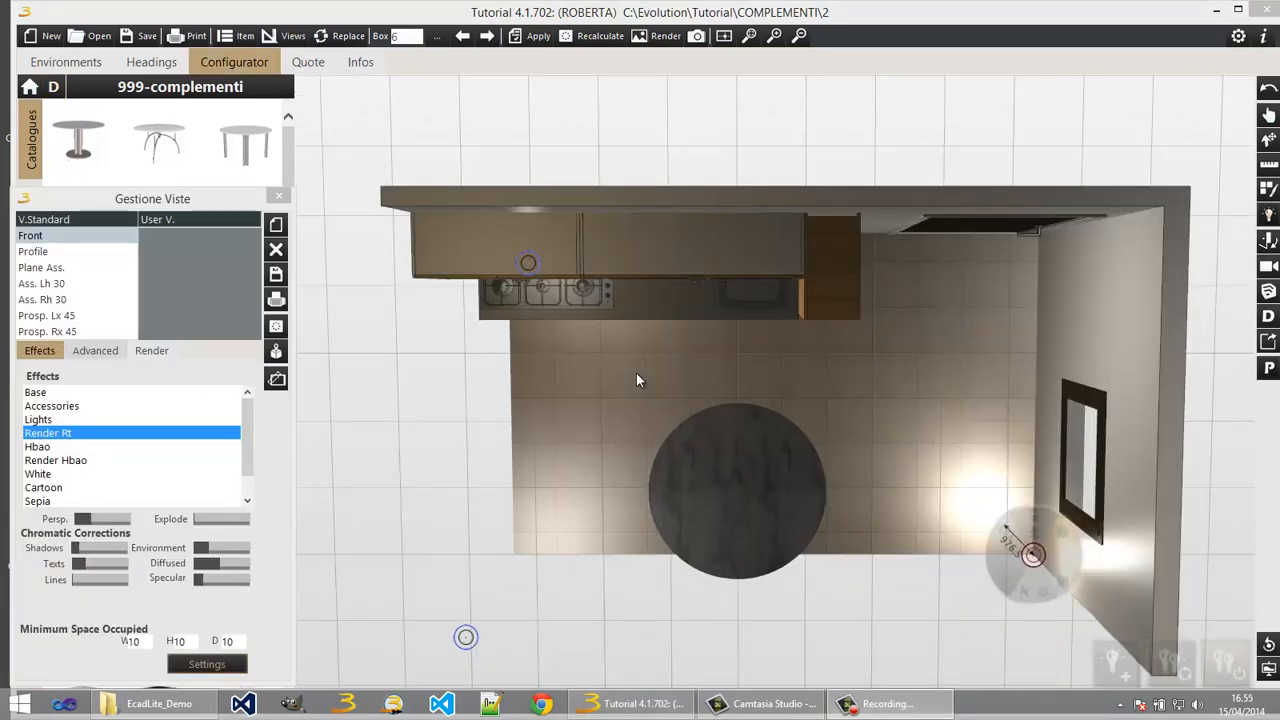
{"action": "left_click", "coordinate": [655, 434]}
{"action": "left_click_drag", "start_coordinate": [657, 416], "coordinate": [662, 320]}
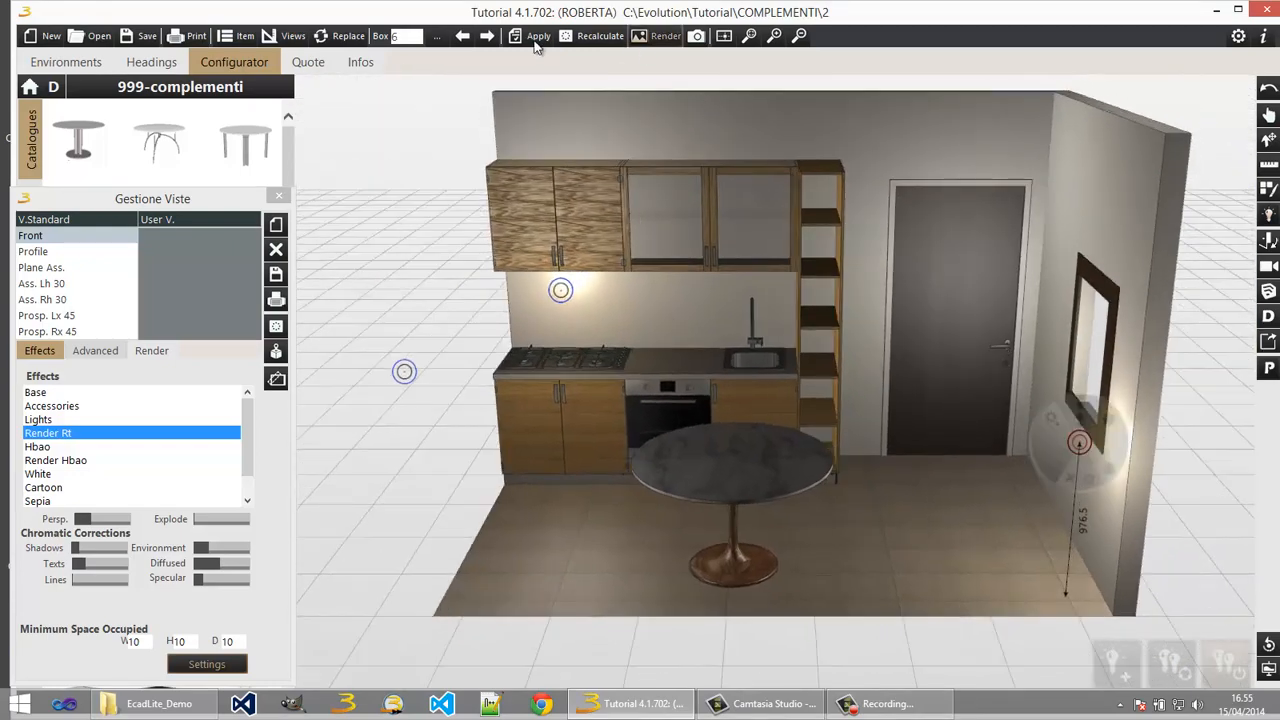
{"action": "left_click", "coordinate": [76, 460]}
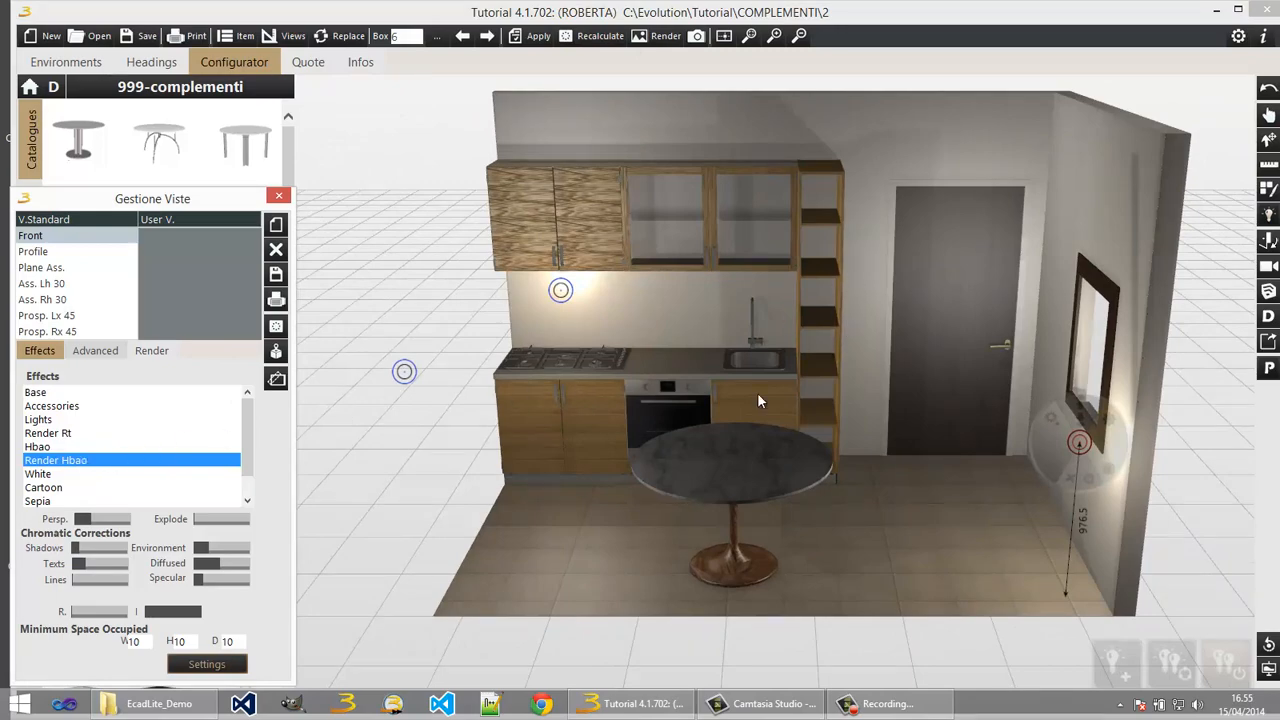
{"action": "scroll", "coordinate": [730, 406], "scroll_direction": "down", "scroll_amount": 2}
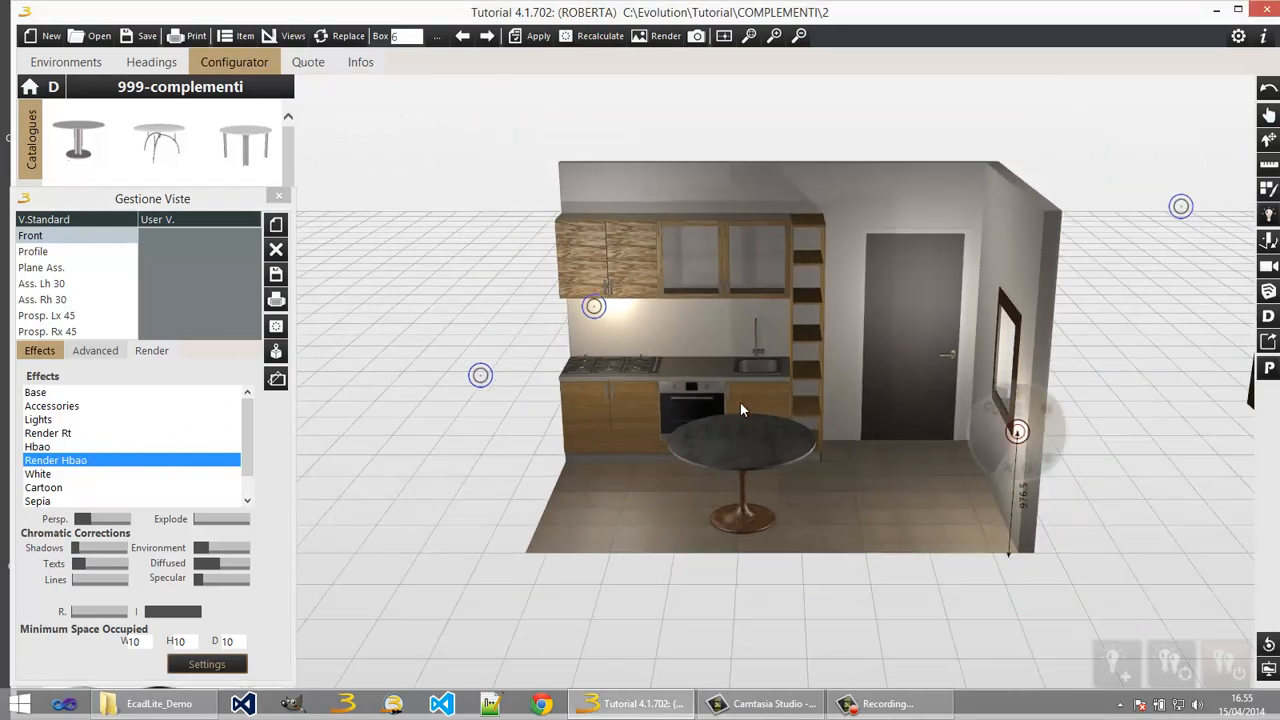
{"action": "scroll", "coordinate": [755, 420], "scroll_direction": "up", "scroll_amount": 5}
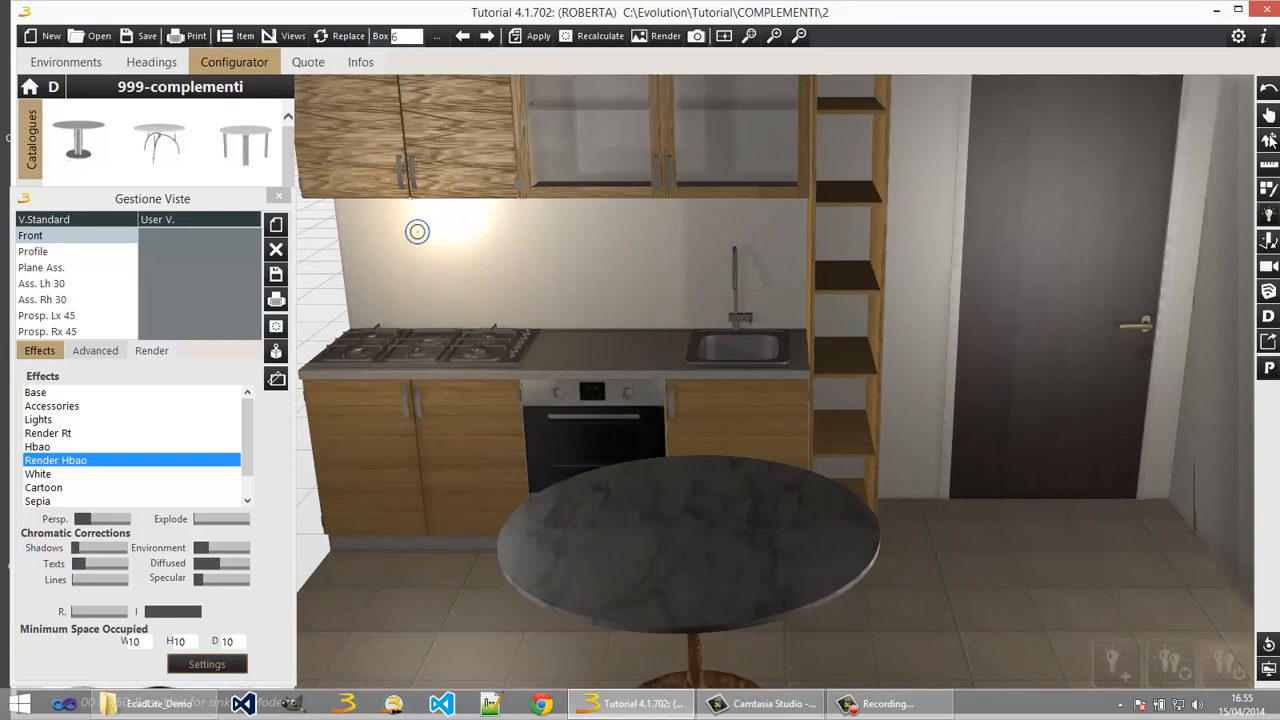
{"action": "left_click", "coordinate": [1268, 116]}
{"action": "left_click_drag", "start_coordinate": [608, 497], "coordinate": [601, 465]}
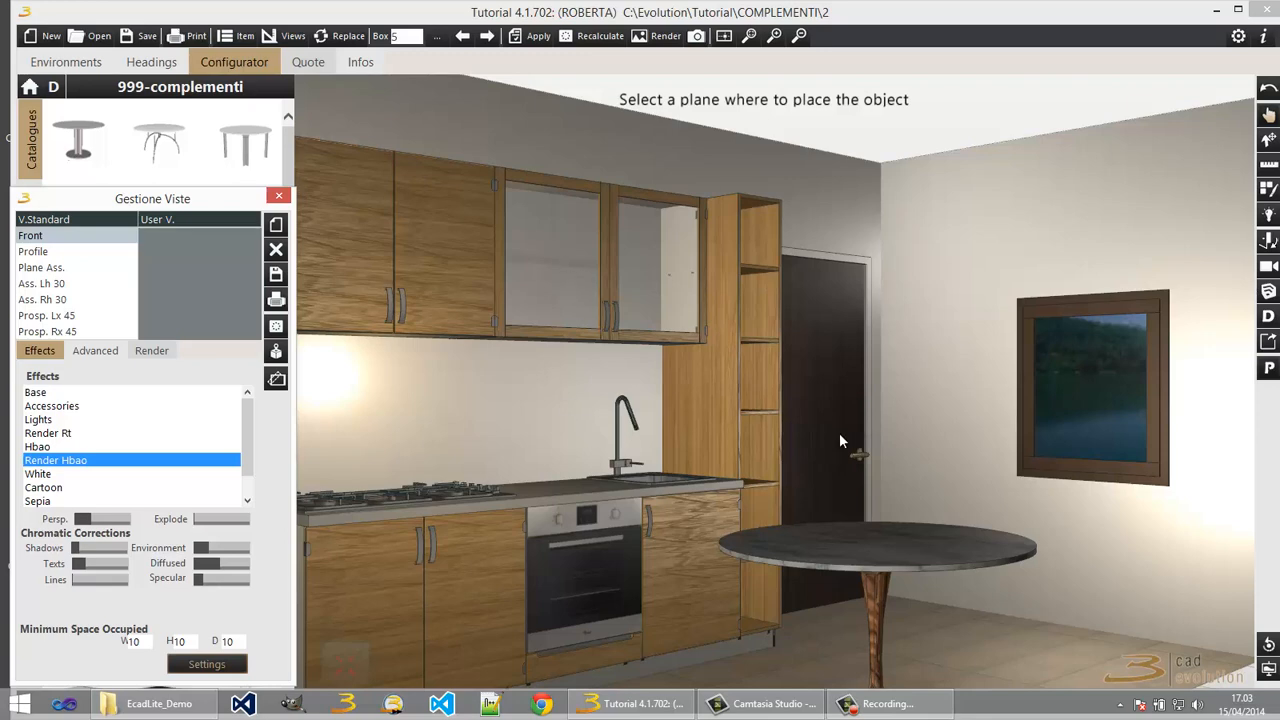
{"action": "left_click", "coordinate": [279, 195]}
Step: Open the quote and review the listed kitchen items, their prices and the total amount
{"action": "left_click", "coordinate": [308, 62]}
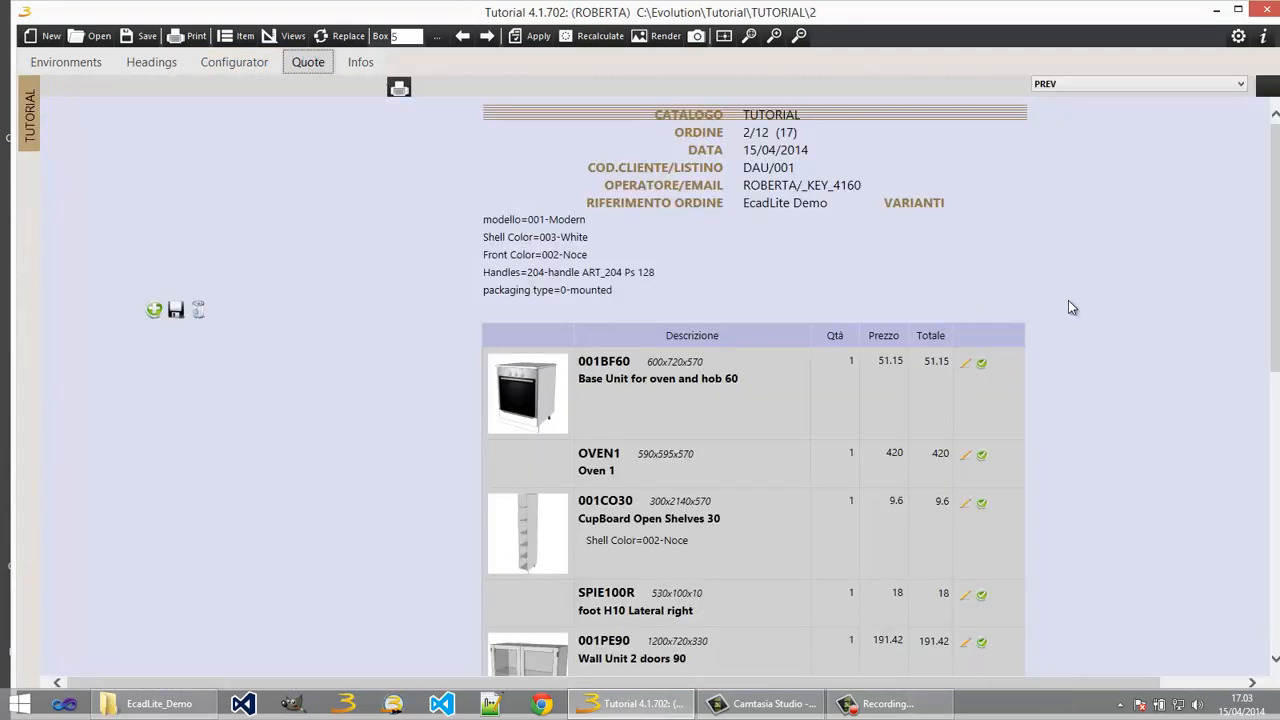
{"action": "scroll", "coordinate": [1076, 300], "scroll_direction": "down", "scroll_amount": 5}
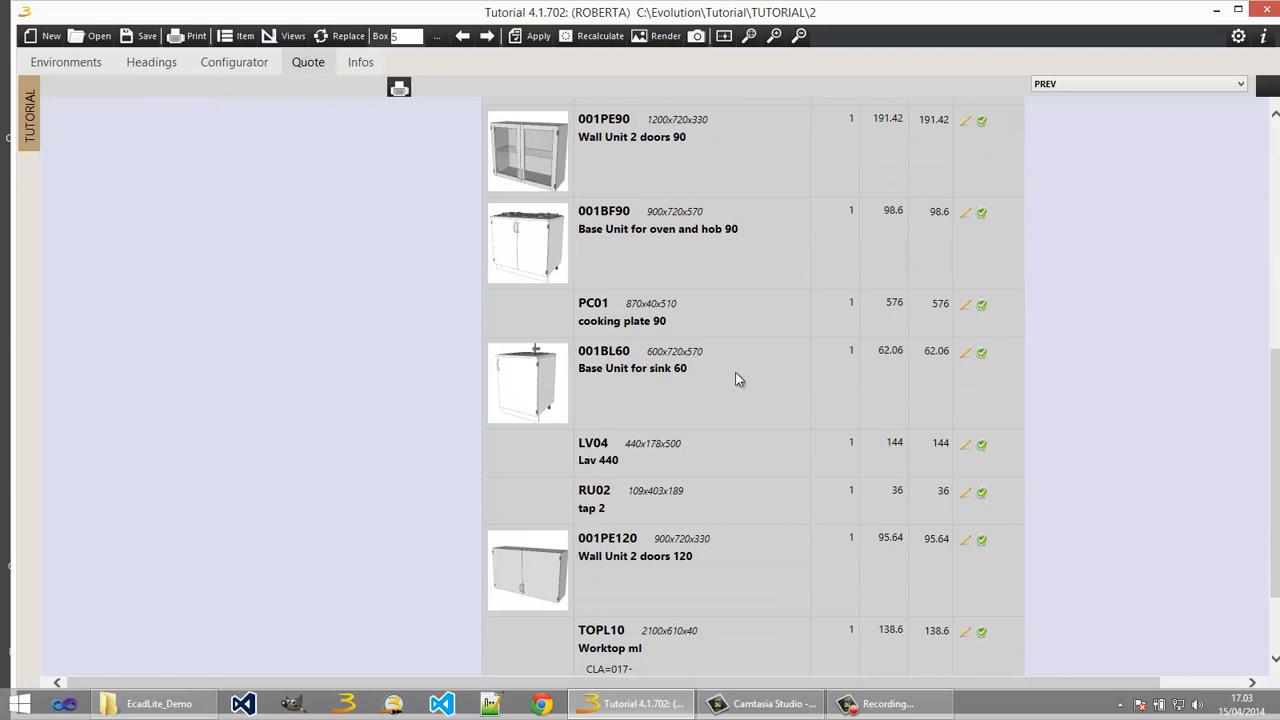
{"action": "scroll", "coordinate": [685, 302], "scroll_direction": "up", "scroll_amount": 5}
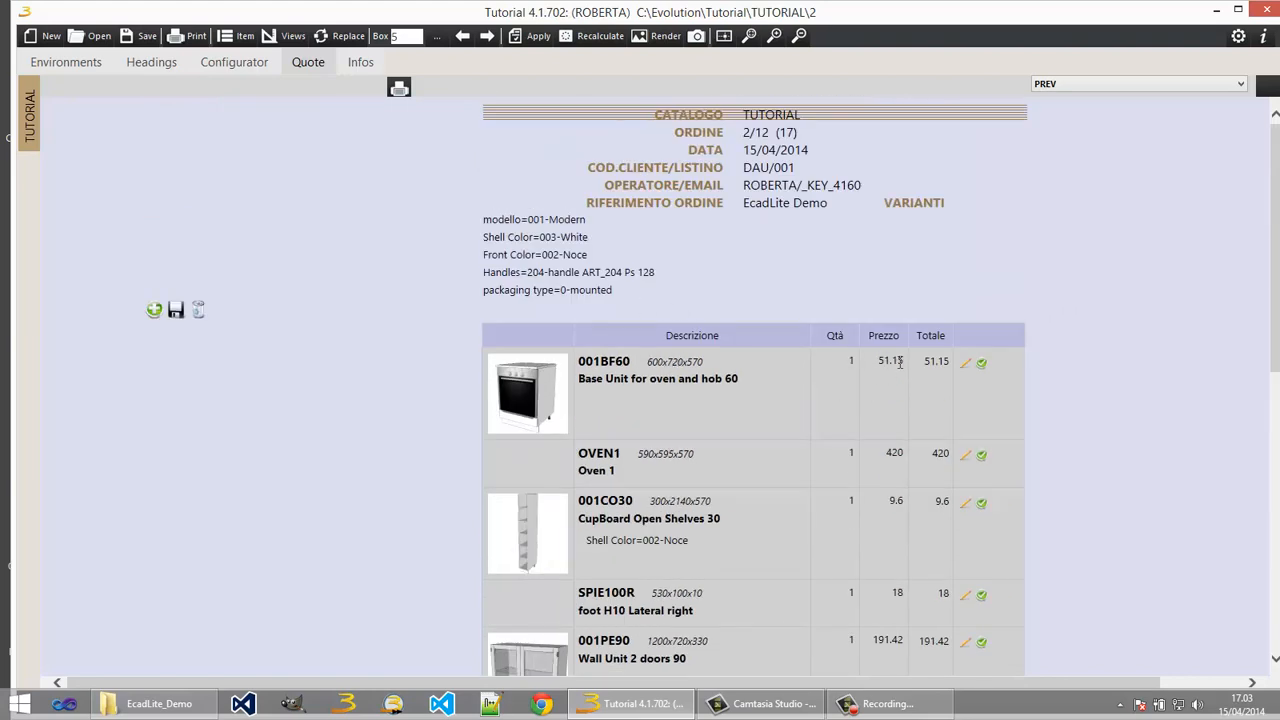
{"action": "scroll", "coordinate": [1085, 377], "scroll_direction": "down", "scroll_amount": 6}
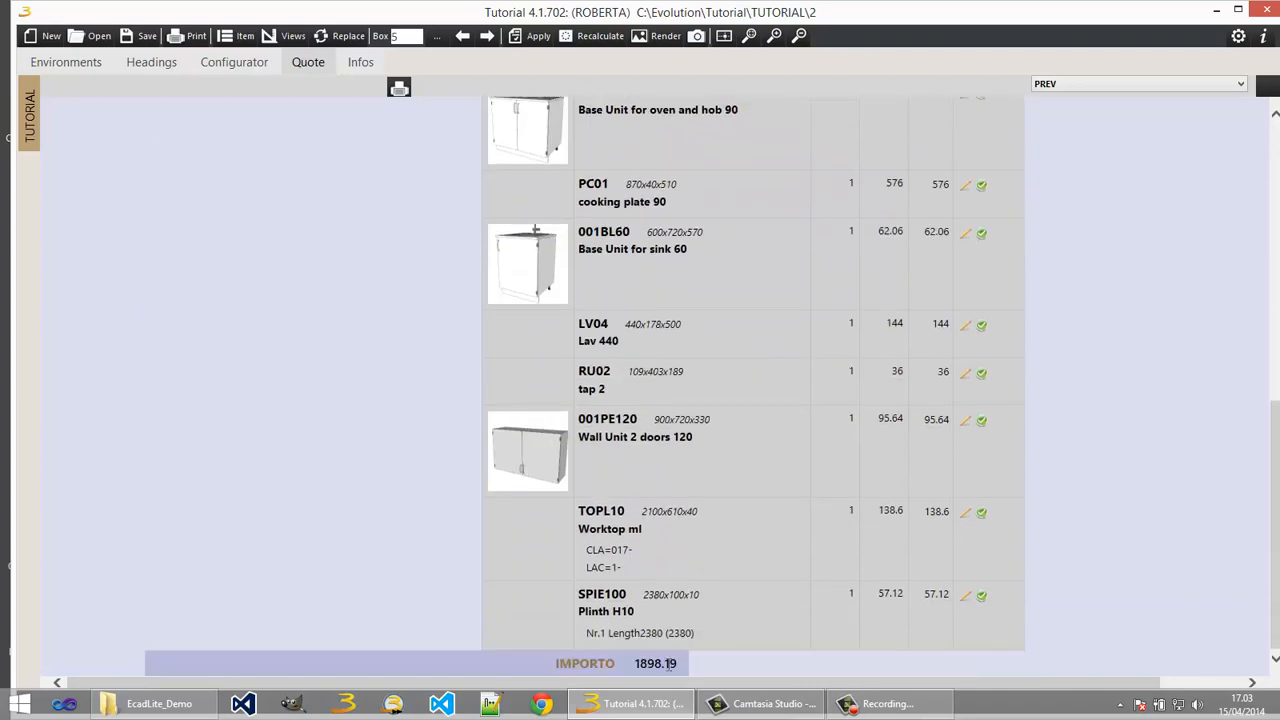
{"action": "scroll", "coordinate": [1019, 381], "scroll_direction": "up", "scroll_amount": 6}
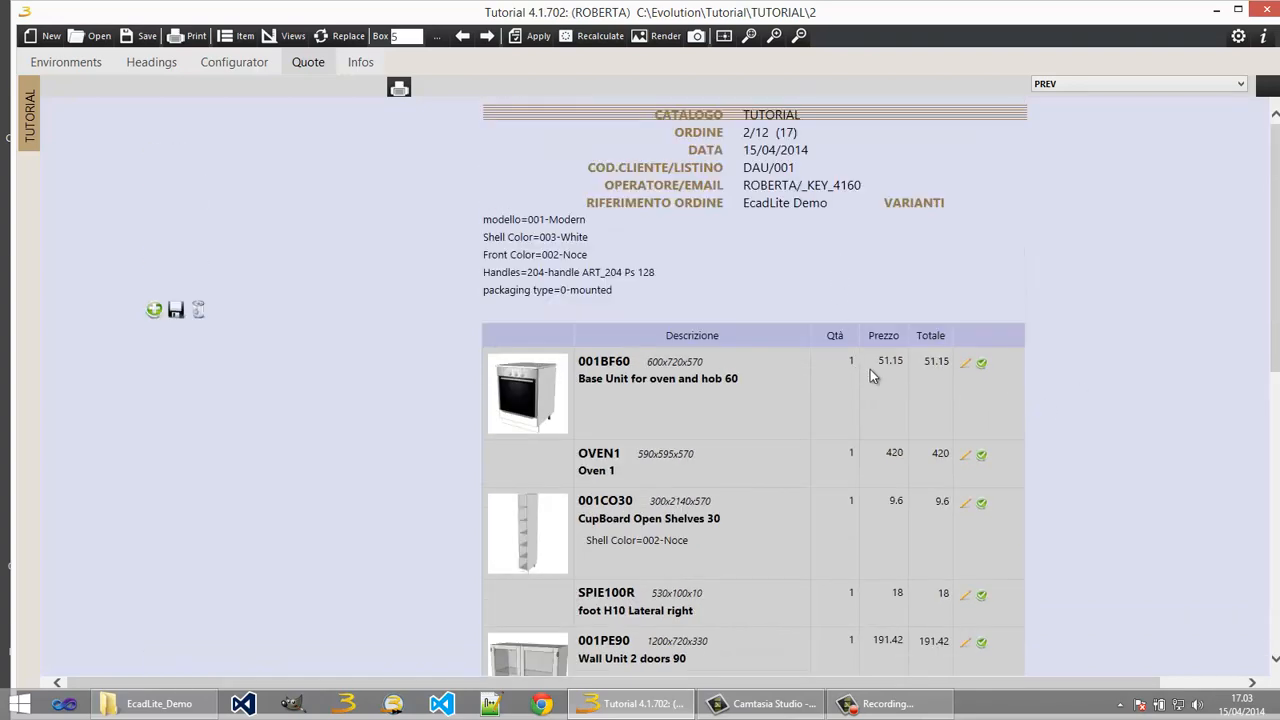
Step: Set the price of the Base Unit for oven and hob 60 to 61.15 in the quote and review the updated total
{"action": "left_click", "coordinate": [963, 364]}
{"action": "left_click", "coordinate": [979, 369]}
{"action": "scroll", "coordinate": [1054, 373], "scroll_direction": "down", "scroll_amount": 5}
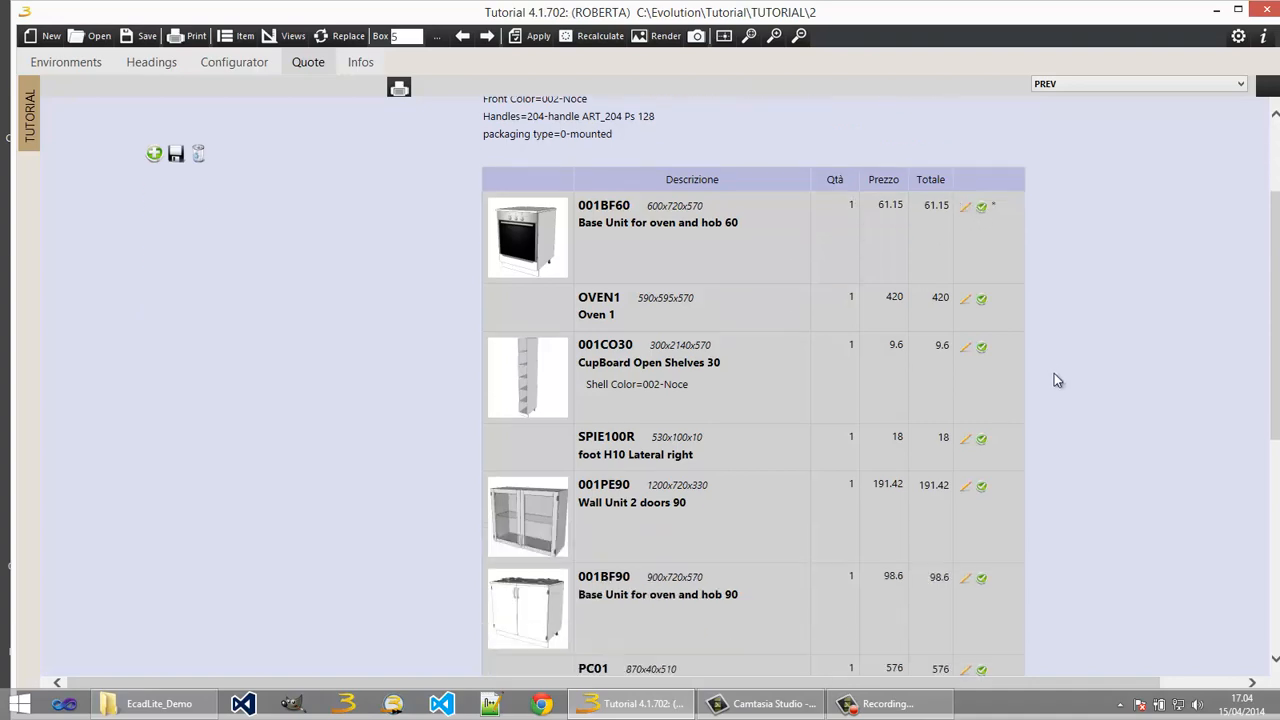
{"action": "scroll", "coordinate": [1003, 120], "scroll_direction": "up", "scroll_amount": 3}
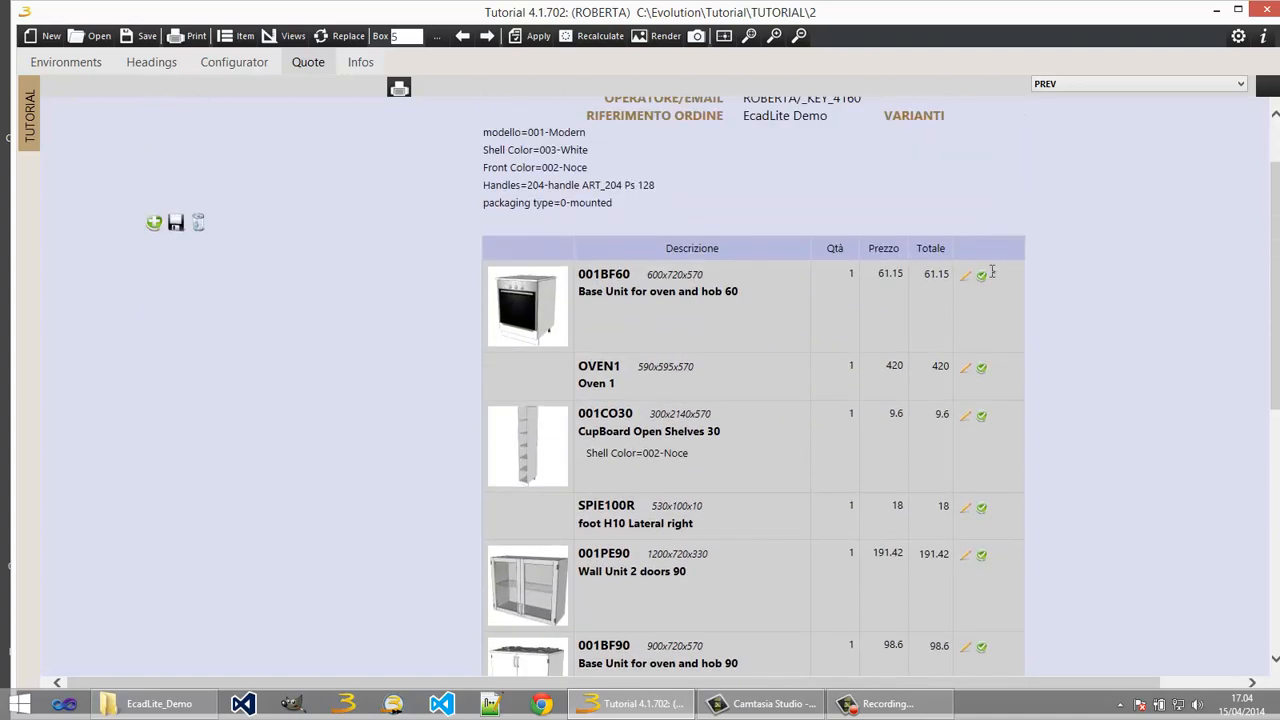
{"action": "scroll", "coordinate": [1039, 279], "scroll_direction": "down", "scroll_amount": 10}
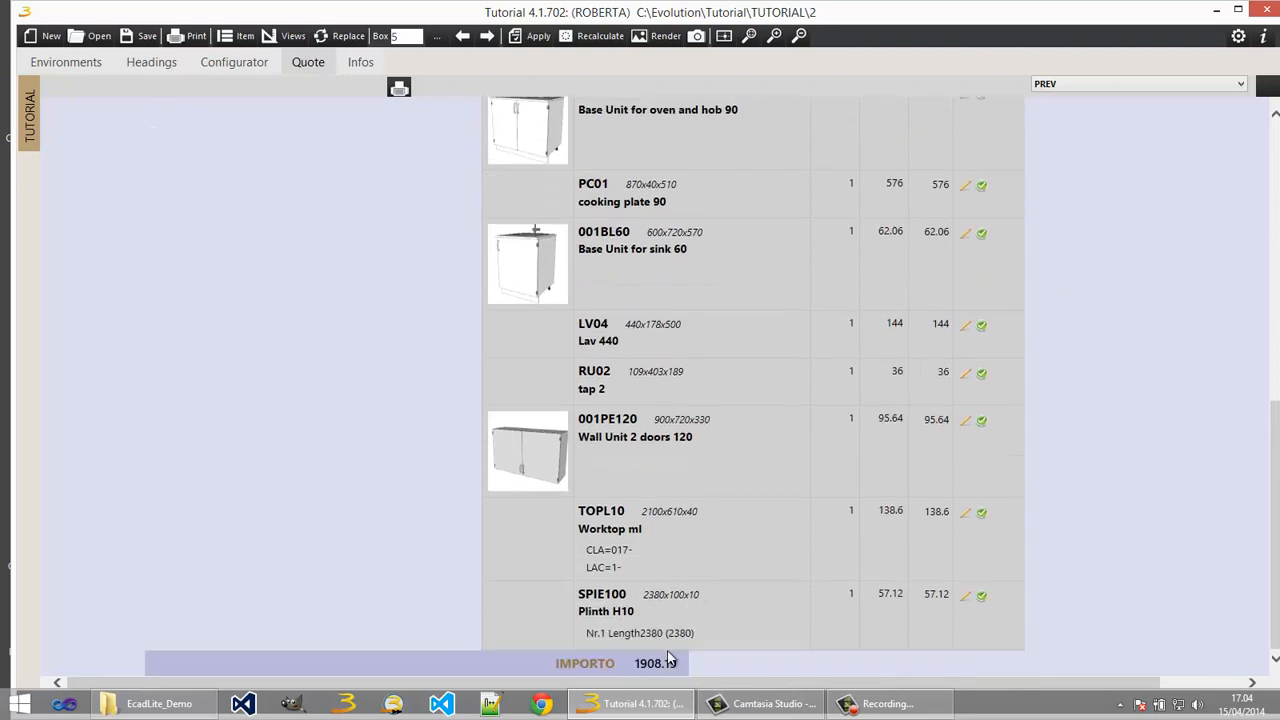
{"action": "scroll", "coordinate": [700, 580], "scroll_direction": "up", "scroll_amount": 15}
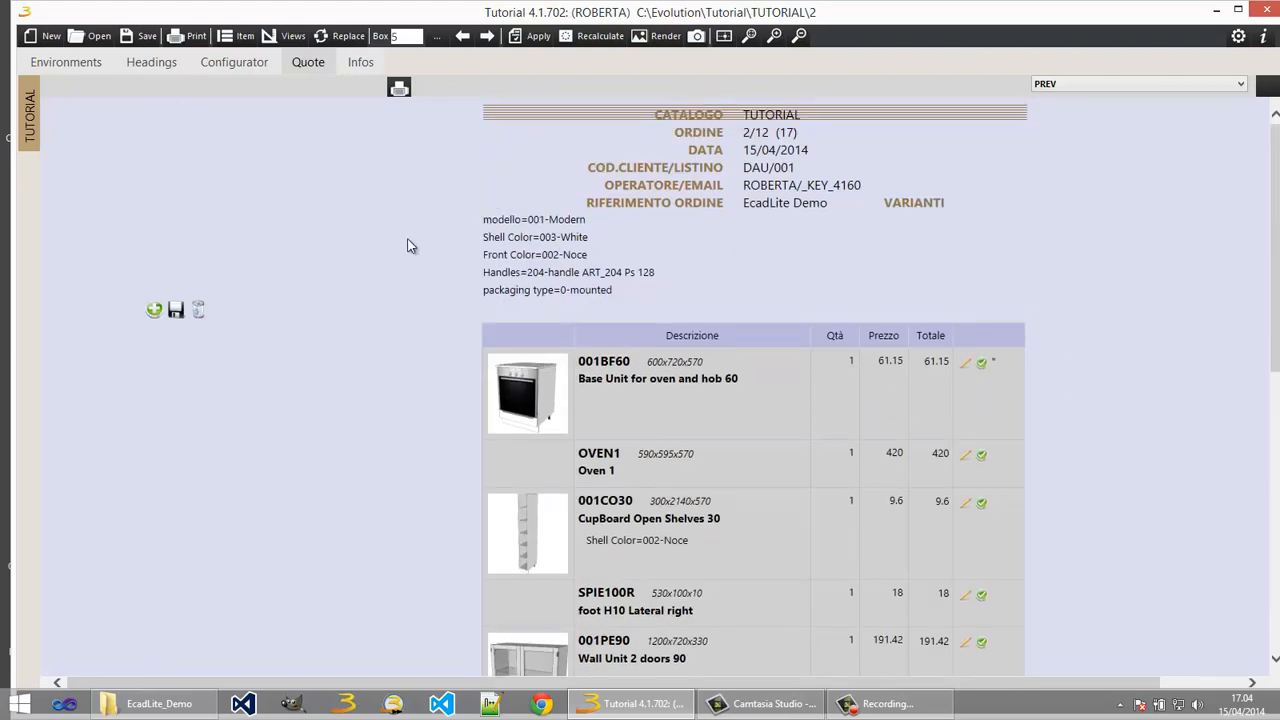
Step: Save the project and send it as an Order to the destination Head office - TUTORIAL
{"action": "left_click", "coordinate": [146, 38]}
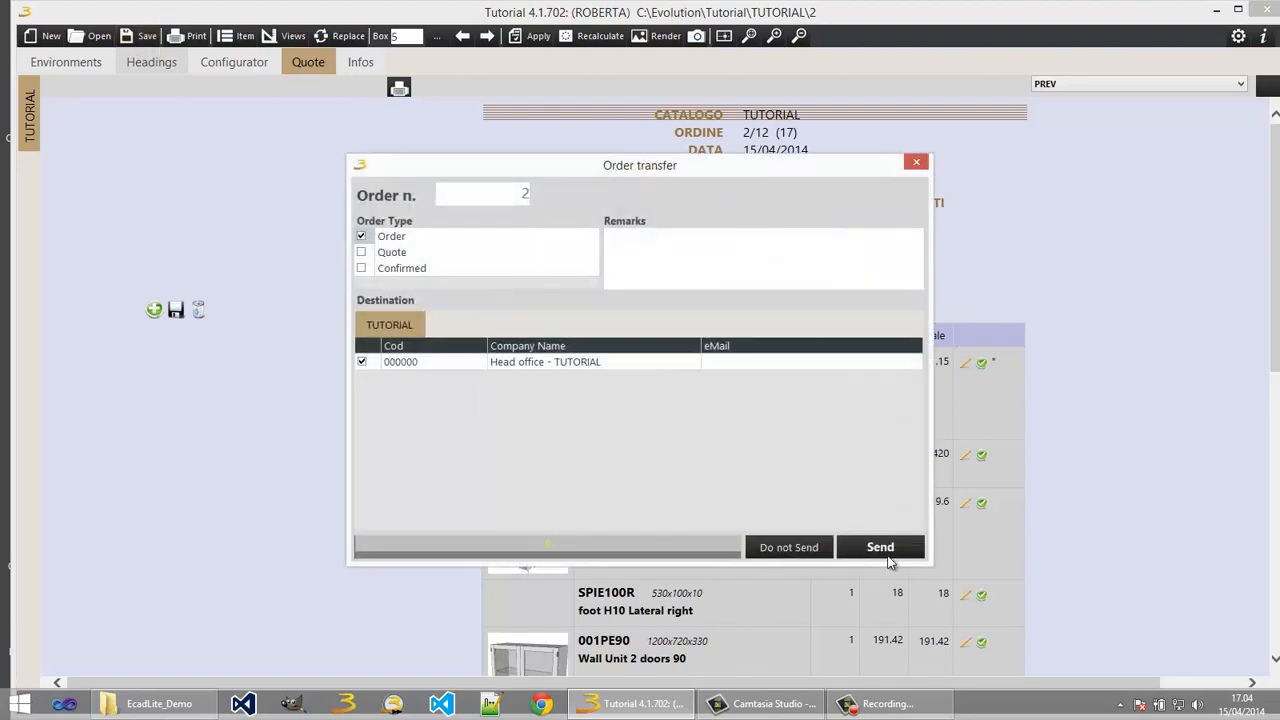
{"action": "left_click", "coordinate": [876, 552]}
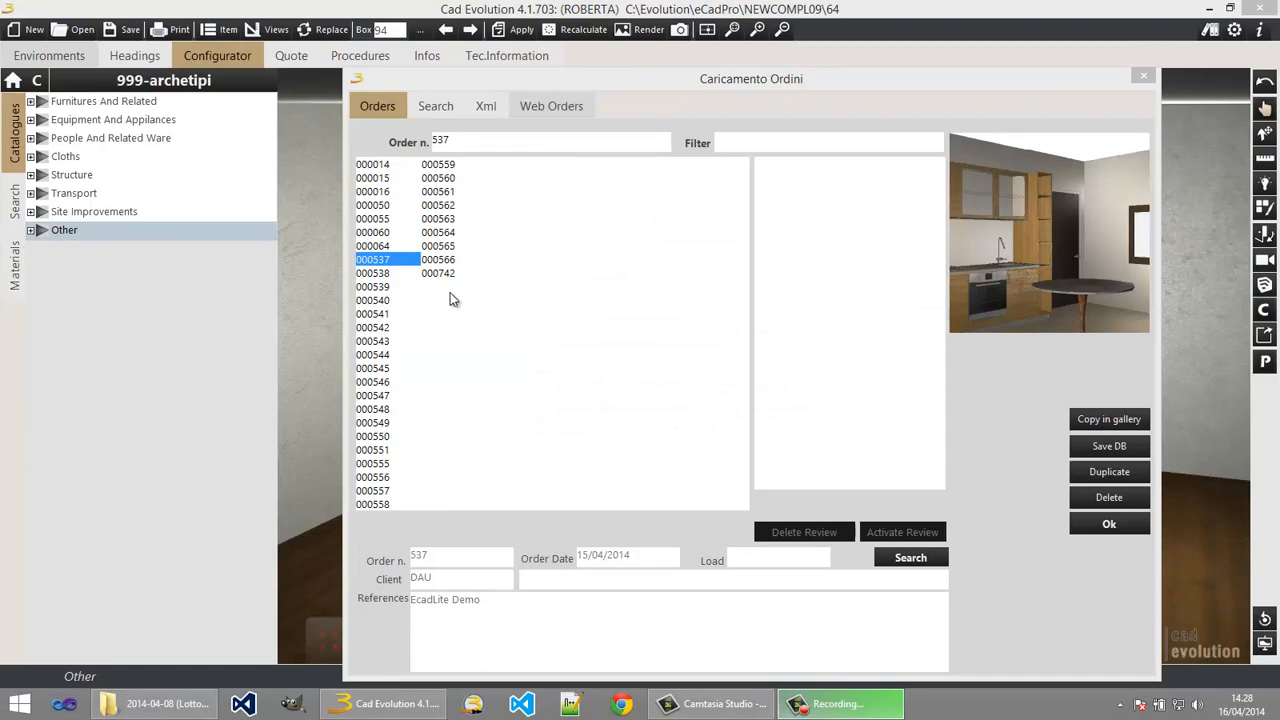
Step: Switch to Cad Evolution, load the saved NEWCOMPL09 order with the classic white kitchen and start its render
{"action": "left_click", "coordinate": [386, 233]}
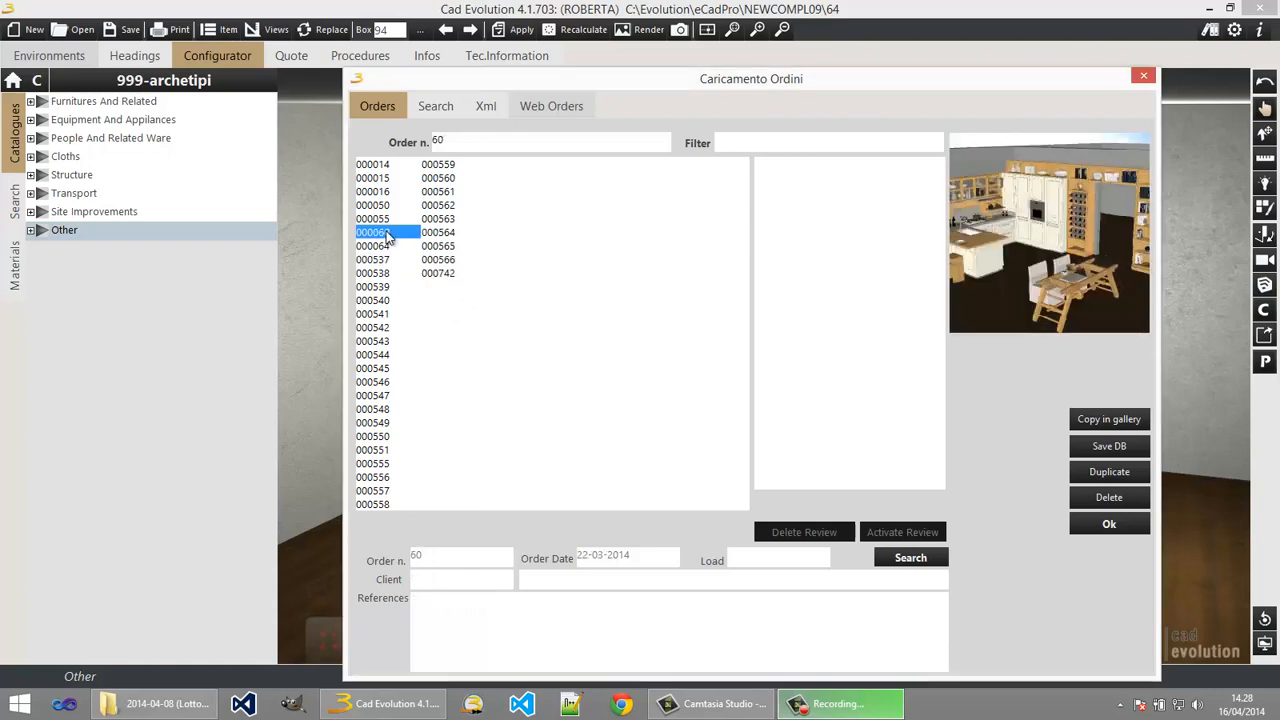
{"action": "left_click", "coordinate": [375, 246]}
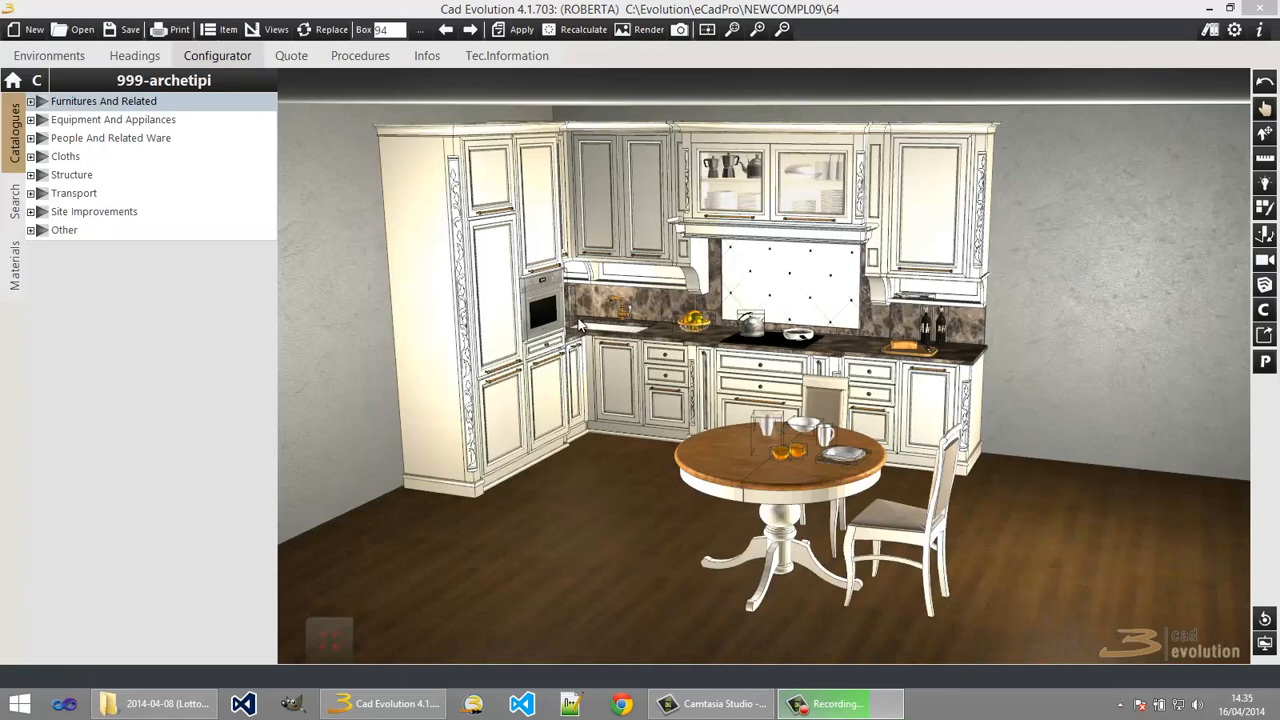
{"action": "left_click", "coordinate": [648, 30]}
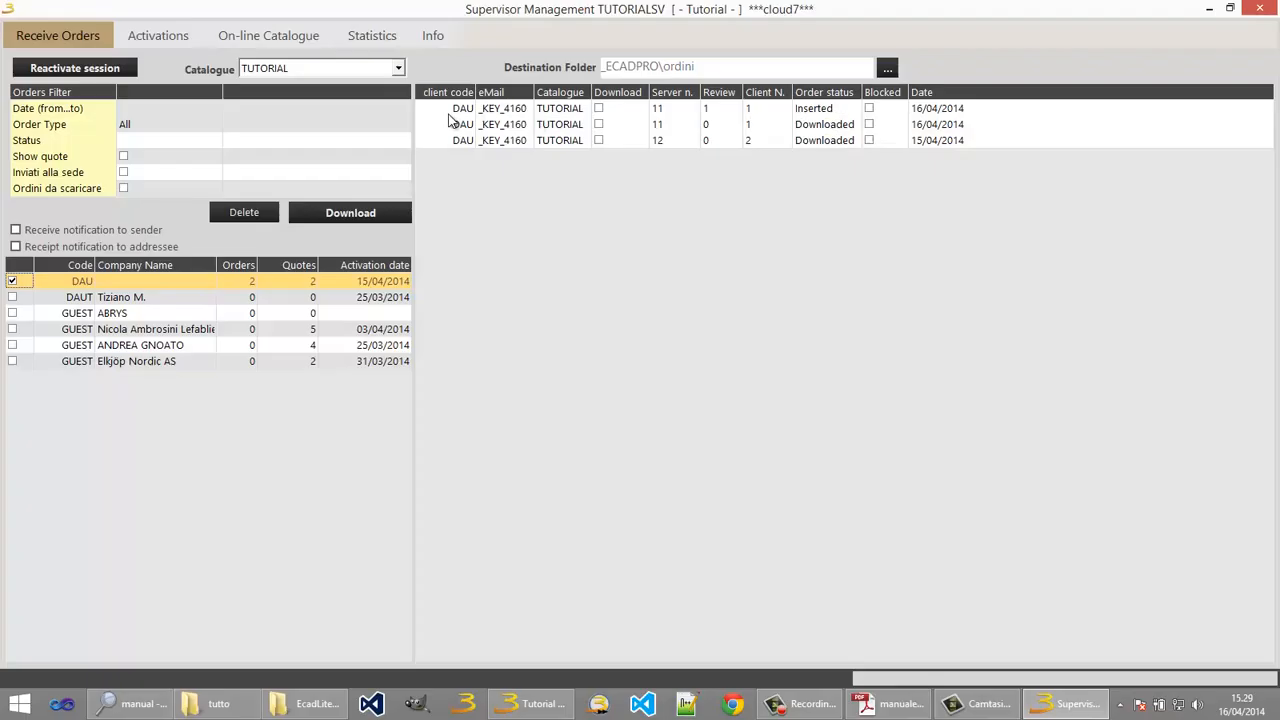
Step: Switch to Supervisor Management and download the DAU client's order whose status is Inserted, confirming the download
{"action": "left_click", "coordinate": [598, 108]}
{"action": "left_click", "coordinate": [330, 214]}
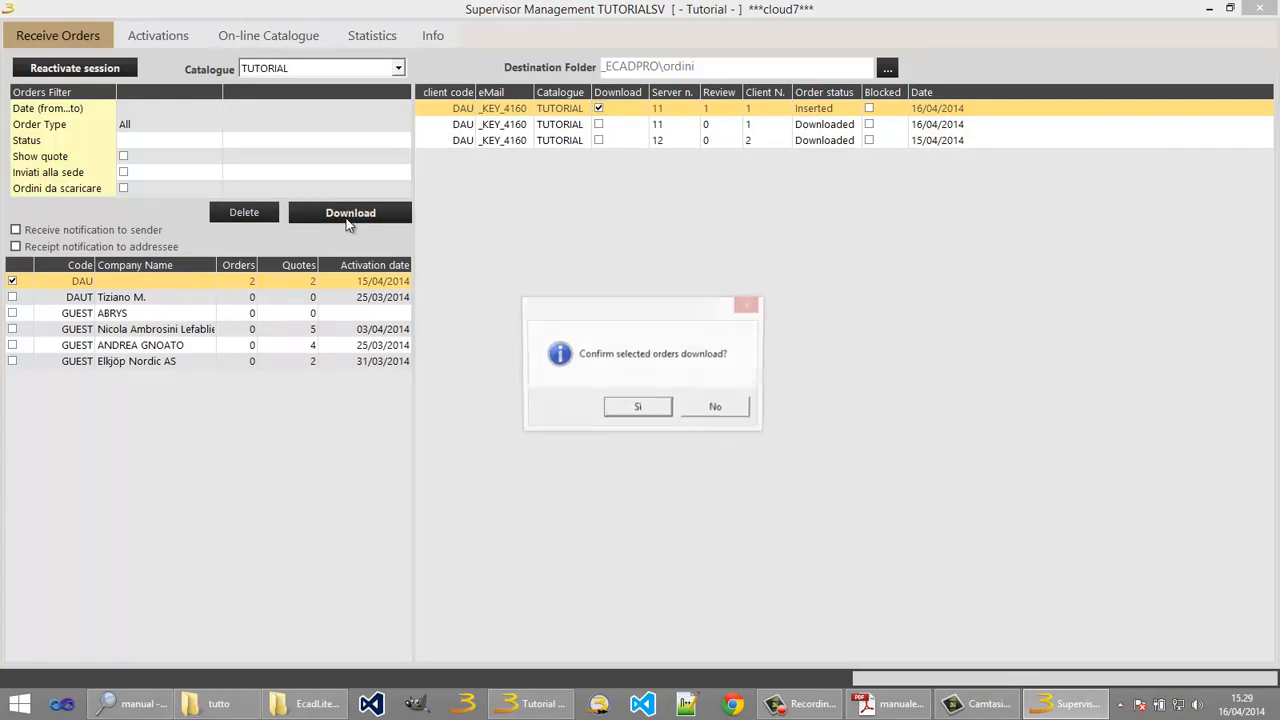
{"action": "left_click", "coordinate": [638, 407]}
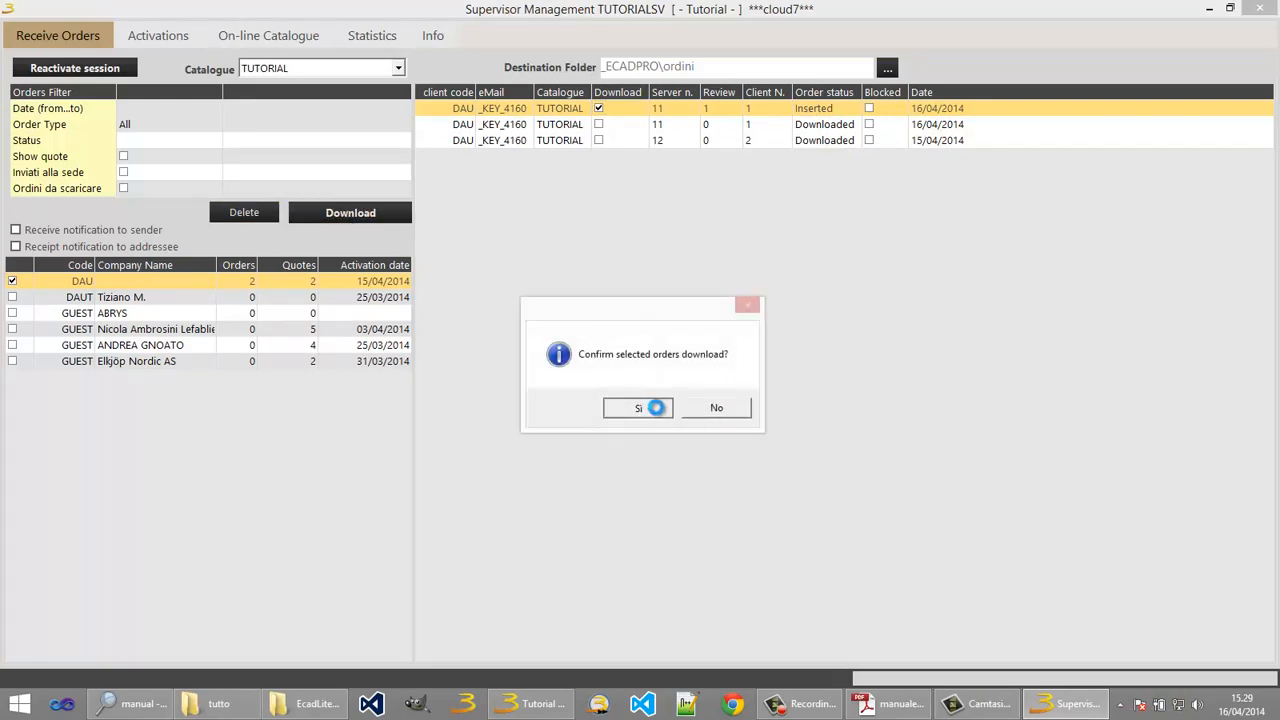
{"action": "left_click", "coordinate": [656, 407]}
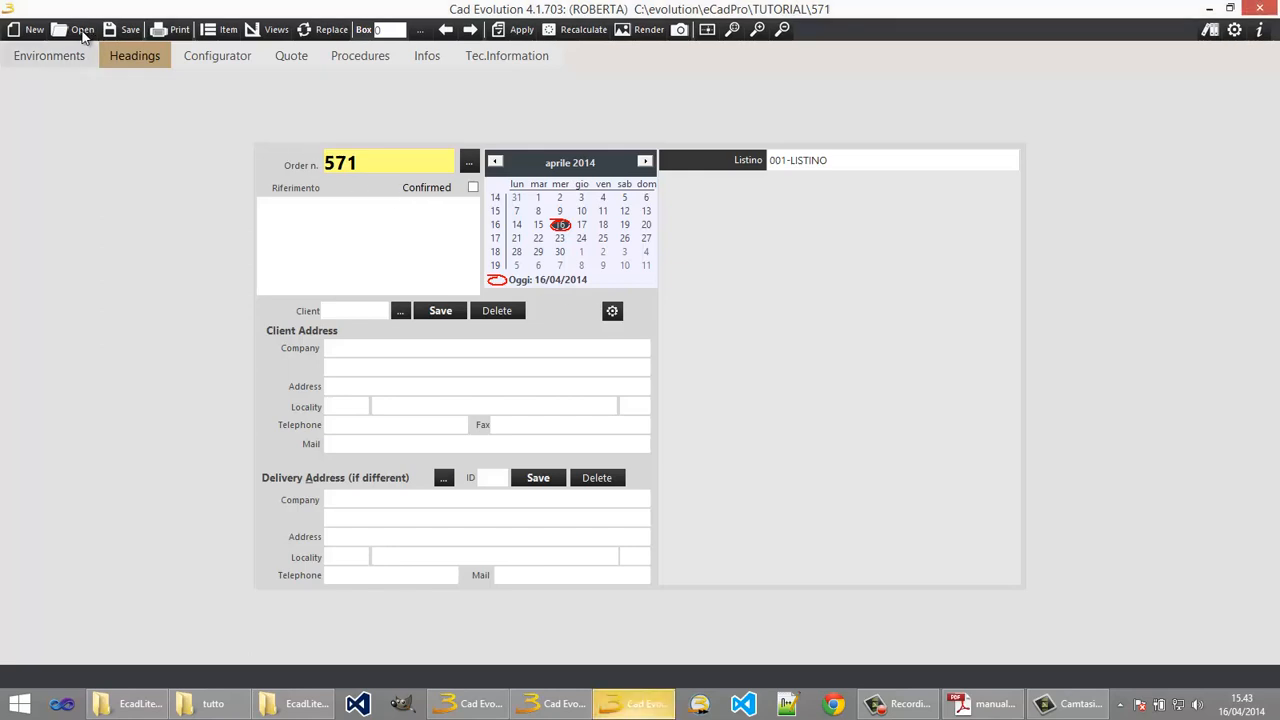
Step: Switch to Cad Evolution, open the downloaded TUTORIAL web order and display its kitchen in the configurator
{"action": "left_click", "coordinate": [82, 30]}
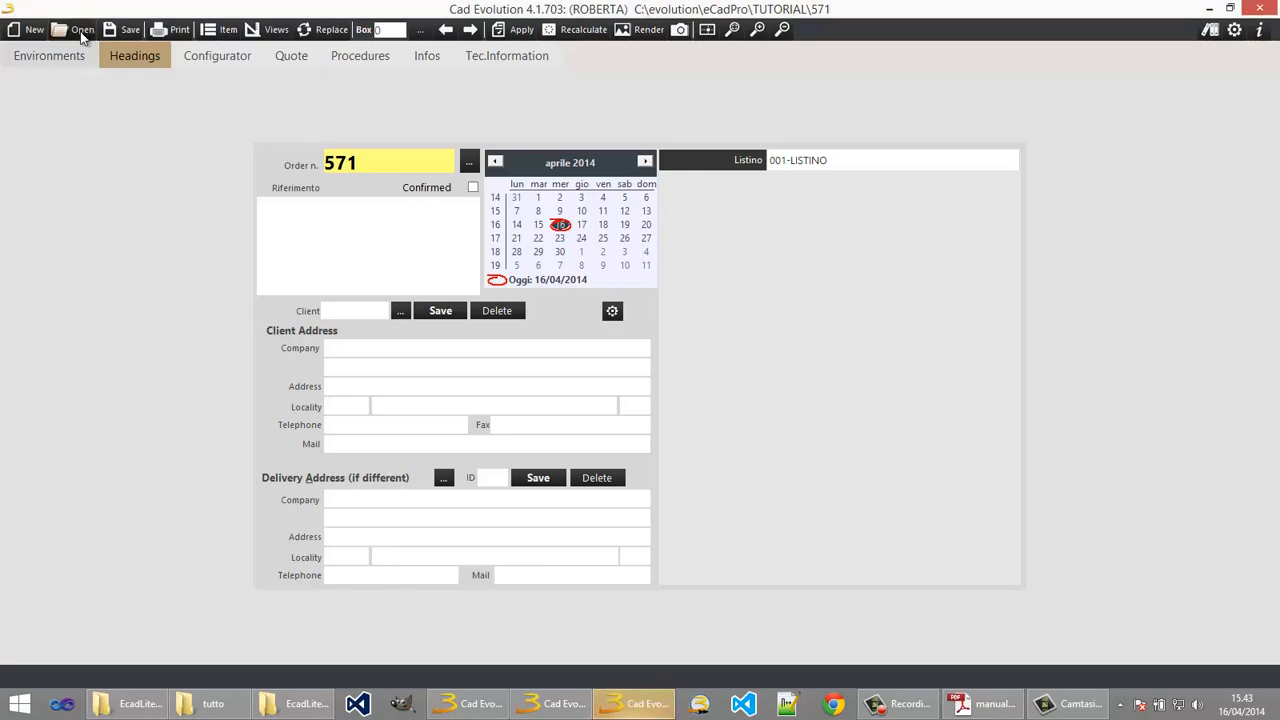
{"action": "left_click", "coordinate": [462, 100]}
{"action": "left_click", "coordinate": [354, 154]}
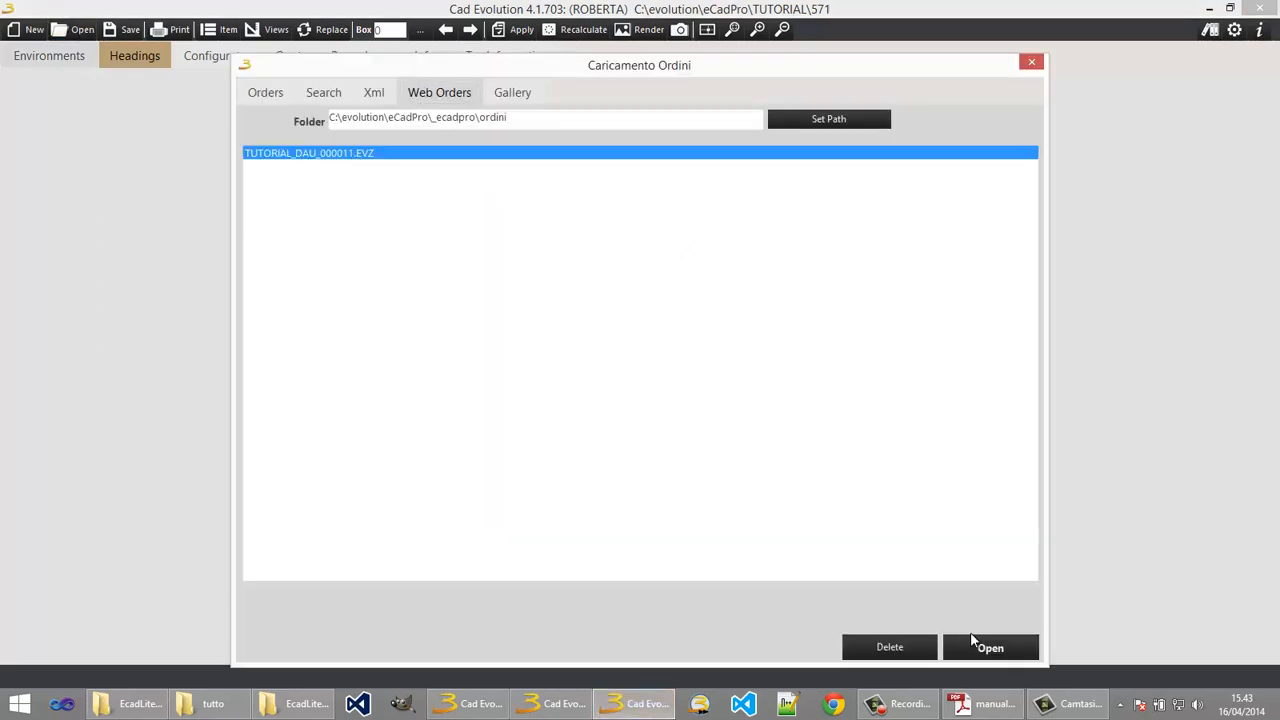
{"action": "left_click", "coordinate": [992, 648]}
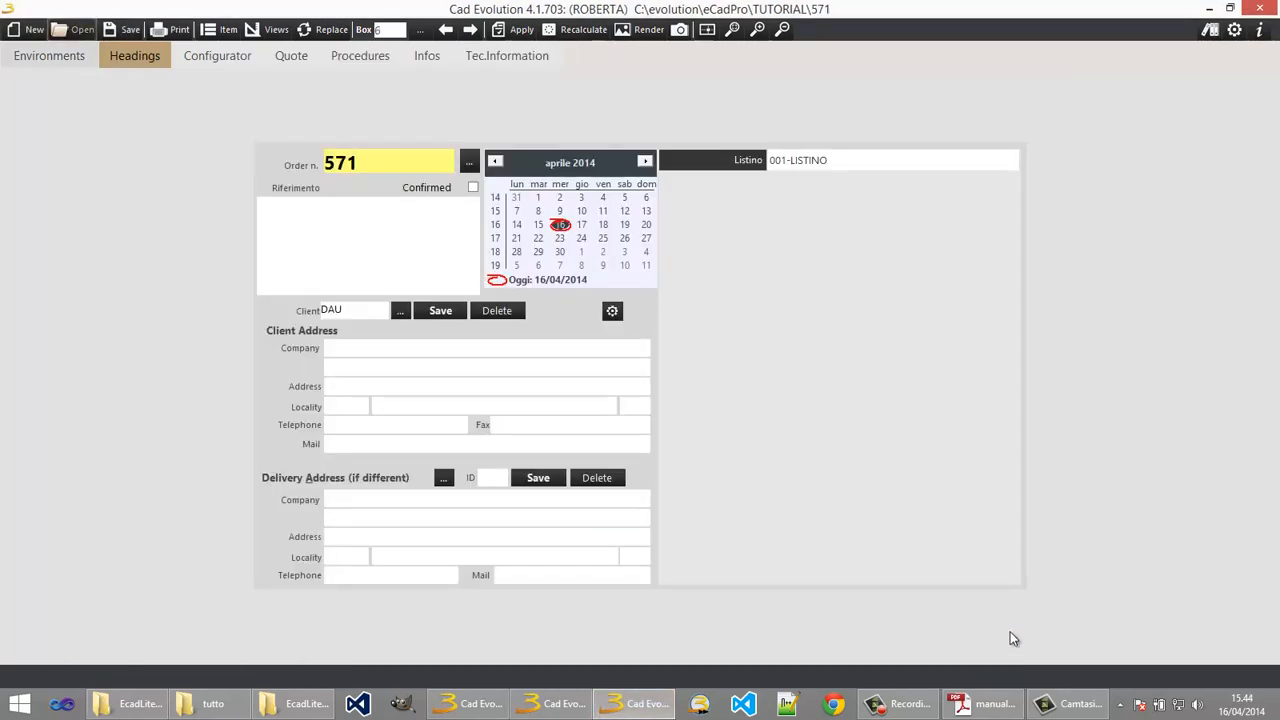
{"action": "left_click", "coordinate": [242, 53]}
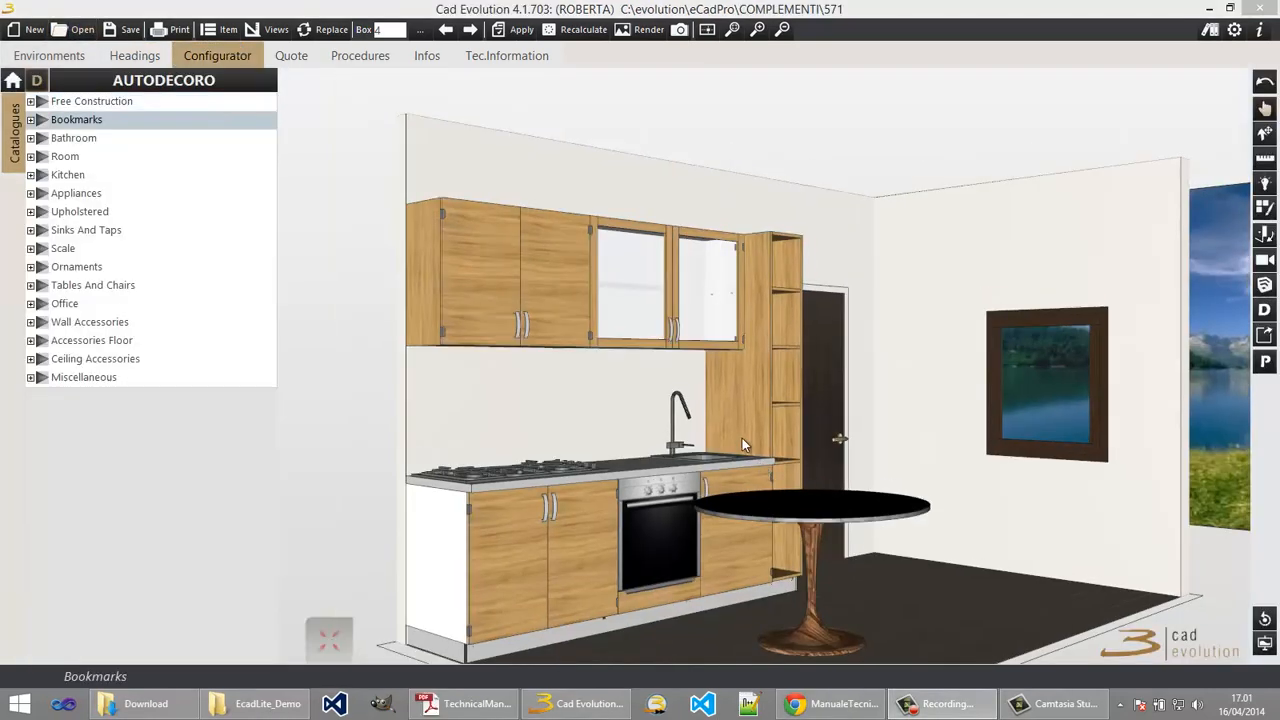
Step: Return to the 001-modern catalogue and change the glass-fronted wall unit's Column Front to 002-2 doors
{"action": "scroll", "coordinate": [743, 435], "scroll_direction": "up", "scroll_amount": 5}
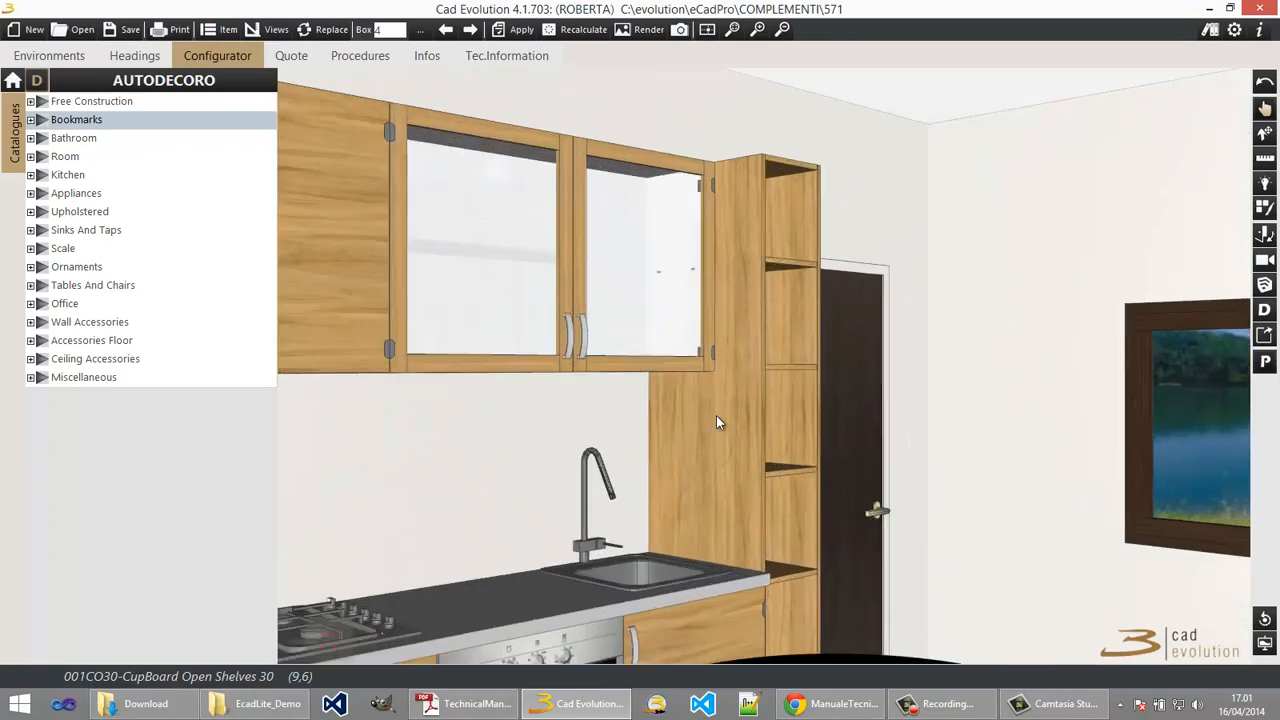
{"action": "left_click", "coordinate": [36, 80]}
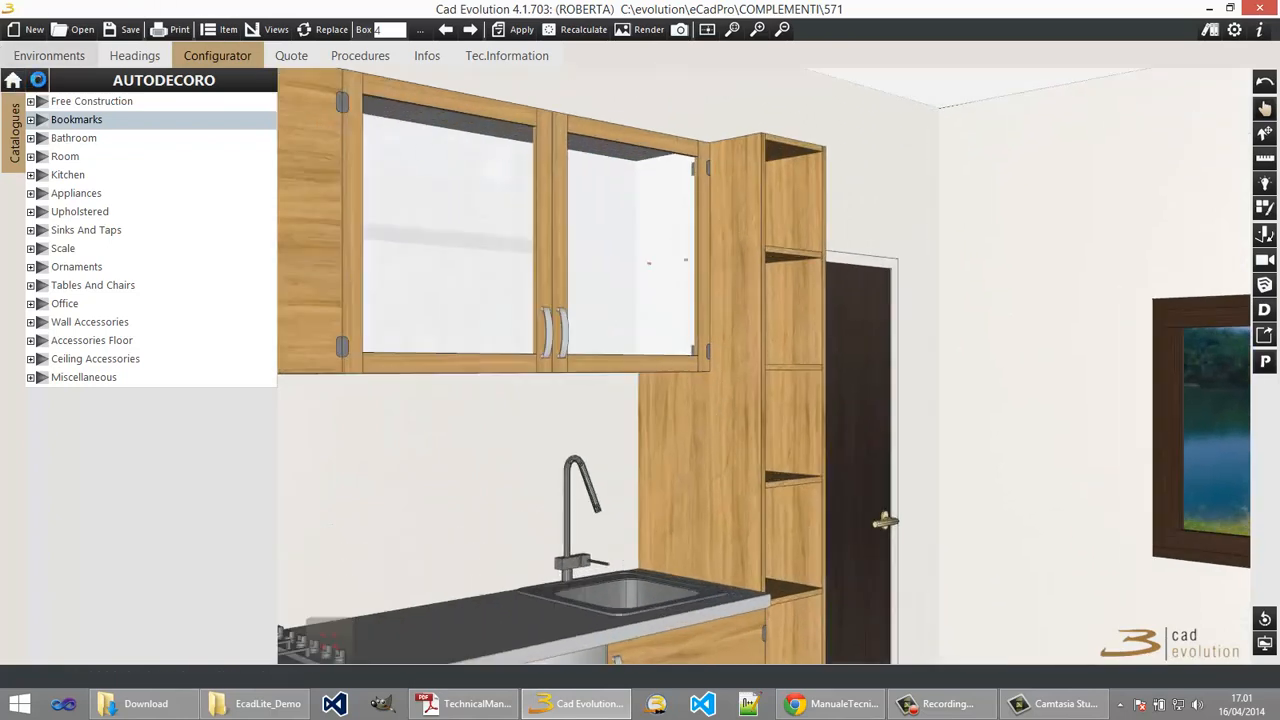
{"action": "double_click", "coordinate": [504, 293]}
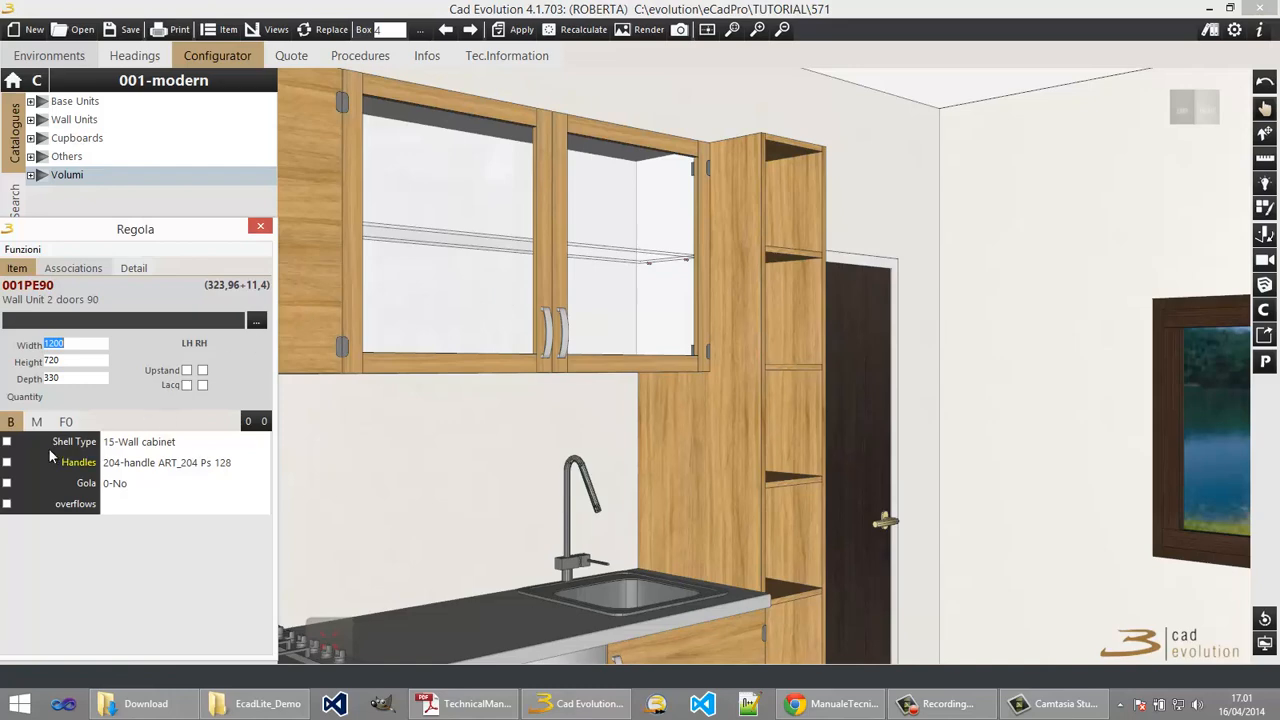
{"action": "left_click", "coordinate": [66, 421]}
{"action": "left_click", "coordinate": [181, 447]}
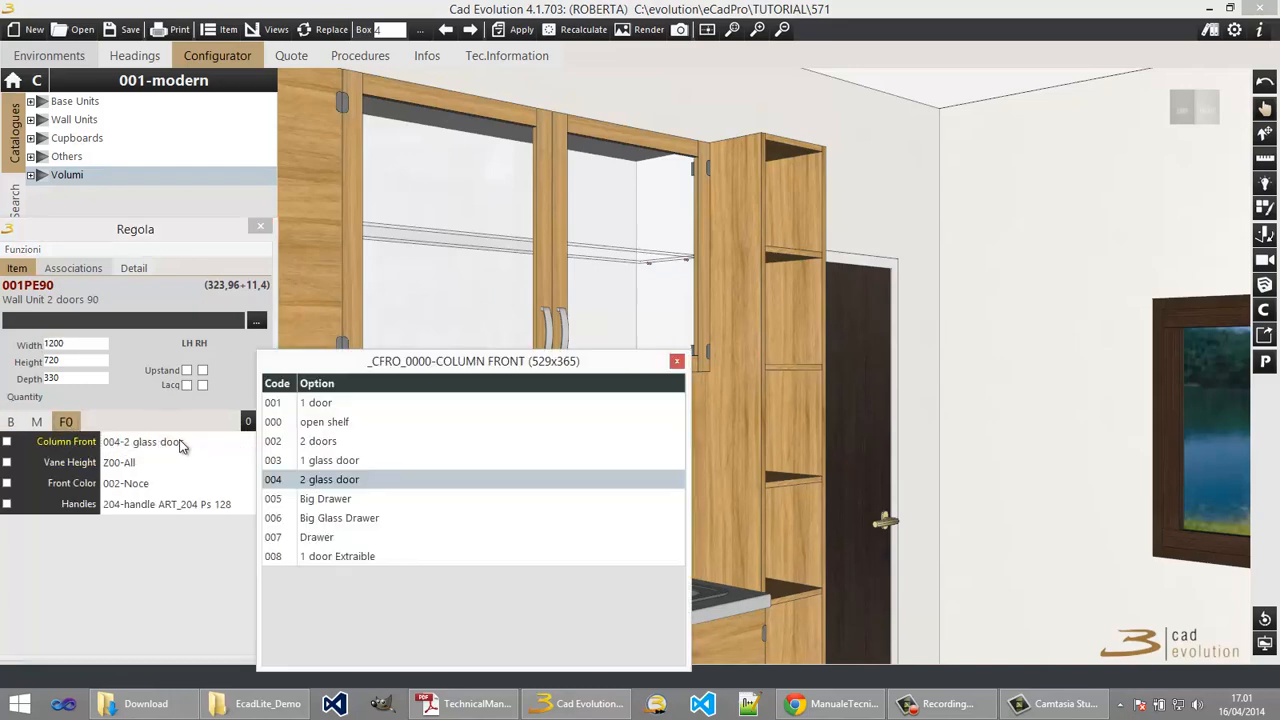
{"action": "left_click", "coordinate": [322, 441]}
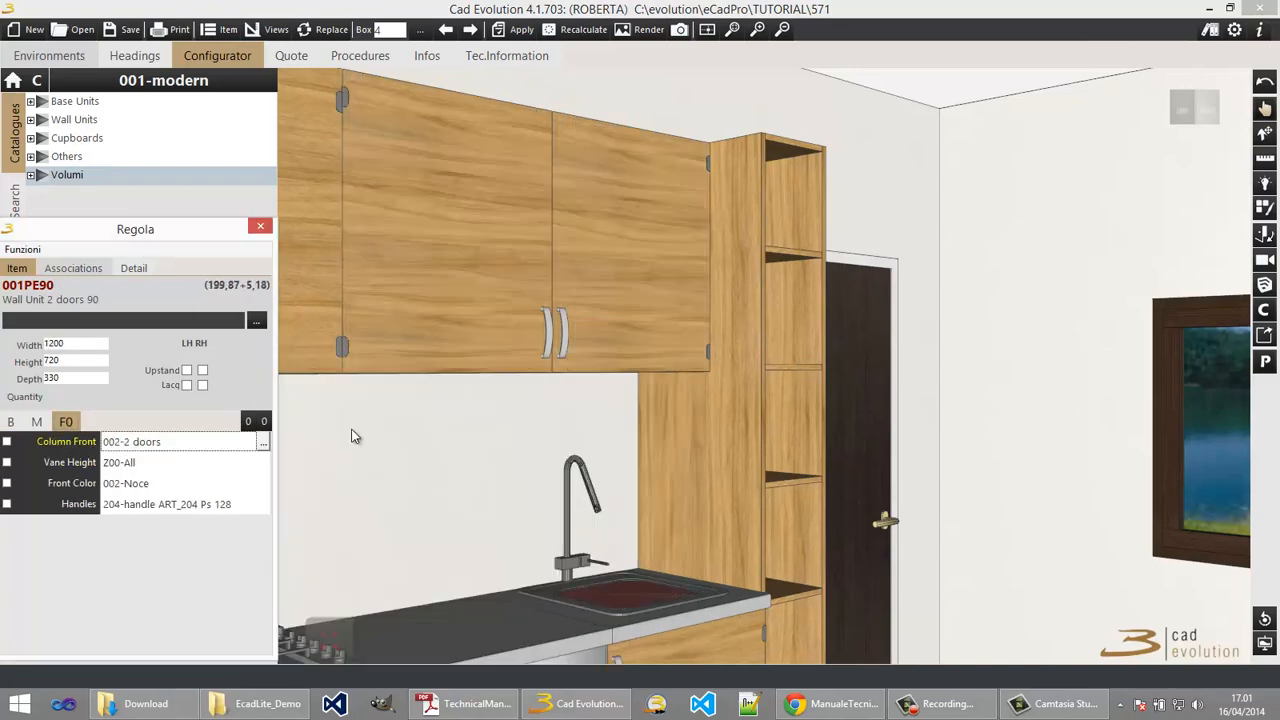
{"action": "left_click", "coordinate": [1262, 233]}
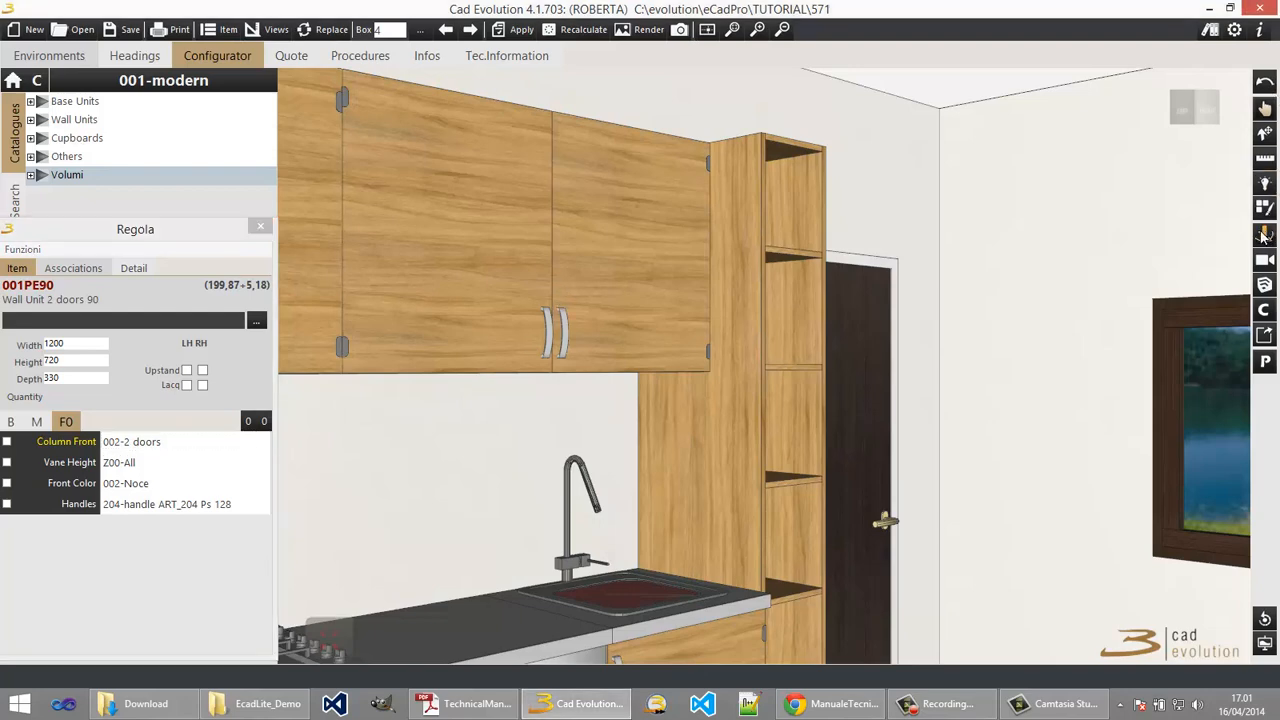
{"action": "left_click", "coordinate": [594, 288]}
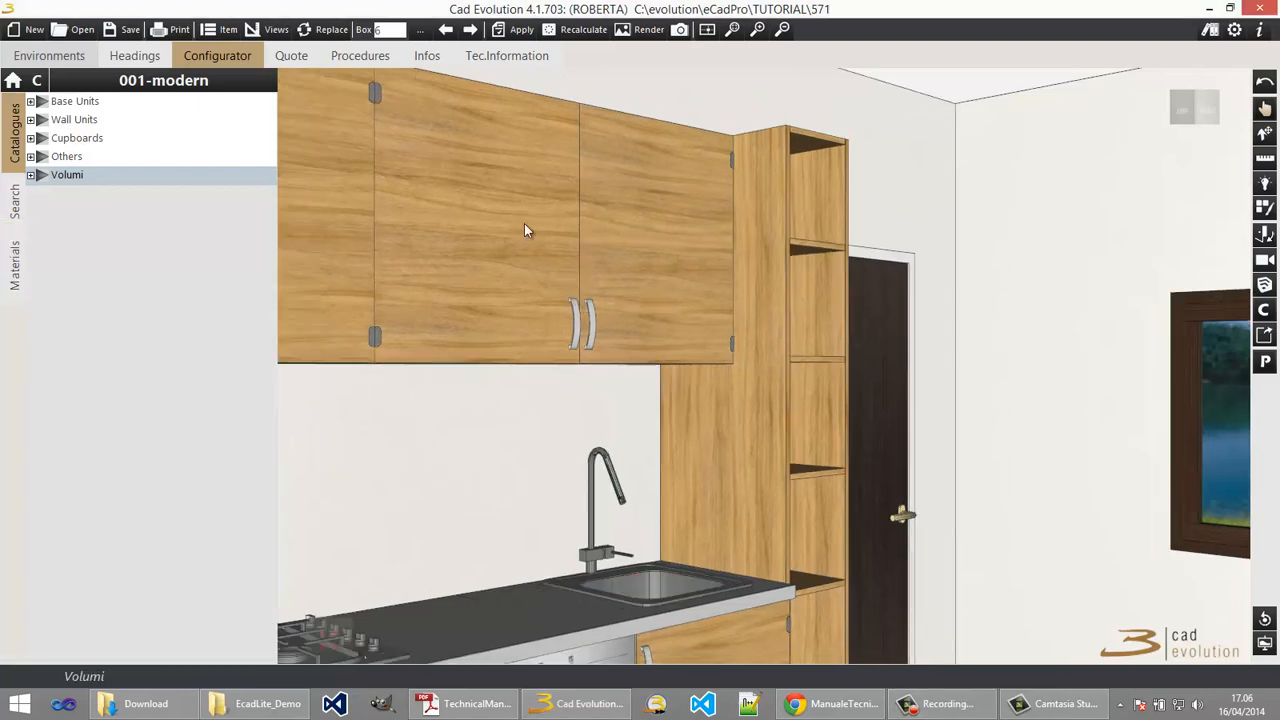
Step: Create the machining job files starting from the wall unit 001PE90 above the sink
{"action": "left_click", "coordinate": [525, 224]}
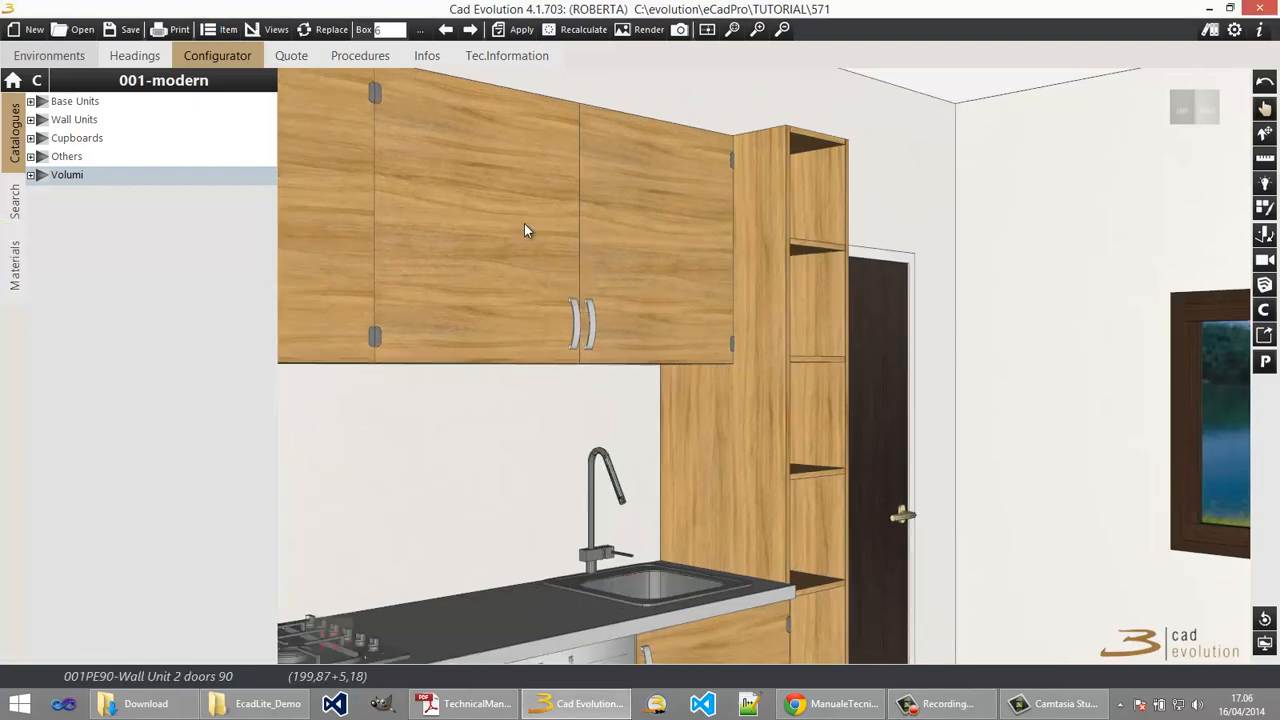
{"action": "right_click", "coordinate": [524, 224]}
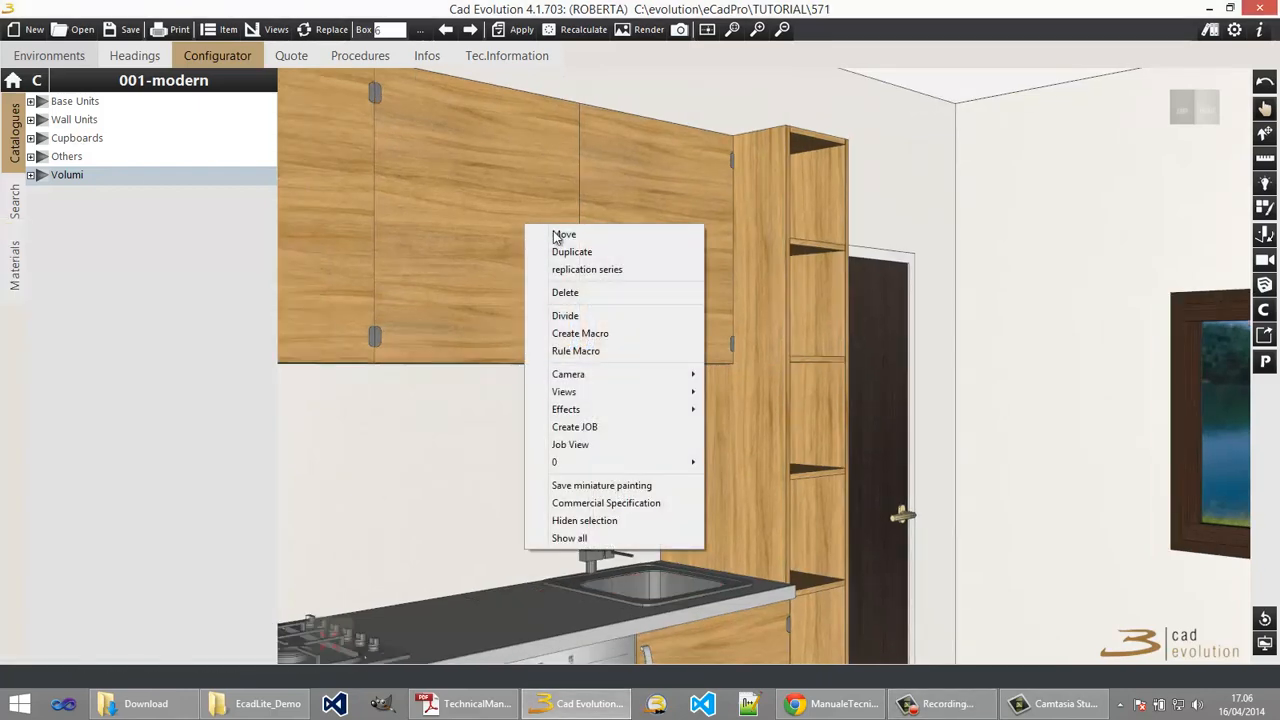
{"action": "left_click", "coordinate": [575, 427]}
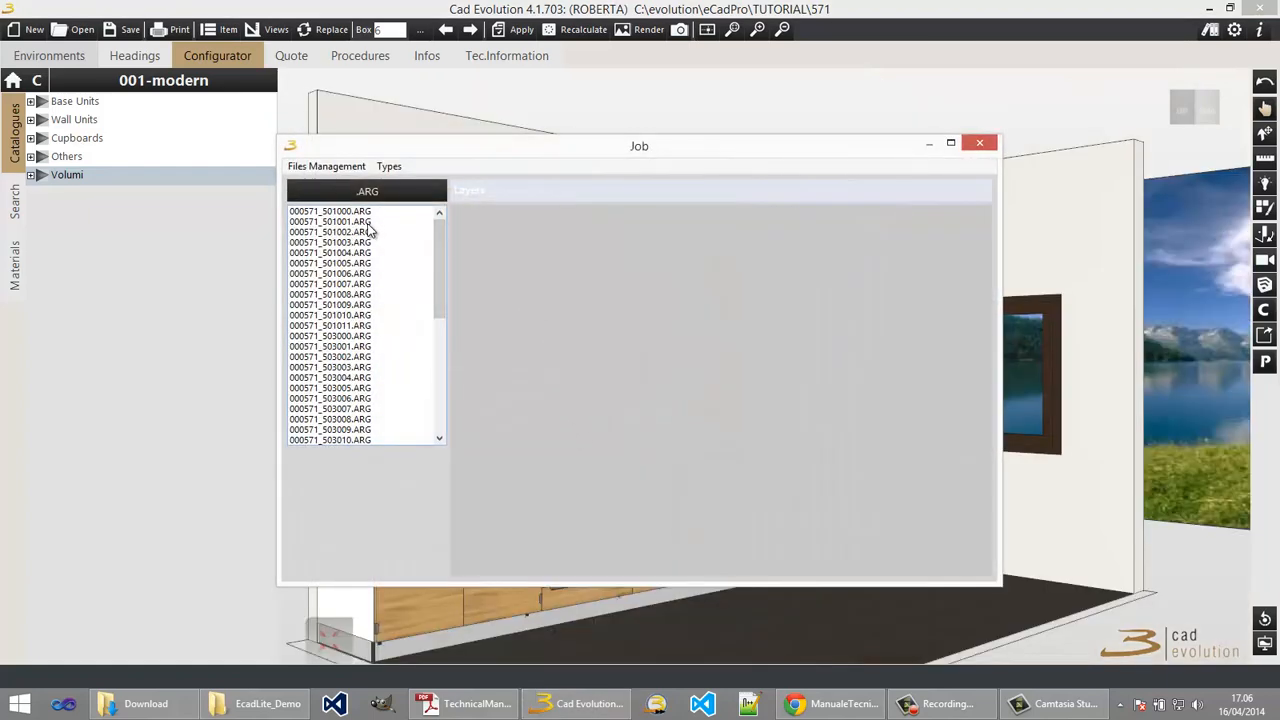
Step: Examine the drilling drawings of the first .ARG job files and the first file's machining code, then close the job viewer
{"action": "left_click", "coordinate": [368, 213]}
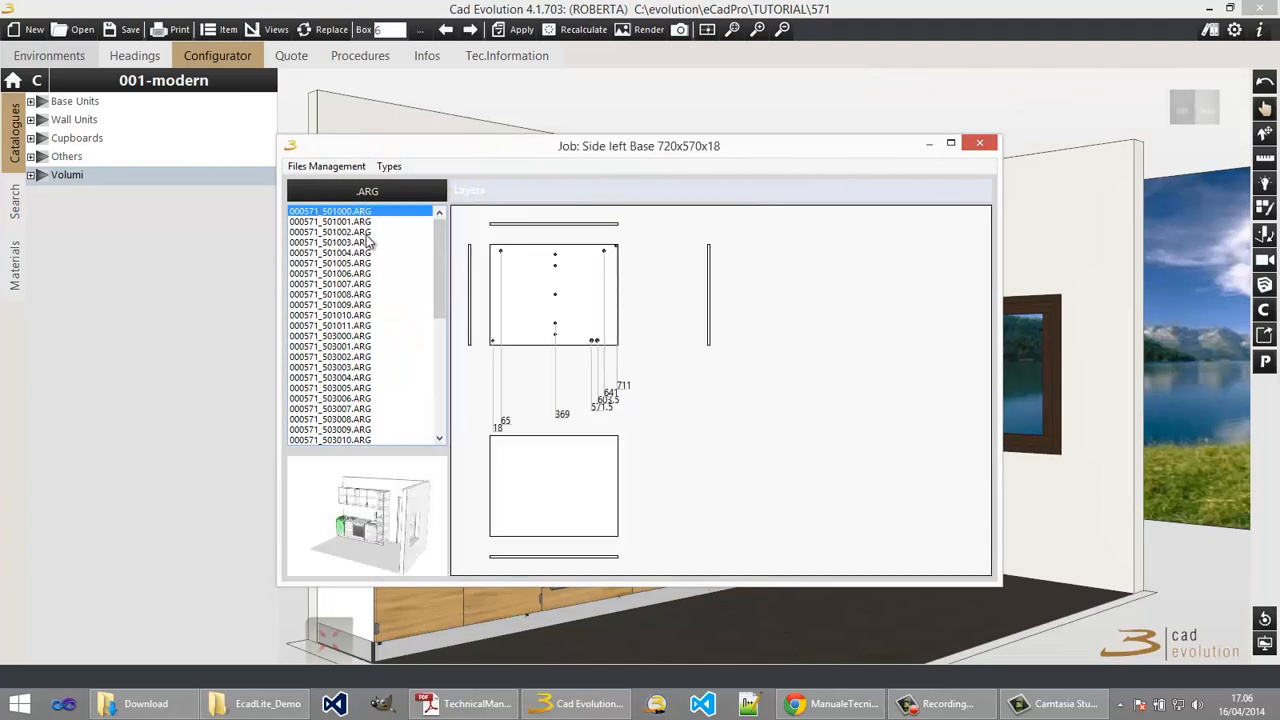
{"action": "left_click", "coordinate": [368, 222]}
{"action": "left_click", "coordinate": [366, 232]}
{"action": "left_click", "coordinate": [366, 243]}
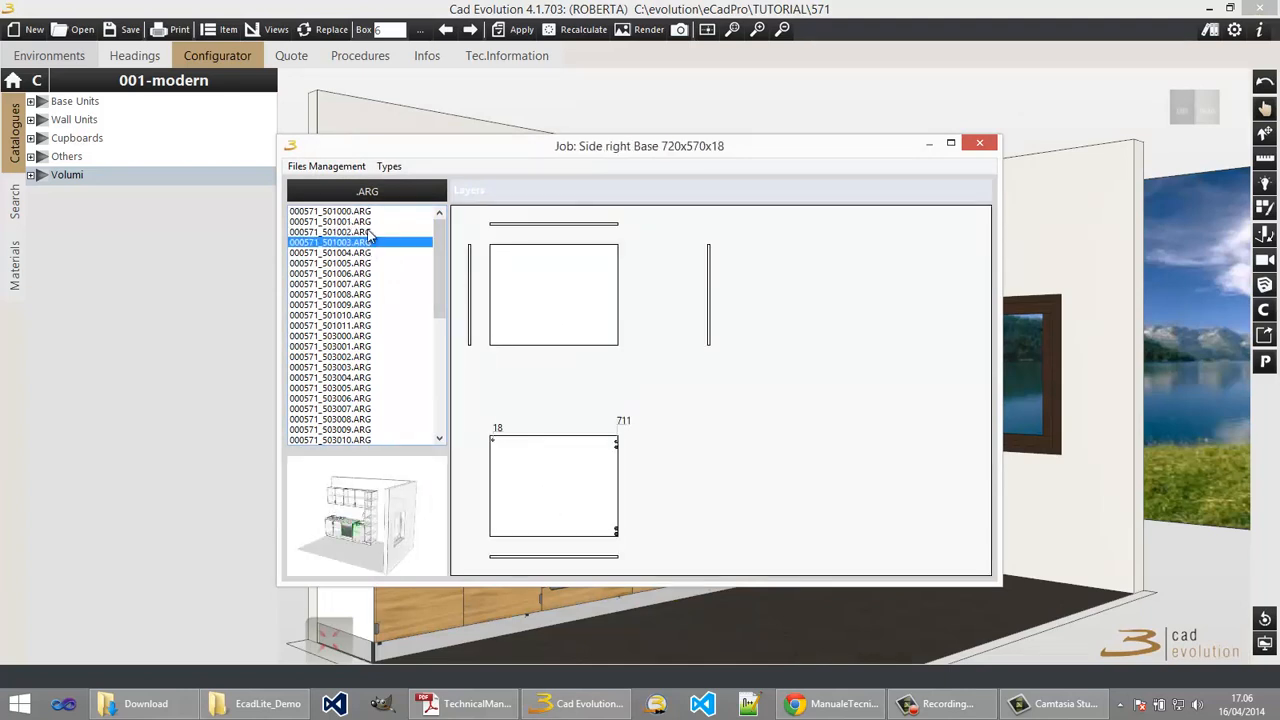
{"action": "left_click", "coordinate": [367, 213]}
{"action": "left_click", "coordinate": [363, 195]}
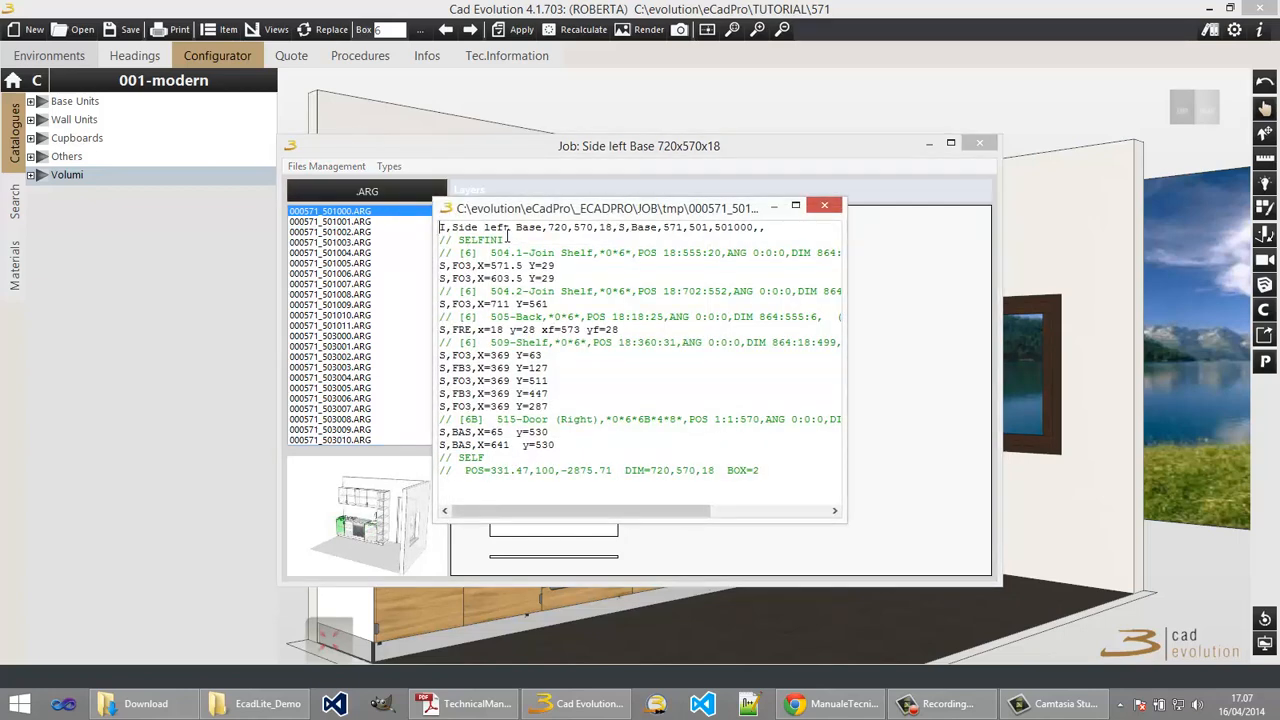
{"action": "left_click", "coordinate": [823, 207]}
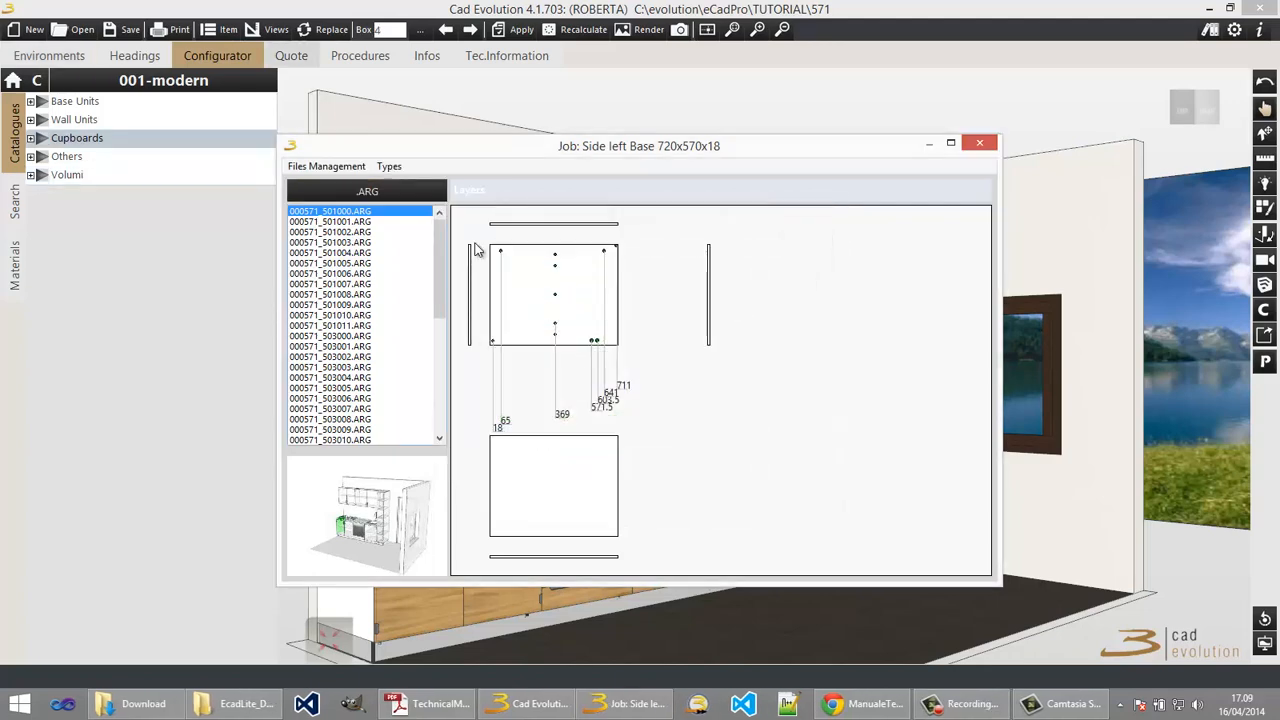
{"action": "left_click", "coordinate": [979, 143]}
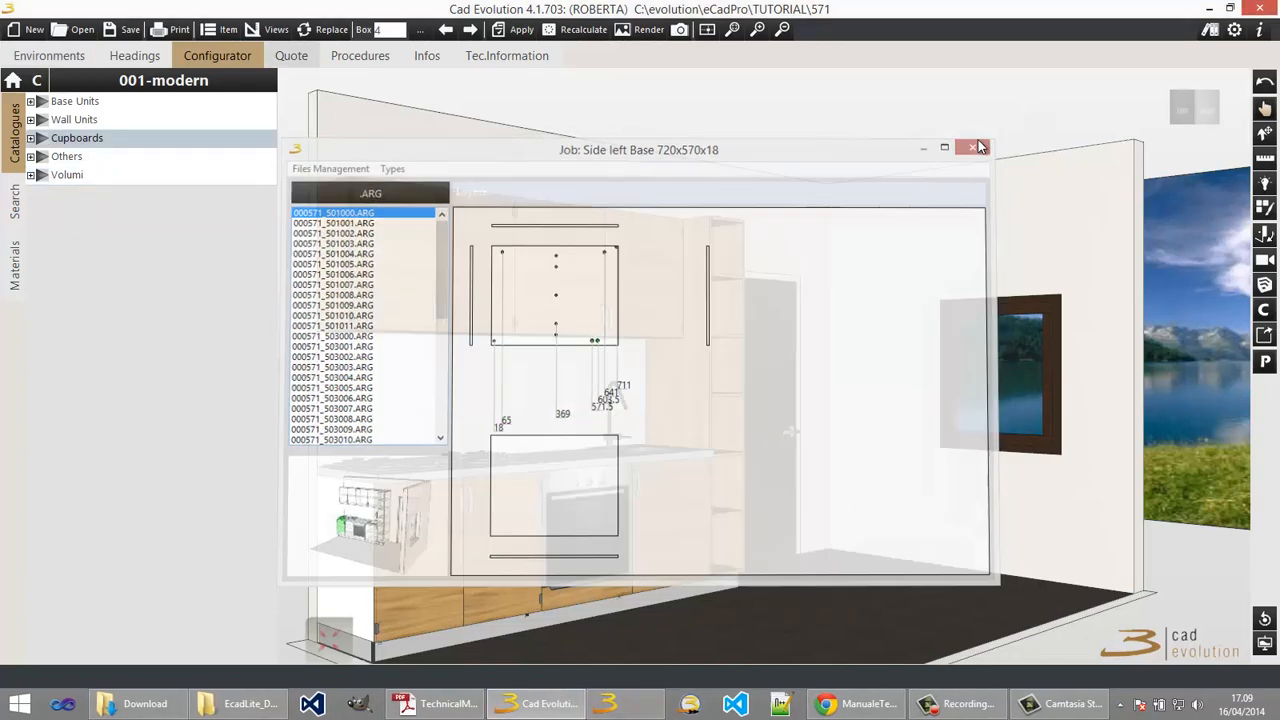
Step: Review the bill of materials of wall unit 001PE90, including the Front Door Noce breakdown, and its price details, then close the item management
{"action": "double_click", "coordinate": [567, 265]}
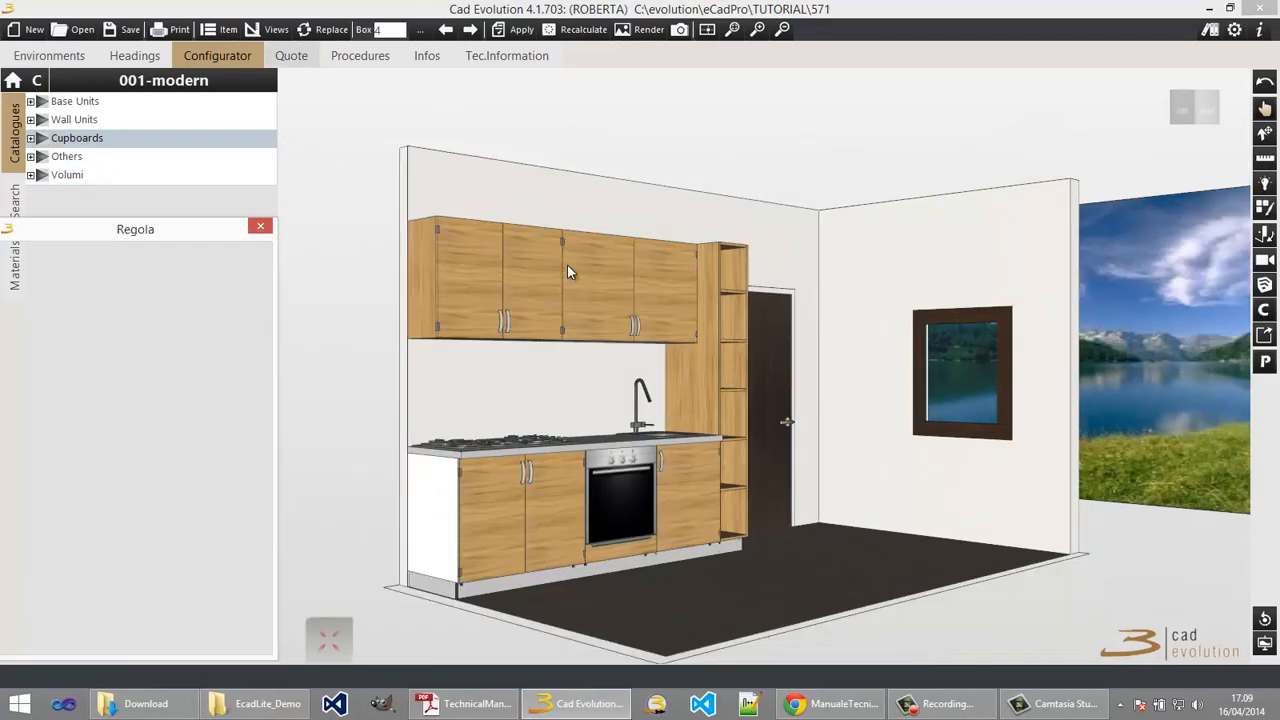
{"action": "left_click", "coordinate": [50, 300]}
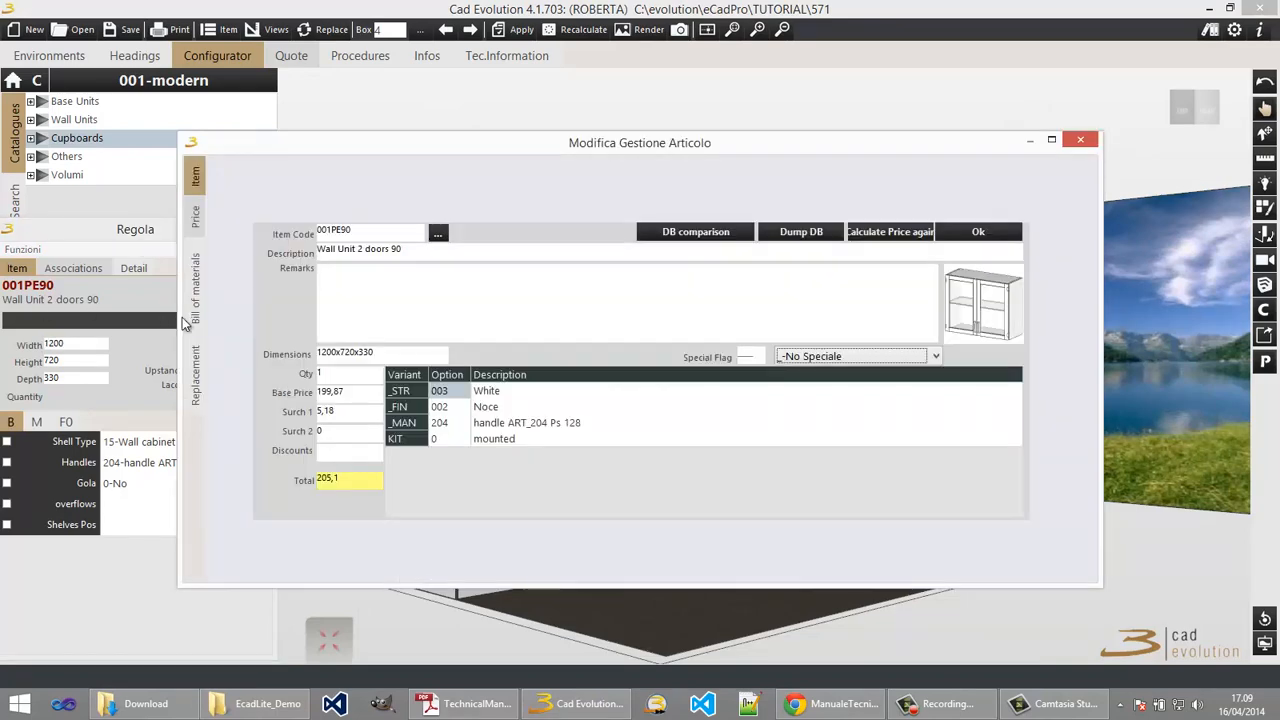
{"action": "left_click", "coordinate": [195, 275]}
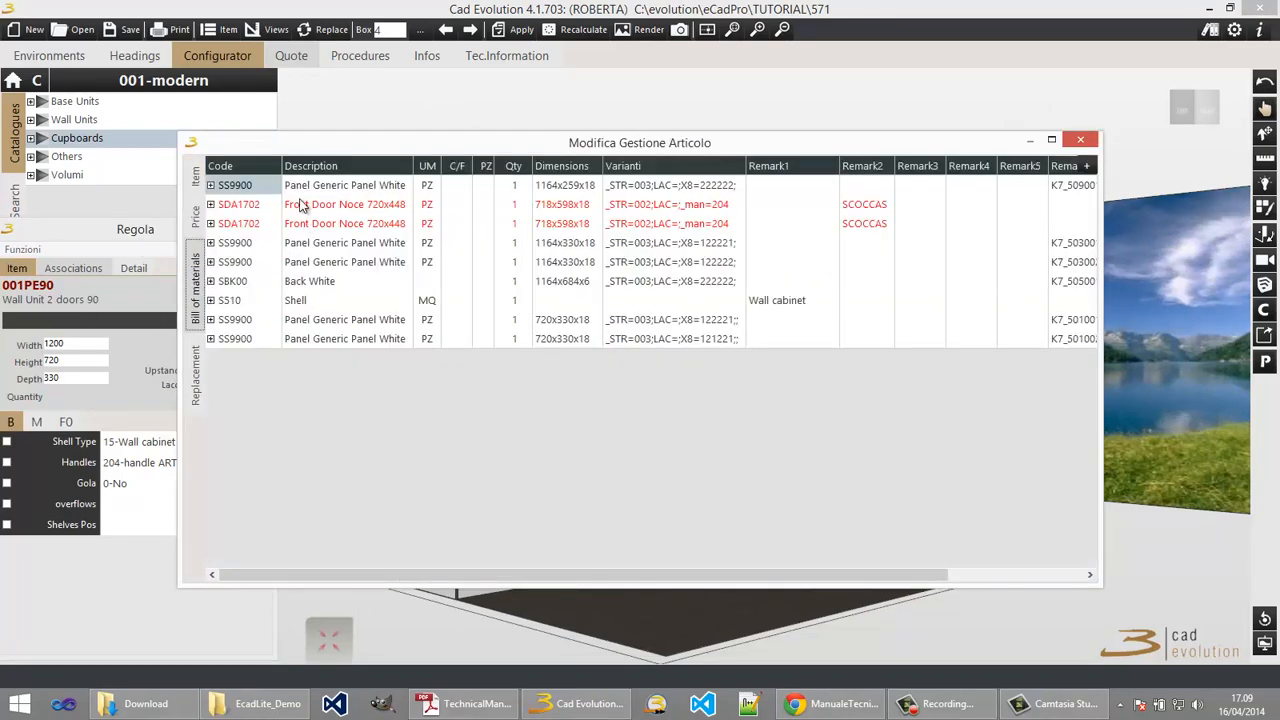
{"action": "left_click", "coordinate": [224, 205]}
{"action": "left_click", "coordinate": [210, 204]}
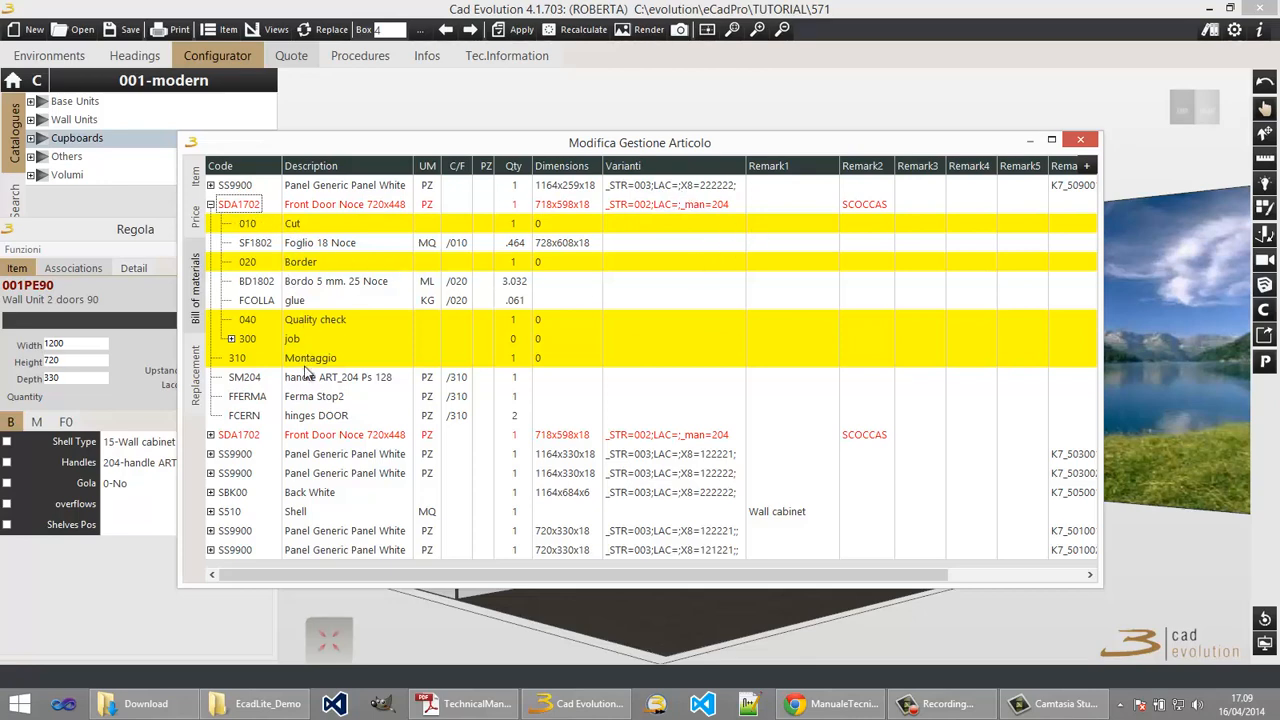
{"action": "left_click", "coordinate": [197, 220]}
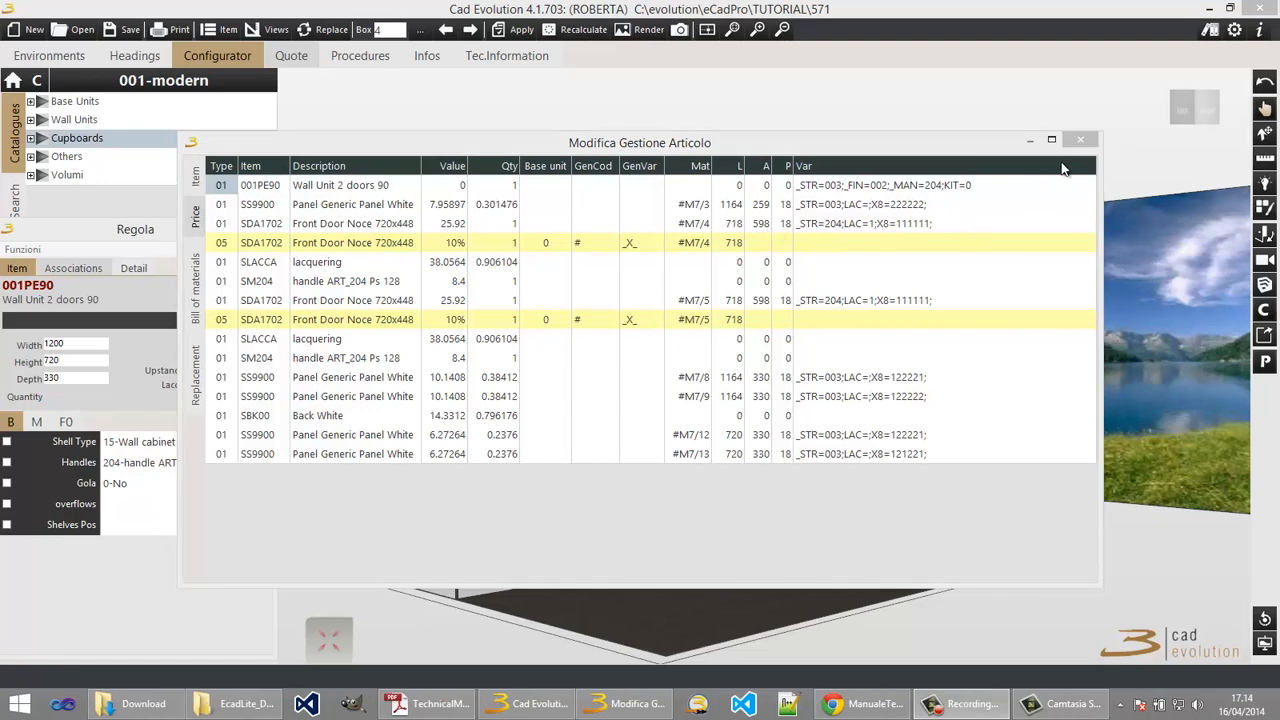
{"action": "left_click", "coordinate": [1079, 142]}
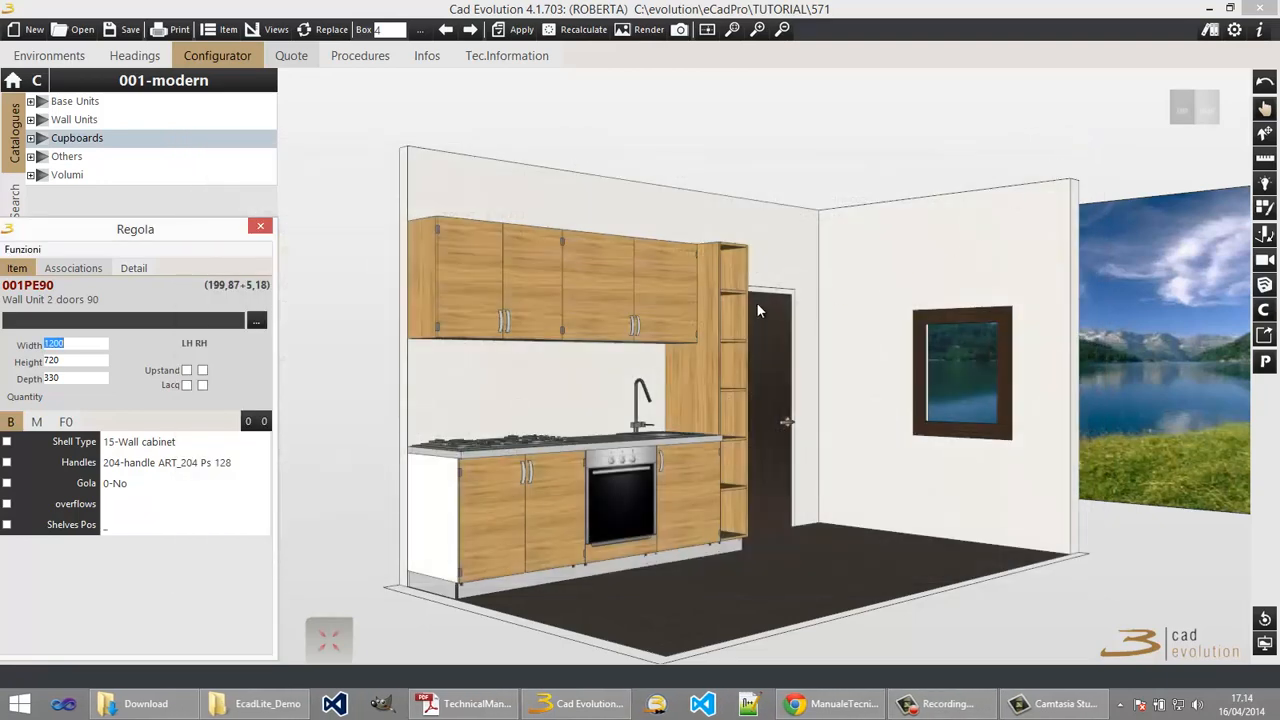